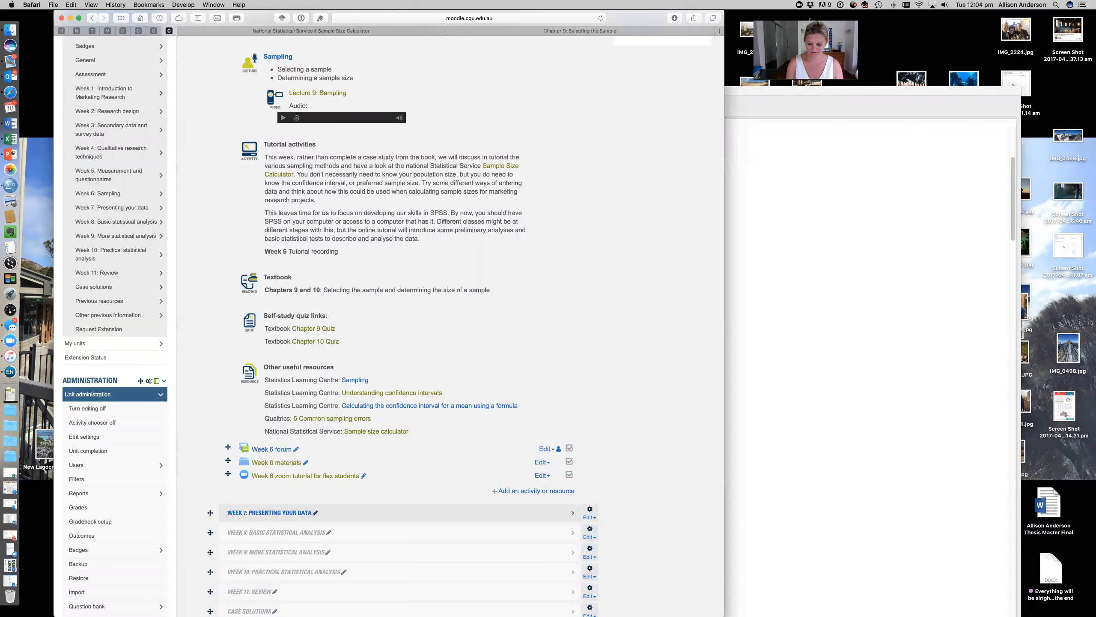
Step: Turn the computer's sound volume down
{"action": "key", "text": "XF86AudioRaiseVolume"}
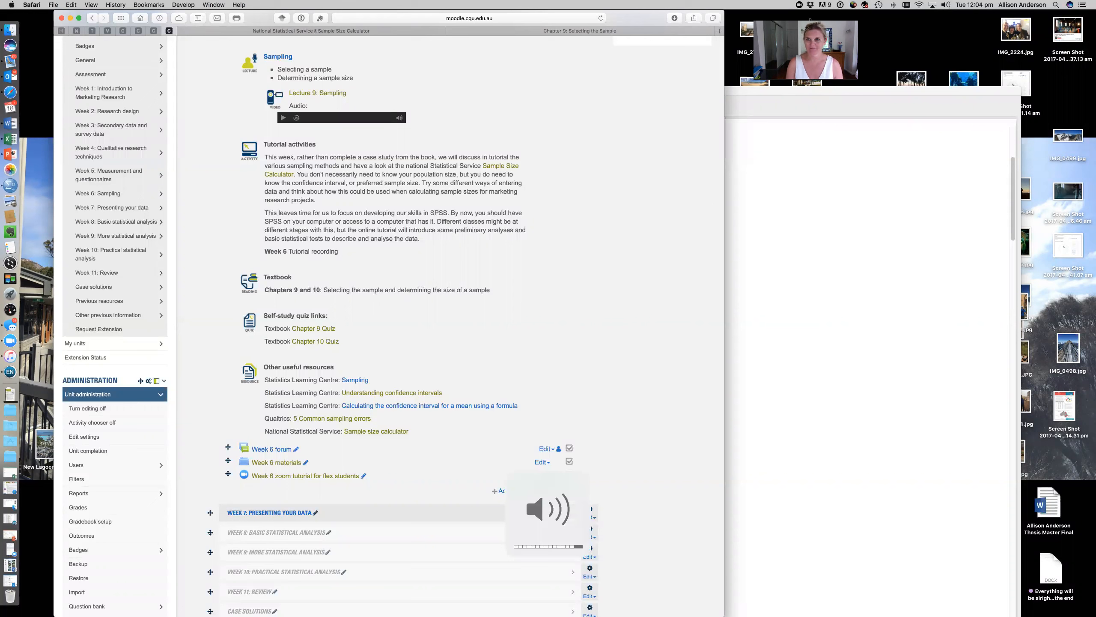
{"action": "key", "text": "XF86AudioLowerVolume"}
{"action": "key", "text": "XF86AudioLowerVolume"}
{"action": "key", "text": "XF86AudioLowerVolume"}
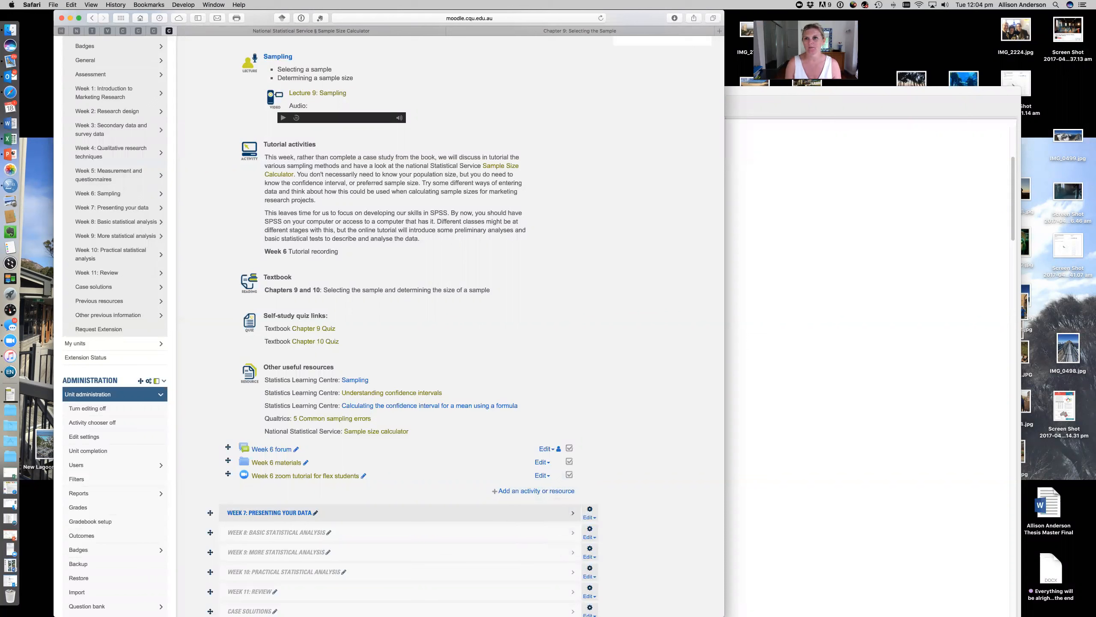
{"action": "left_click", "coordinate": [890, 56]}
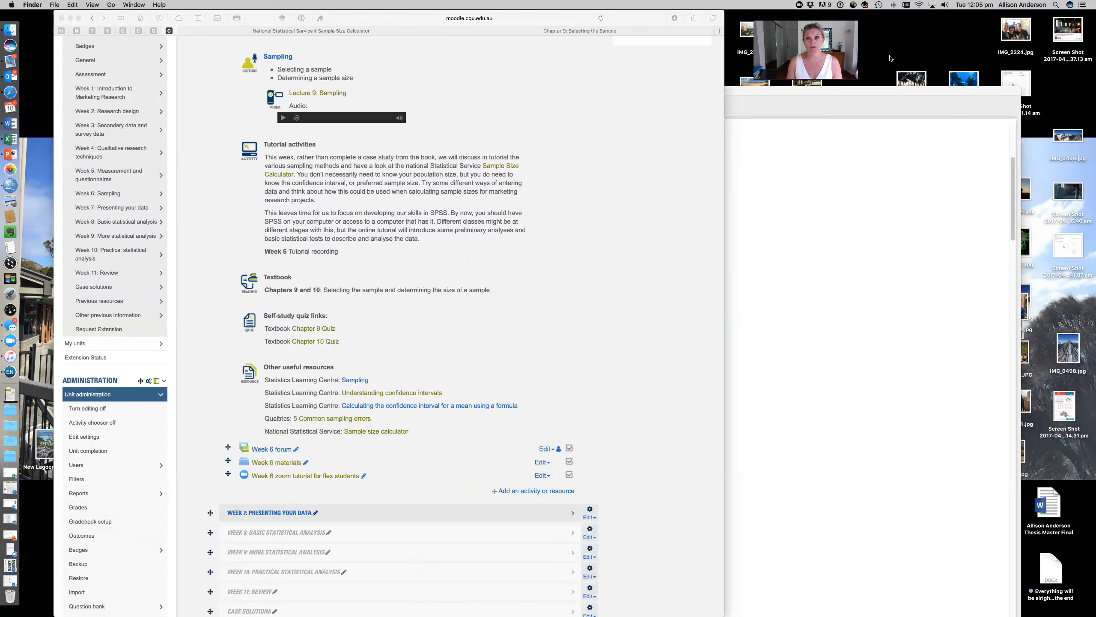
{"action": "left_click_drag", "start_coordinate": [832, 89], "coordinate": [852, 218]}
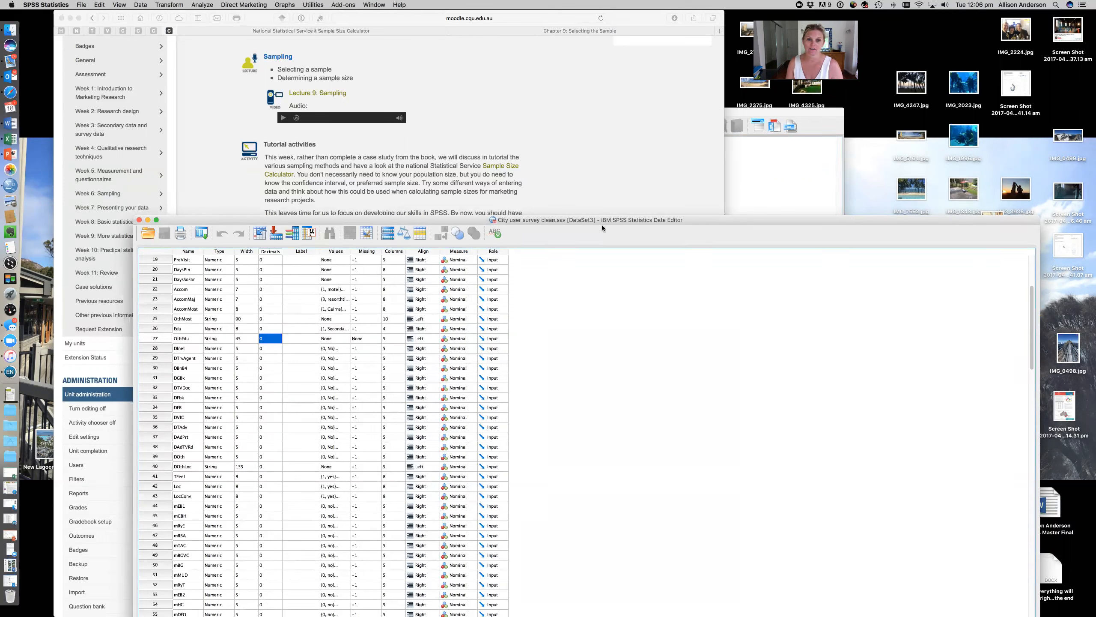
{"action": "left_click", "coordinate": [546, 170]}
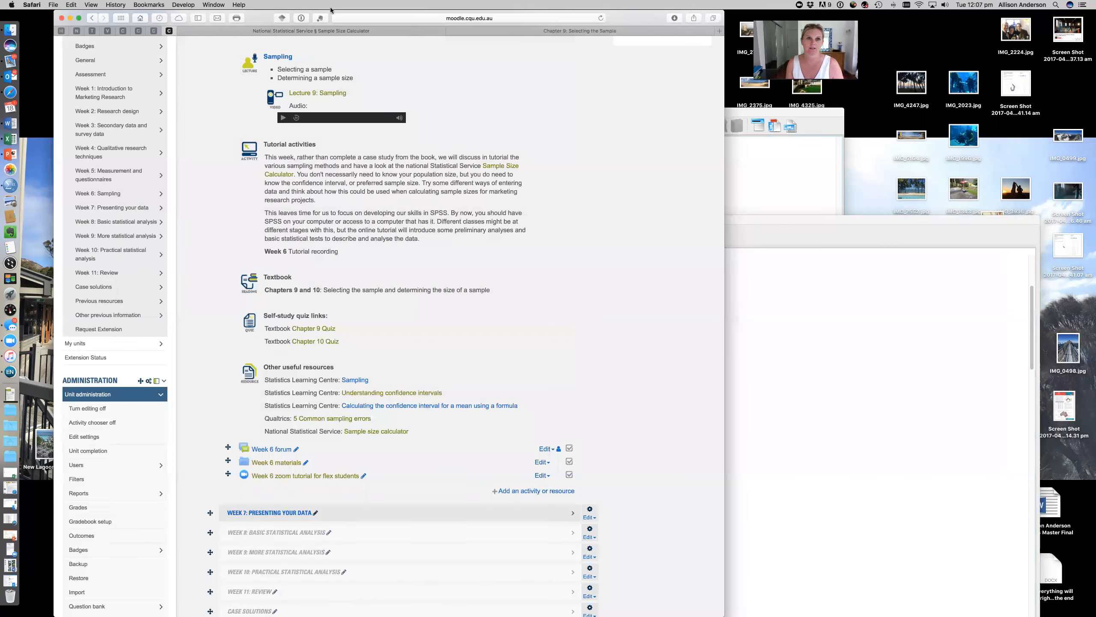
Step: Show the National Statistical Service Sample Size Calculator, clear its form and keep the confidence level at 95%
{"action": "left_click", "coordinate": [314, 31]}
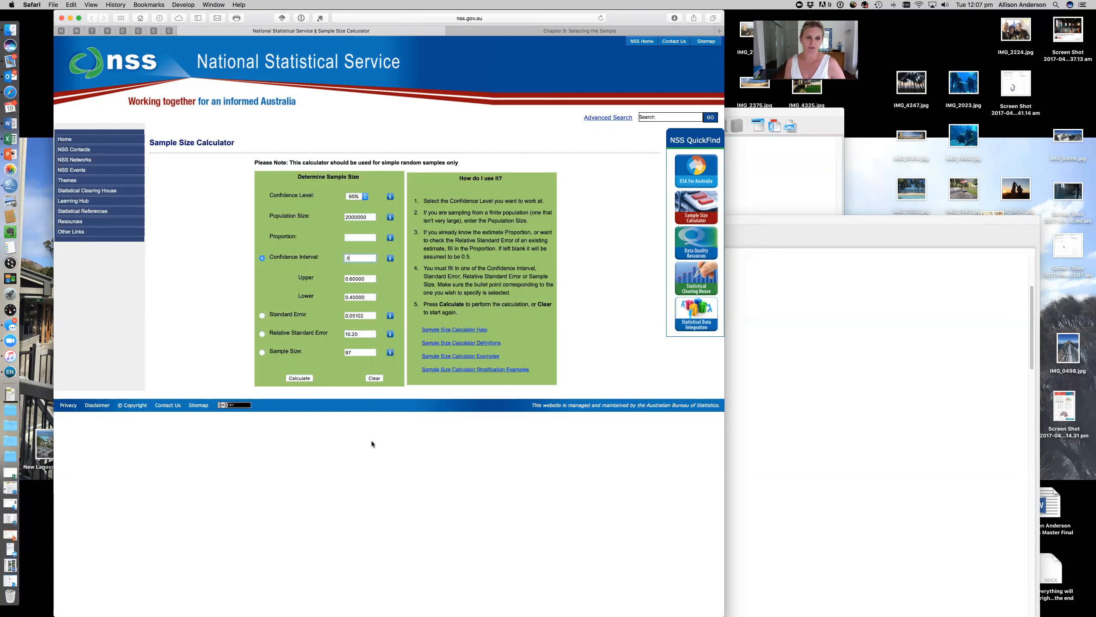
{"action": "left_click", "coordinate": [375, 378]}
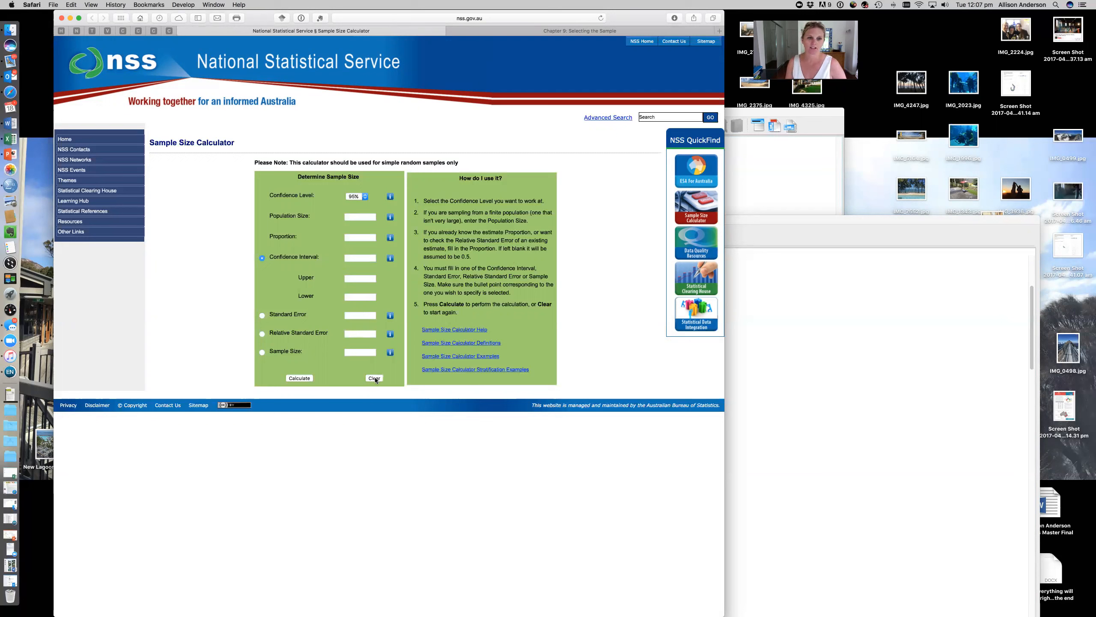
{"action": "left_click", "coordinate": [362, 198]}
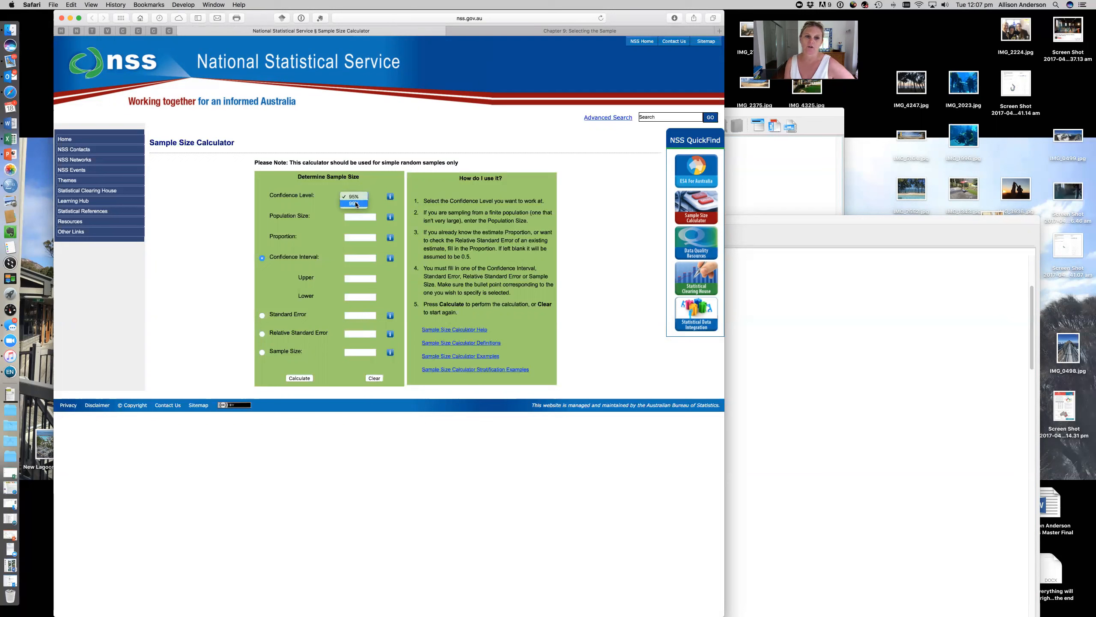
{"action": "left_click", "coordinate": [375, 187]}
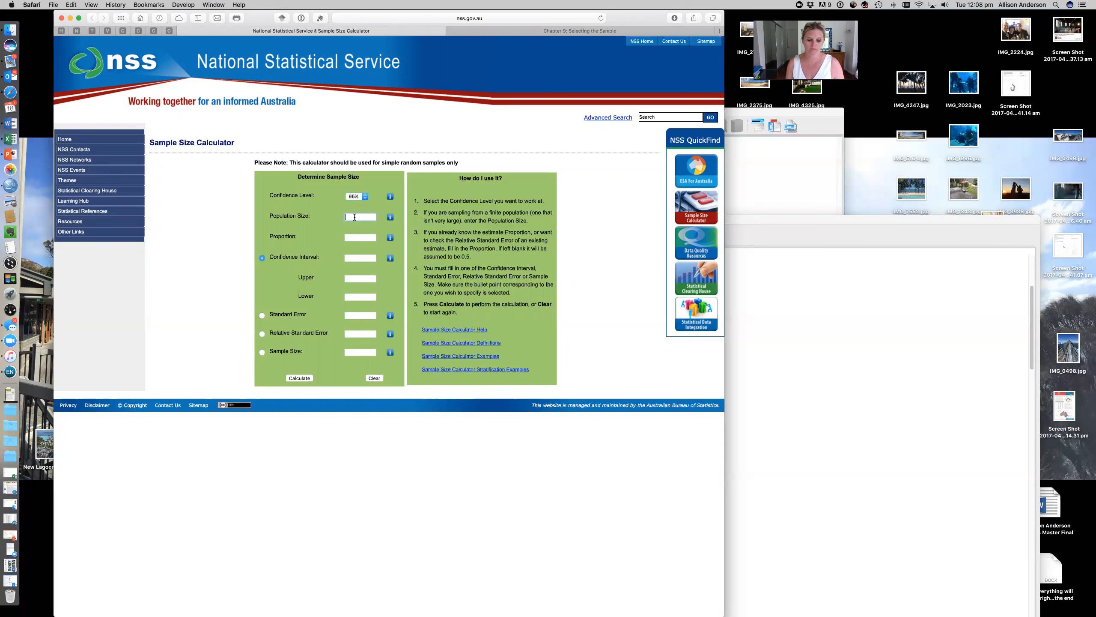
Step: Calculate the sample size for a population of 2000000 with a confidence interval of .05
{"action": "type", "text": "000000"}
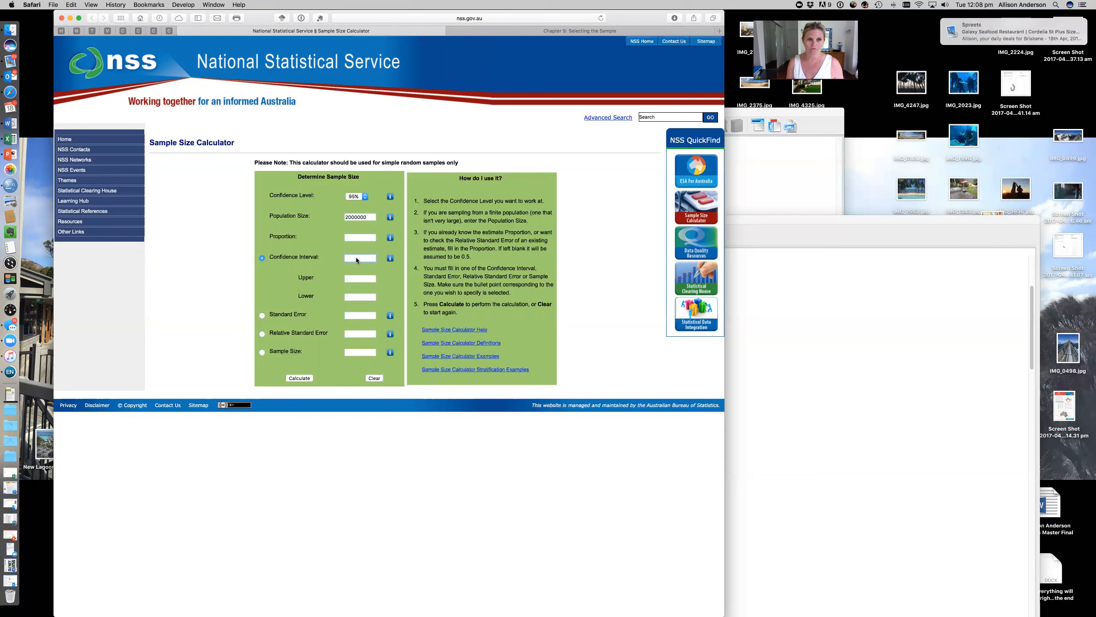
{"action": "type", "text": ".05"}
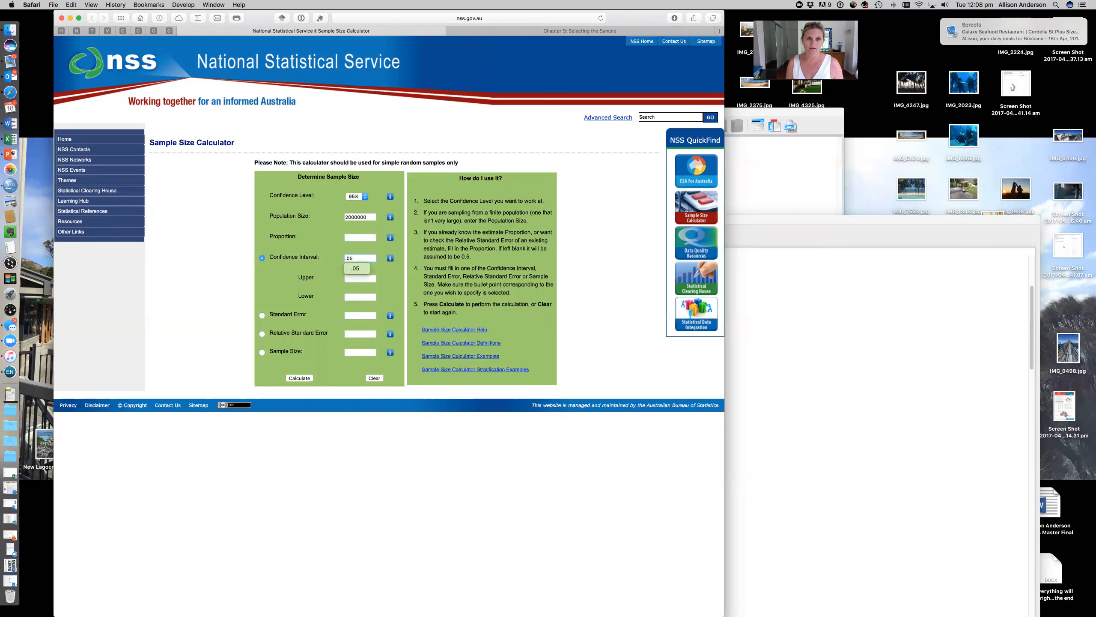
{"action": "key", "text": "Return"}
{"action": "scroll", "coordinate": [388, 326], "scroll_direction": "right", "scroll_amount": 1}
{"action": "scroll", "coordinate": [328, 278], "scroll_direction": "left", "scroll_amount": 1}
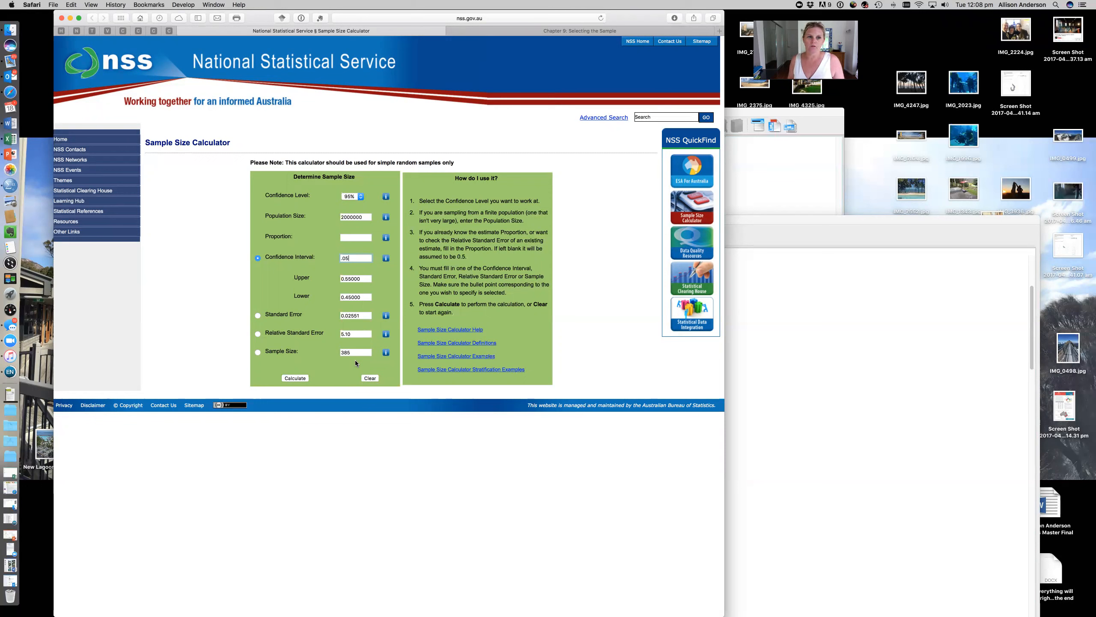
Step: Recalculate the sample size with the confidence level set to 99%
{"action": "left_click", "coordinate": [361, 197]}
{"action": "left_click", "coordinate": [357, 203]}
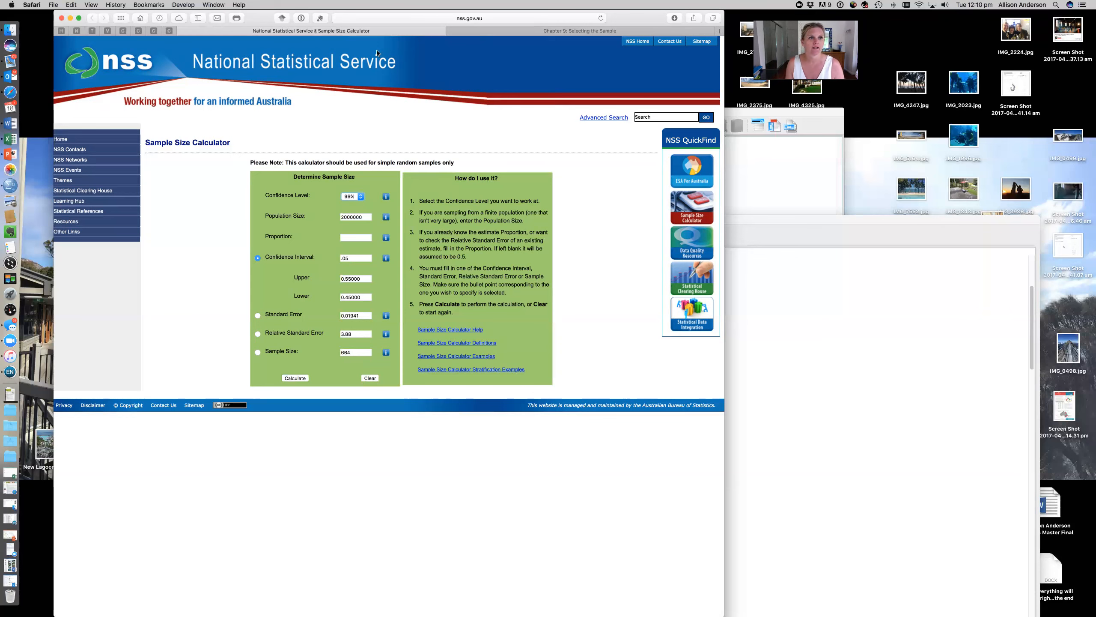
Step: Return to the Moodle unit page and expand its Assessment section
{"action": "left_click", "coordinate": [169, 30]}
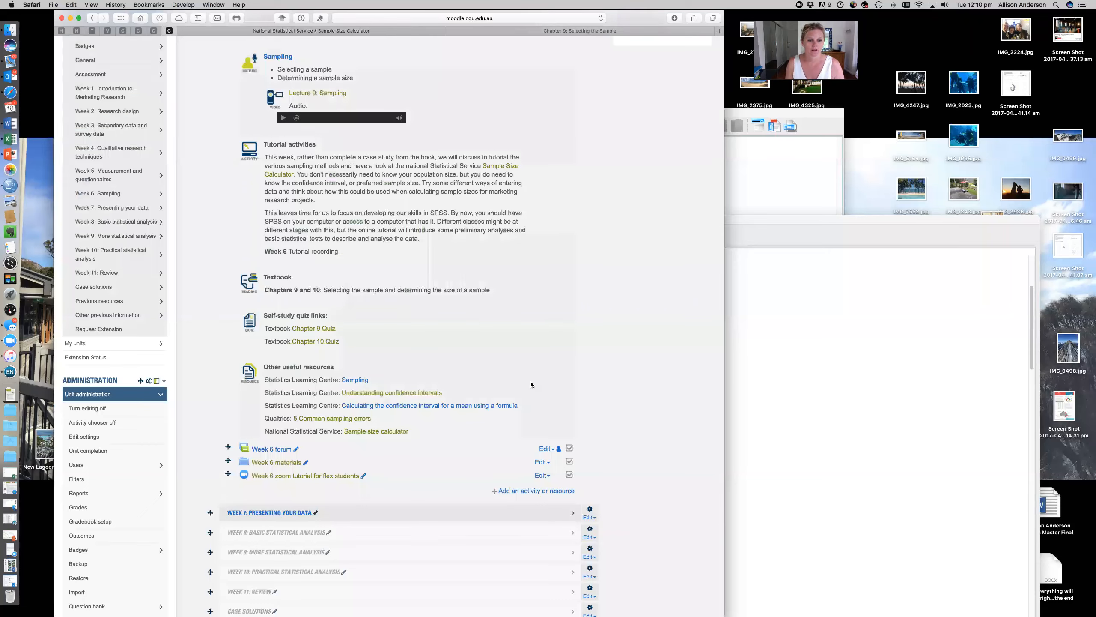
{"action": "scroll", "coordinate": [531, 380], "scroll_direction": "up", "scroll_amount": 5}
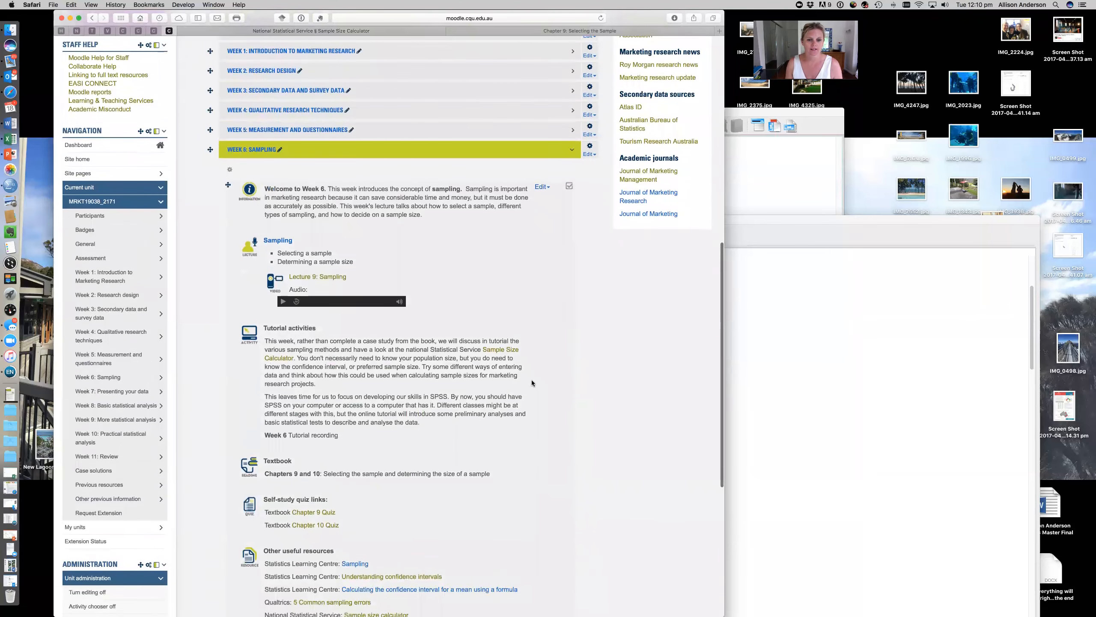
{"action": "scroll", "coordinate": [531, 380], "scroll_direction": "down", "scroll_amount": 3}
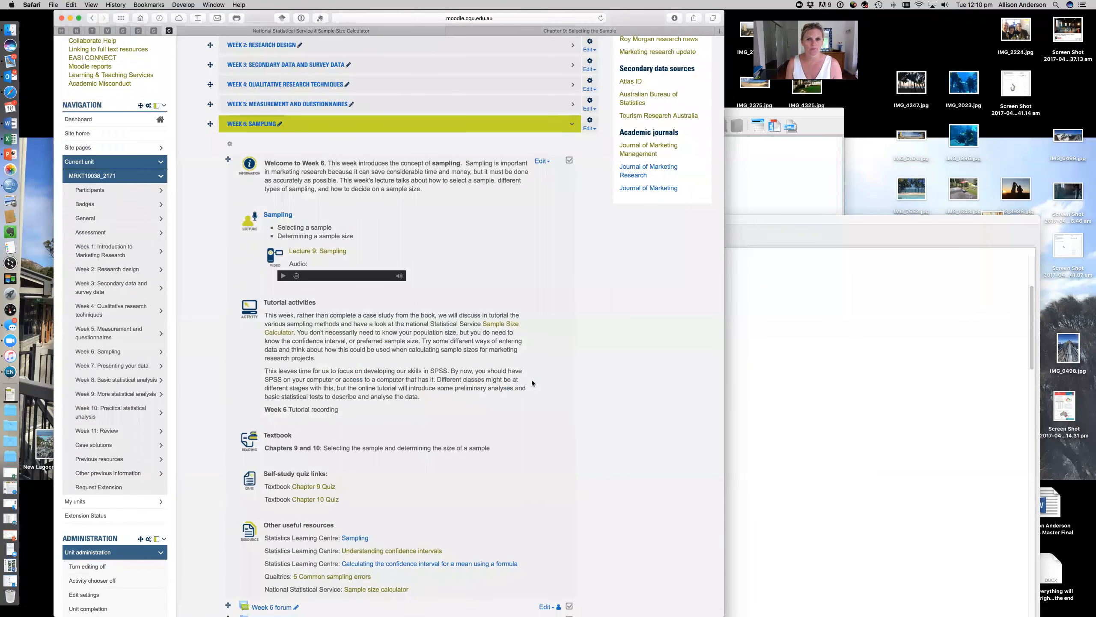
{"action": "scroll", "coordinate": [531, 381], "scroll_direction": "down", "scroll_amount": 2}
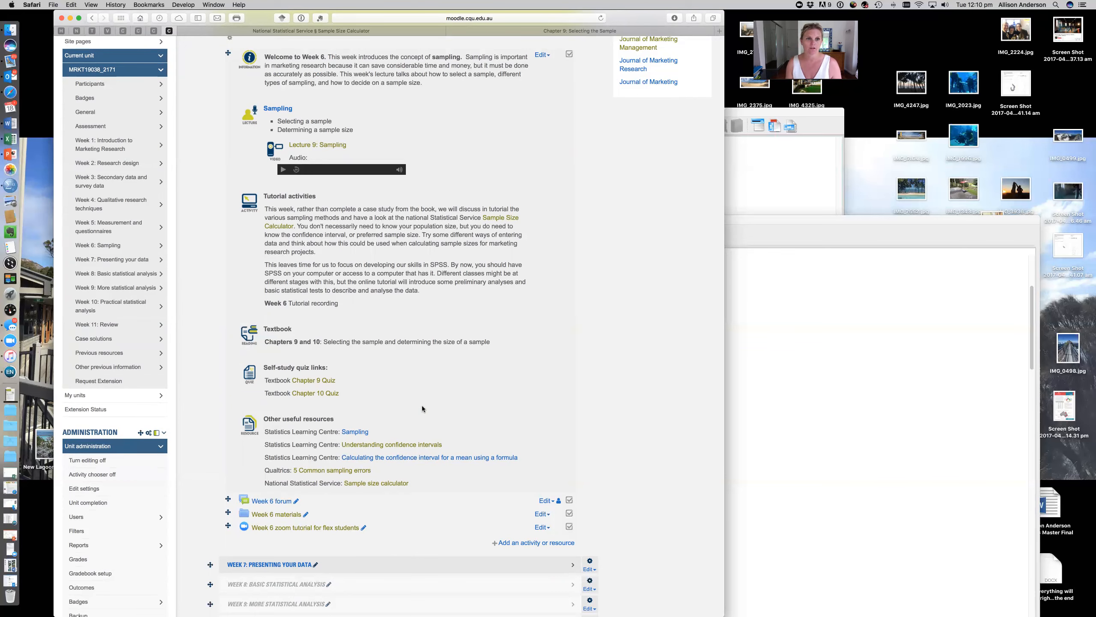
{"action": "scroll", "coordinate": [422, 408], "scroll_direction": "up", "scroll_amount": 10}
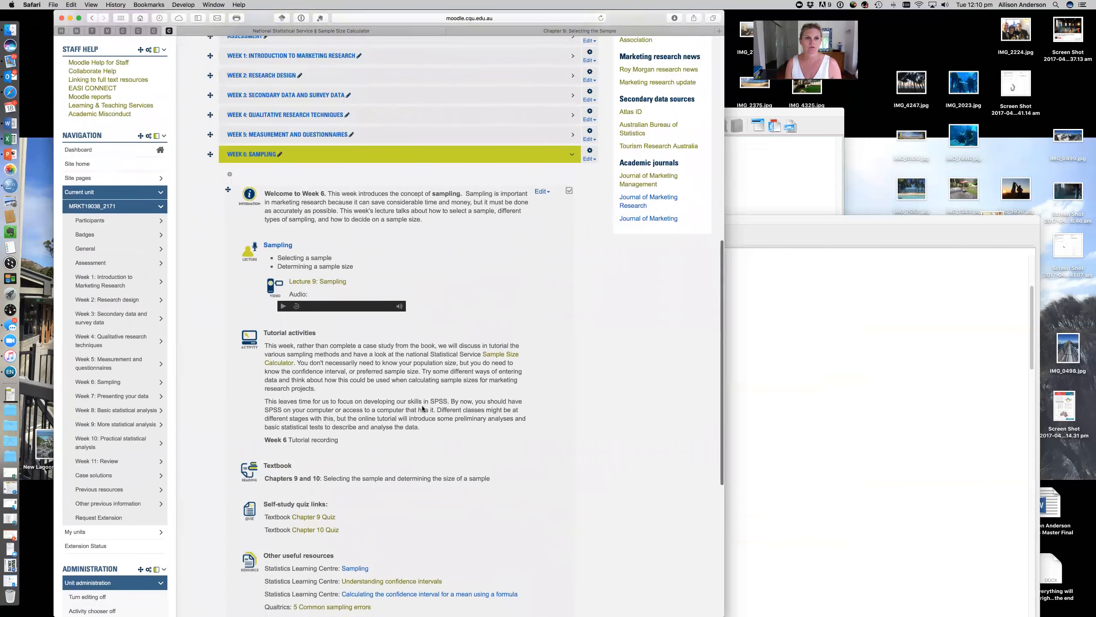
{"action": "scroll", "coordinate": [422, 408], "scroll_direction": "up", "scroll_amount": 7}
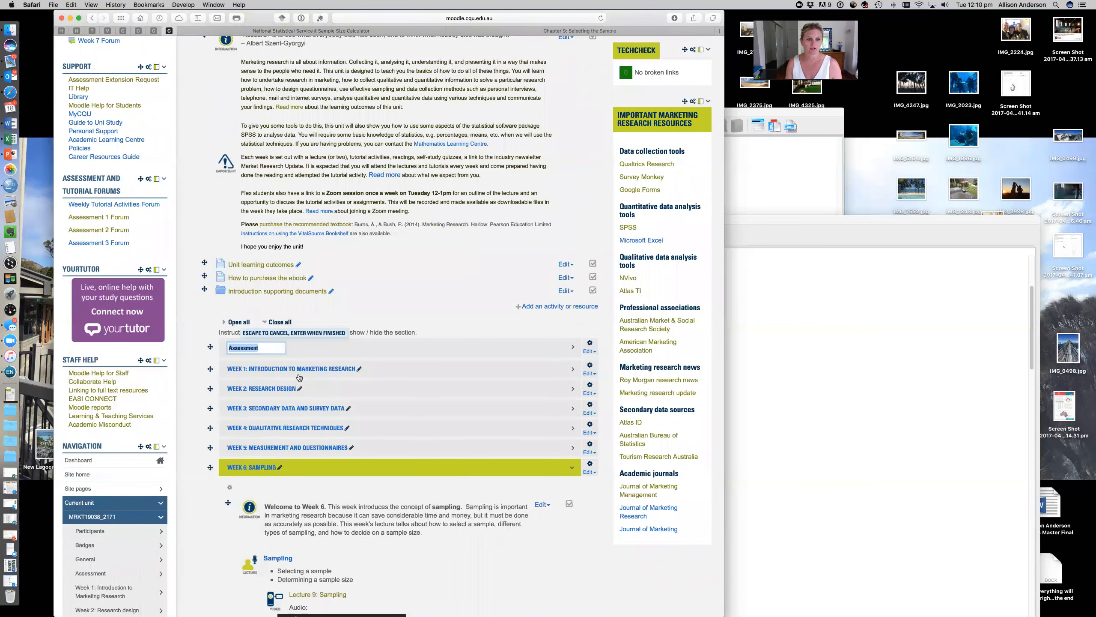
{"action": "left_click", "coordinate": [506, 348]}
{"action": "scroll", "coordinate": [487, 387], "scroll_direction": "down", "scroll_amount": 8}
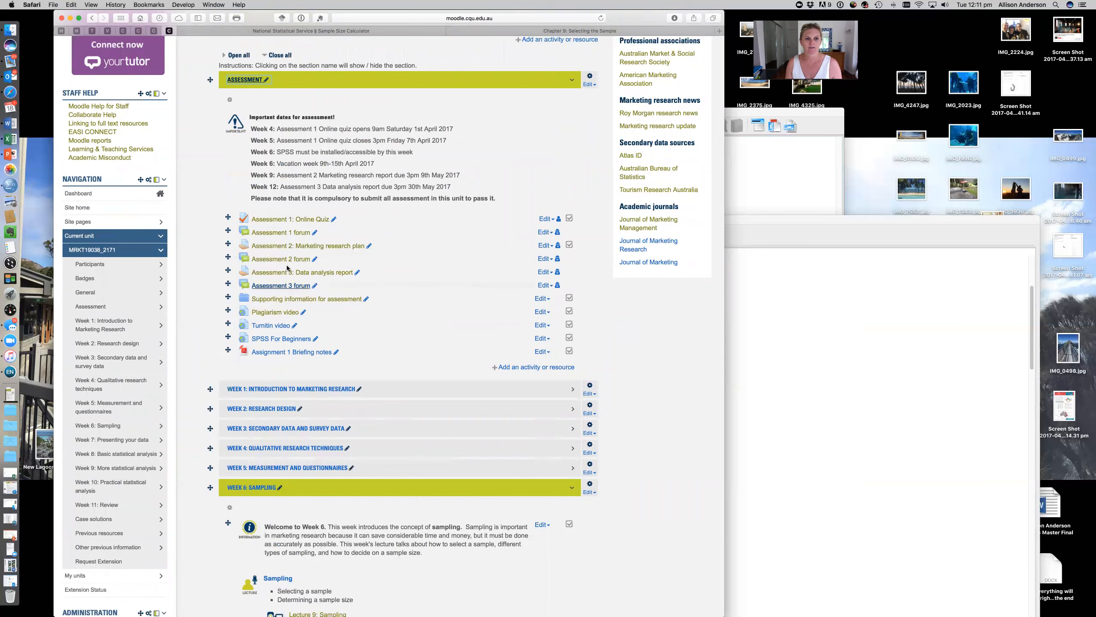
Step: Open the Assessment 2: Marketing research plan page and find its attached briefing notes file
{"action": "left_click", "coordinate": [294, 247]}
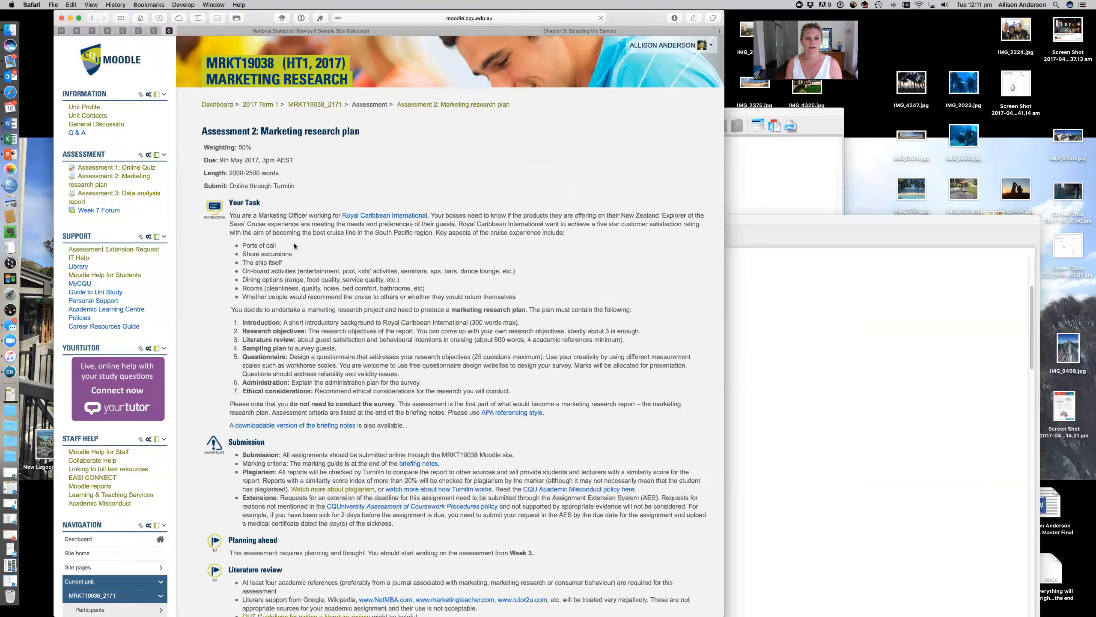
{"action": "scroll", "coordinate": [450, 373], "scroll_direction": "down", "scroll_amount": 5}
{"action": "scroll", "coordinate": [450, 374], "scroll_direction": "down", "scroll_amount": 4}
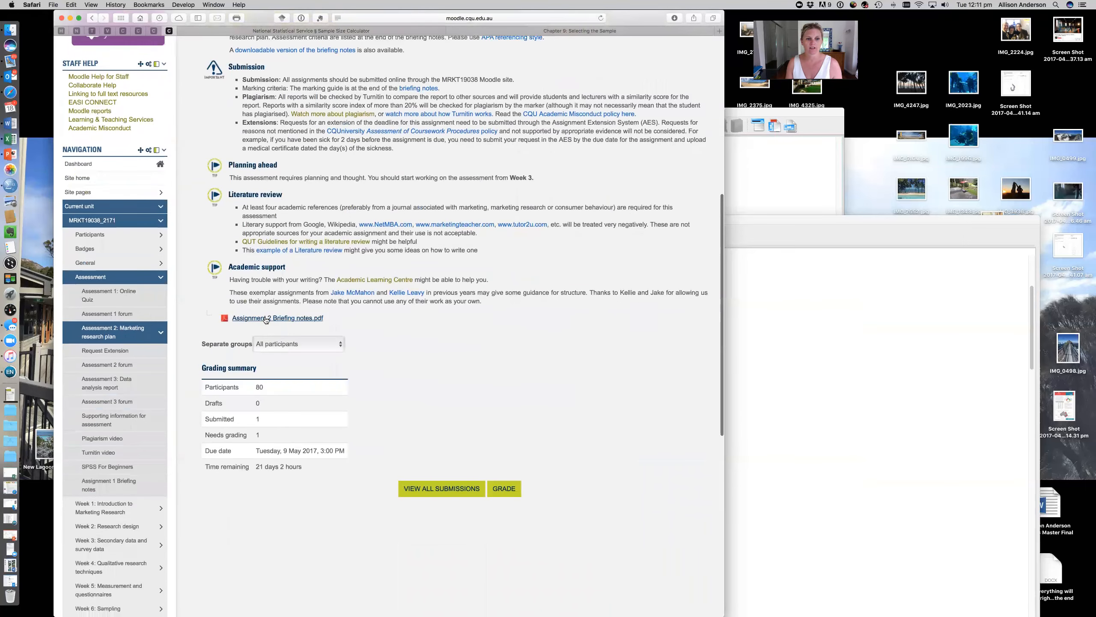
Step: Open Assignment 2 Briefing notes.pdf, view the assessment criteria on page 3 and return to the Moodle page
{"action": "left_click", "coordinate": [265, 319]}
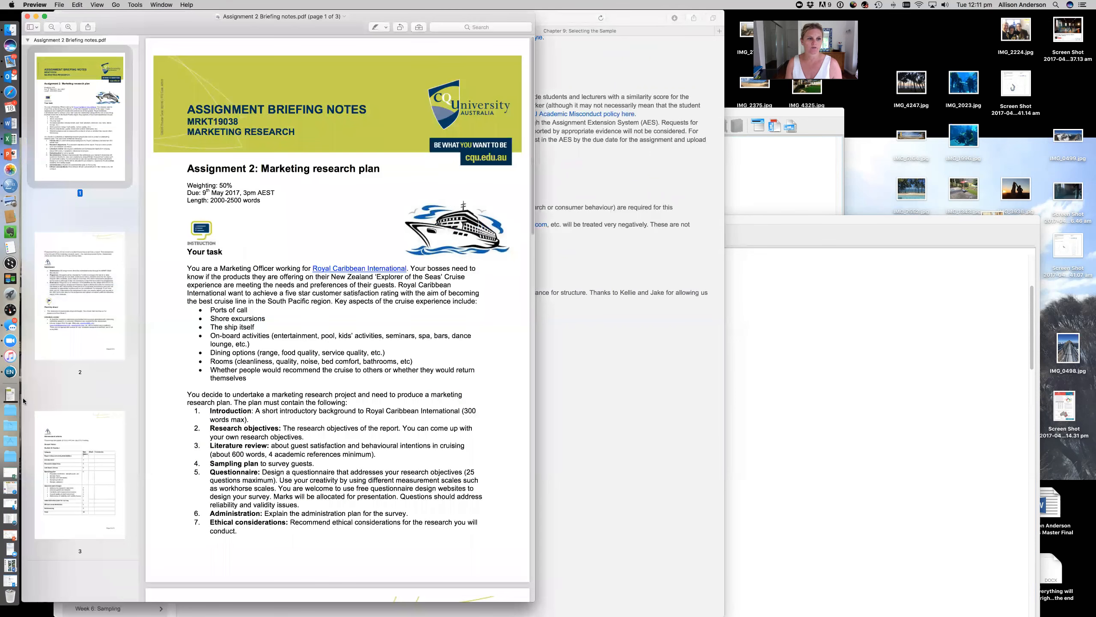
{"action": "left_click", "coordinate": [80, 482]}
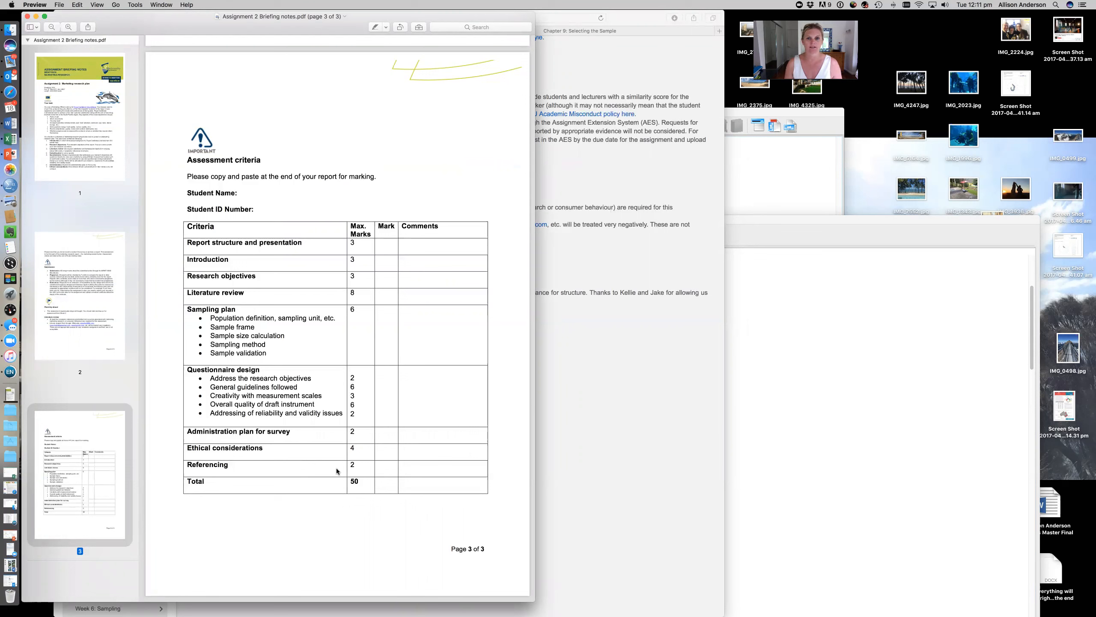
{"action": "left_click", "coordinate": [584, 381]}
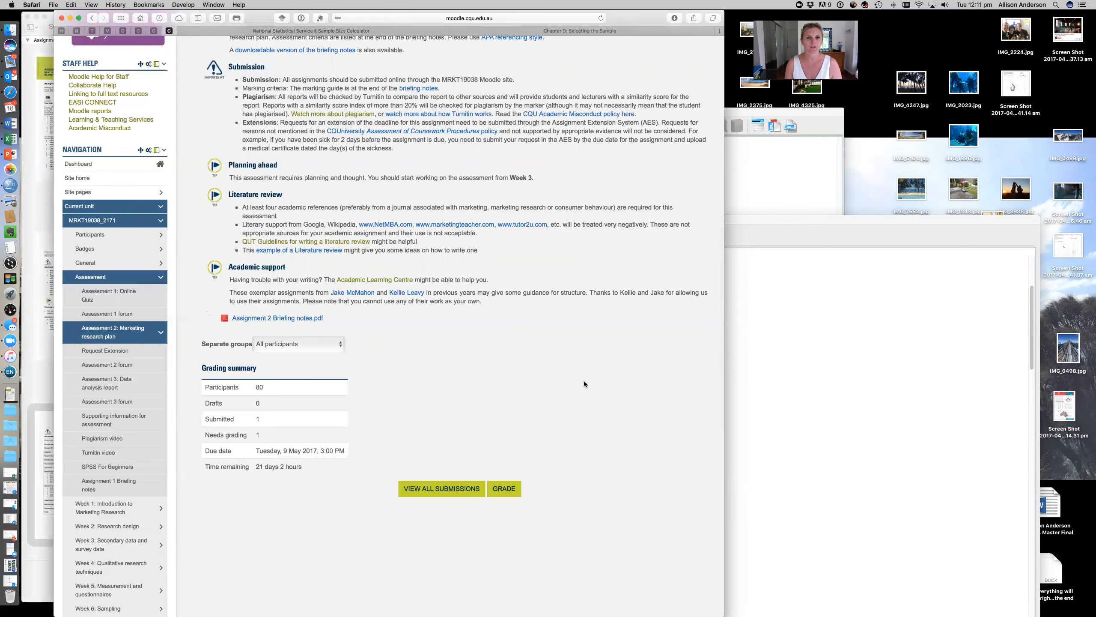
Step: Switch to the SPSS Data Editor, move its window fully into view and show the start of the variable list
{"action": "left_click", "coordinate": [791, 387]}
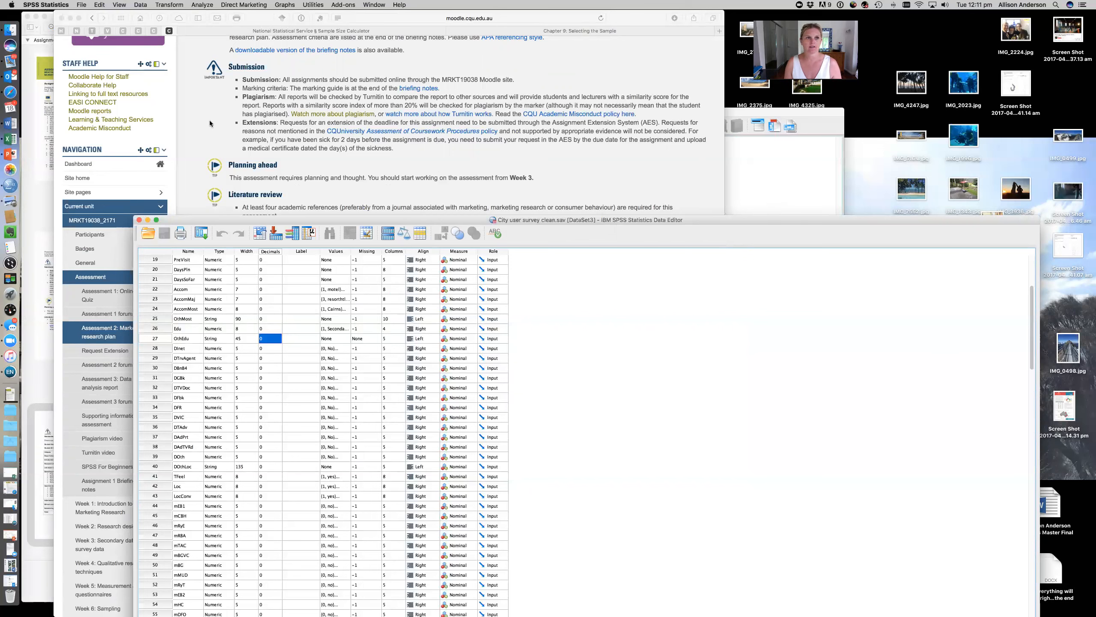
{"action": "left_click_drag", "start_coordinate": [541, 224], "coordinate": [577, 37]}
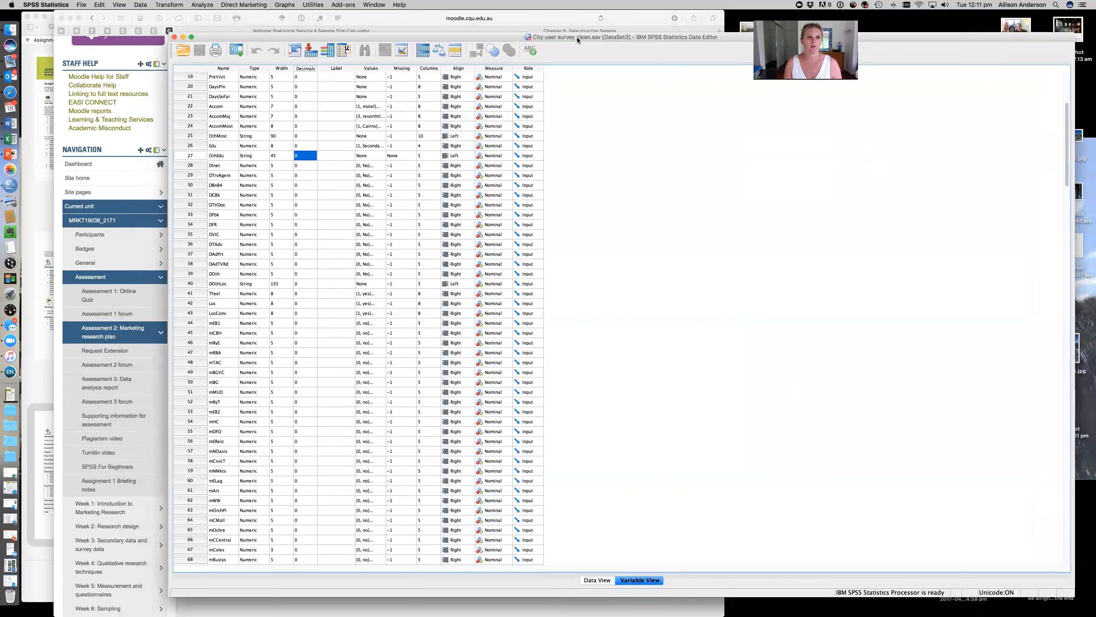
{"action": "scroll", "coordinate": [587, 214], "scroll_direction": "up", "scroll_amount": 5}
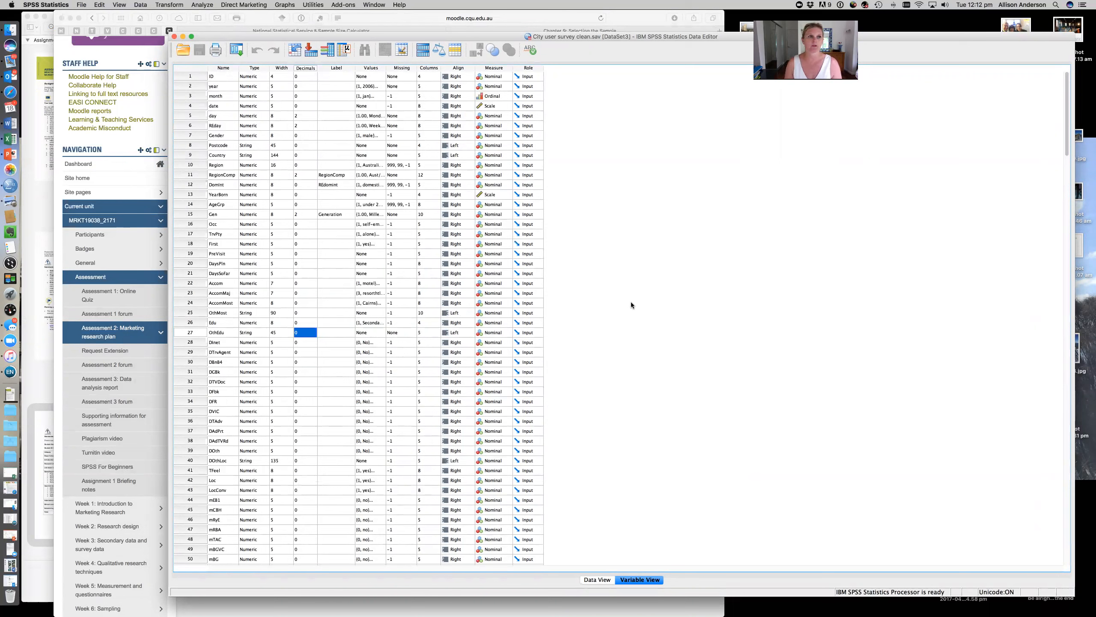
Step: Switch to the Marketing Research e-book in the browser and go to the case questions on page 351
{"action": "left_click", "coordinate": [108, 31]}
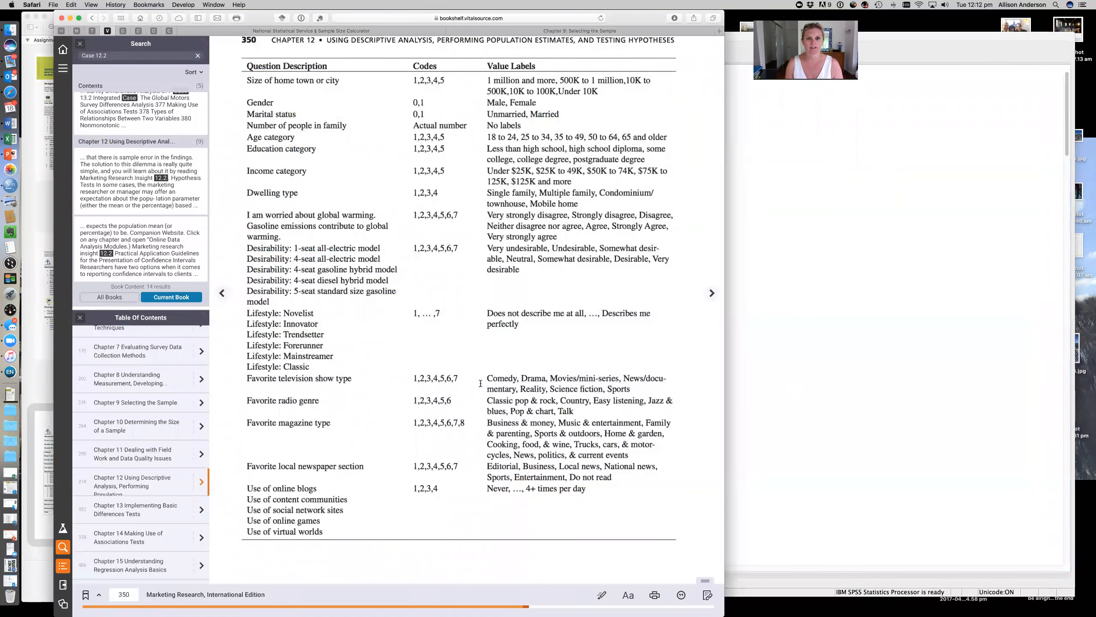
{"action": "scroll", "coordinate": [481, 385], "scroll_direction": "up", "scroll_amount": 2}
{"action": "left_click", "coordinate": [711, 293]}
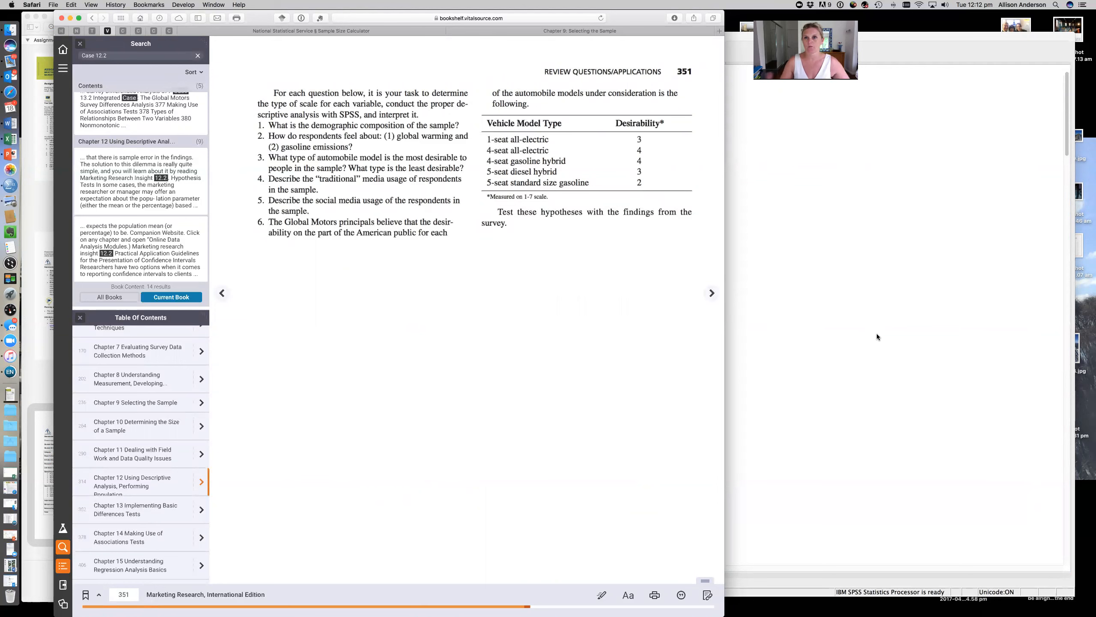
Step: Switch back to the SPSS Data Editor with City user survey clean.sav and reposition its window until the whole variable list area fits on screen
{"action": "left_click", "coordinate": [838, 342]}
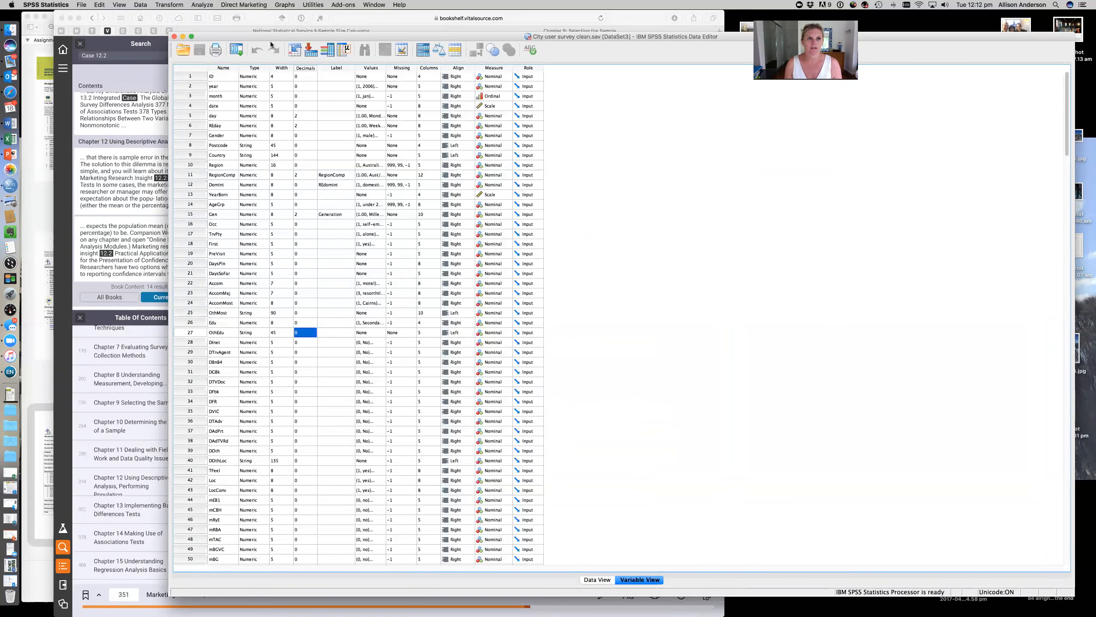
{"action": "left_click_drag", "start_coordinate": [262, 34], "coordinate": [396, 260]}
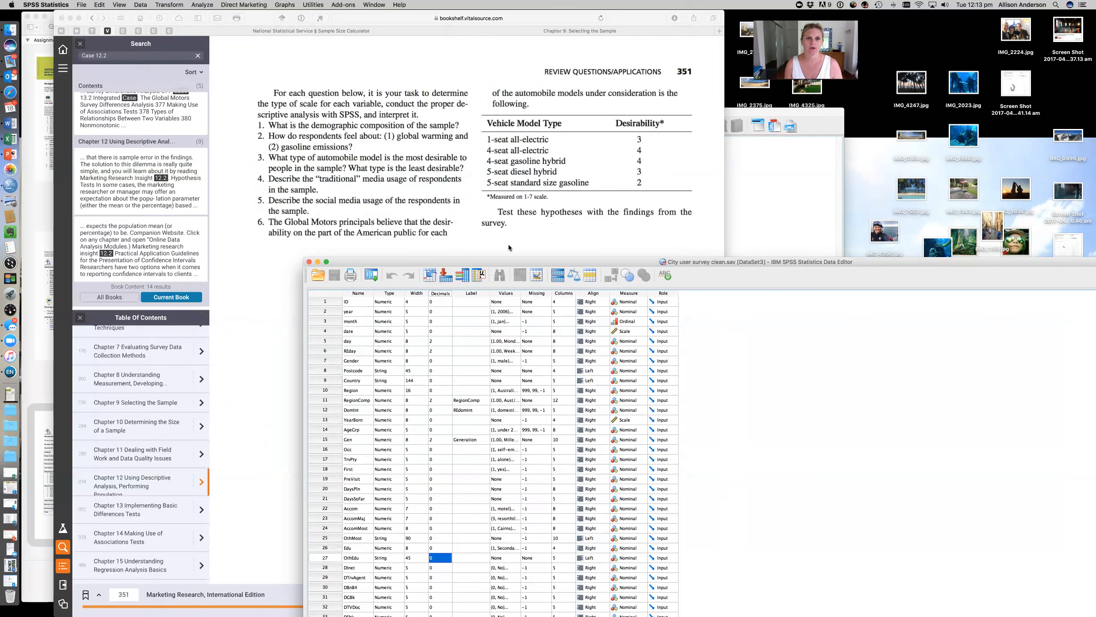
{"action": "left_click_drag", "start_coordinate": [755, 262], "coordinate": [632, 213]}
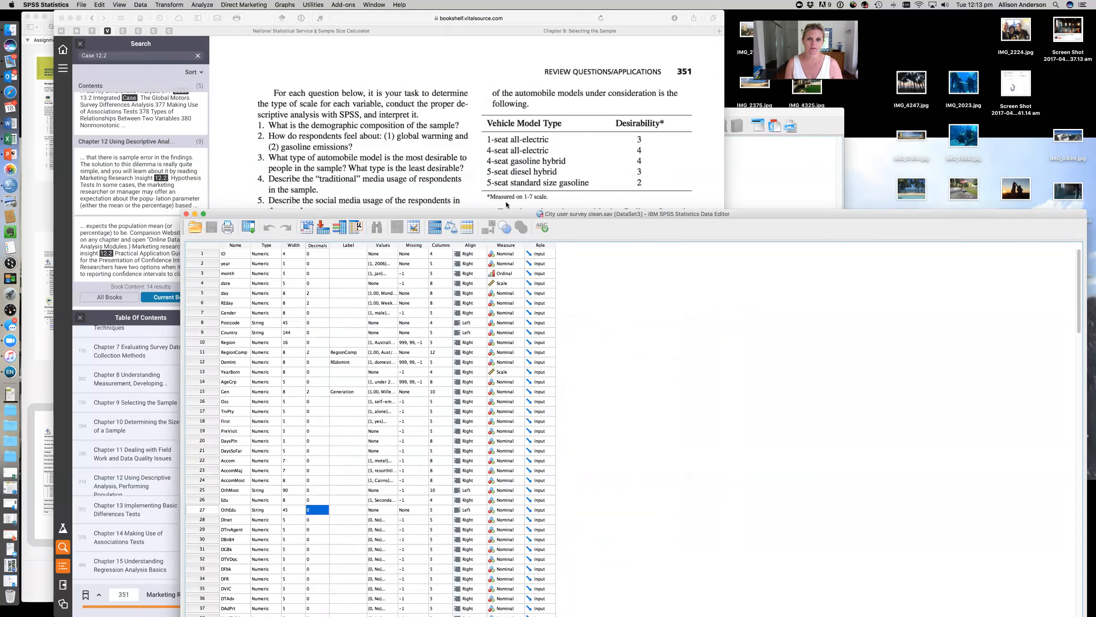
{"action": "left_click_drag", "start_coordinate": [489, 213], "coordinate": [510, 96]}
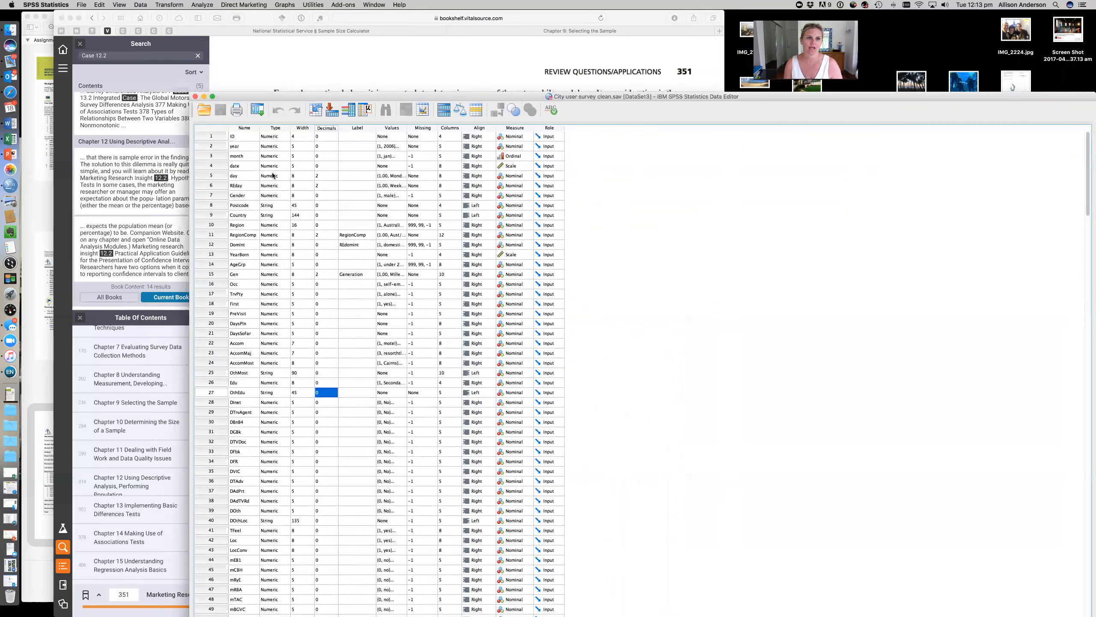
{"action": "left_click_drag", "start_coordinate": [515, 93], "coordinate": [458, 22]}
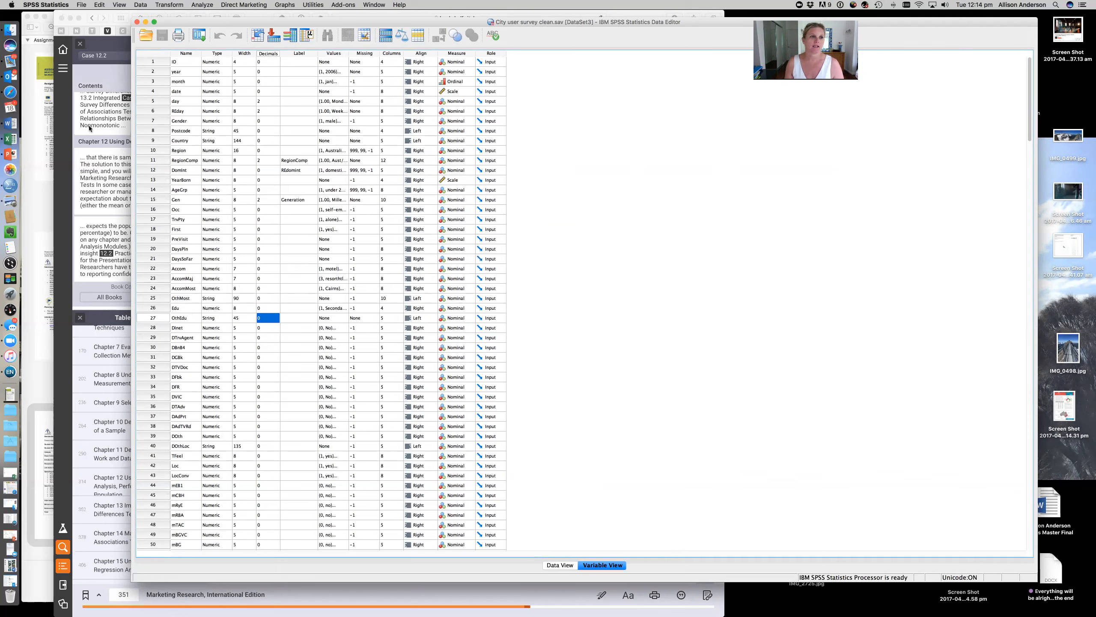
Step: Uncover the e-book behind SPSS, show its variable code table on page 350, and arrange the Data Editor below the table's first rows
{"action": "left_click_drag", "start_coordinate": [224, 21], "coordinate": [220, 110]}
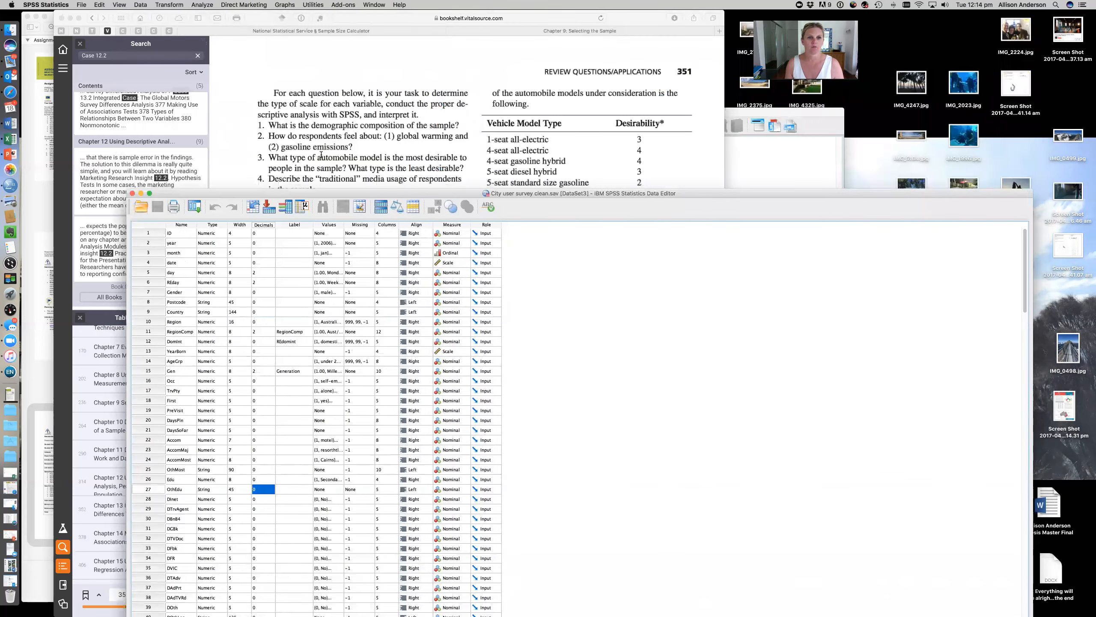
{"action": "left_click", "coordinate": [222, 289]}
{"action": "left_click", "coordinate": [221, 294]}
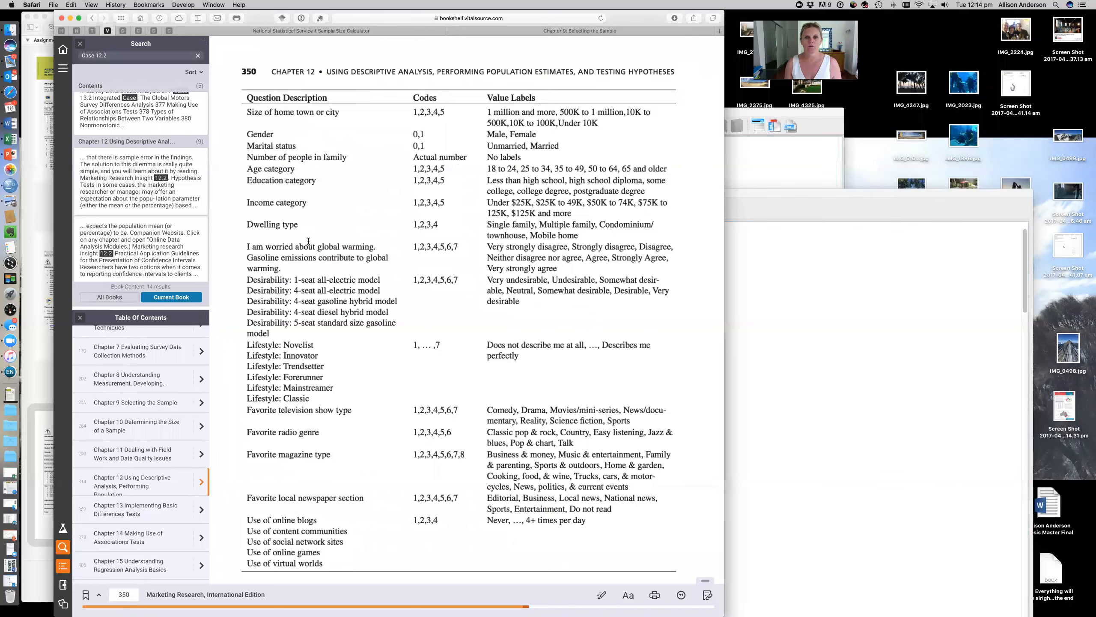
{"action": "left_click", "coordinate": [824, 346]}
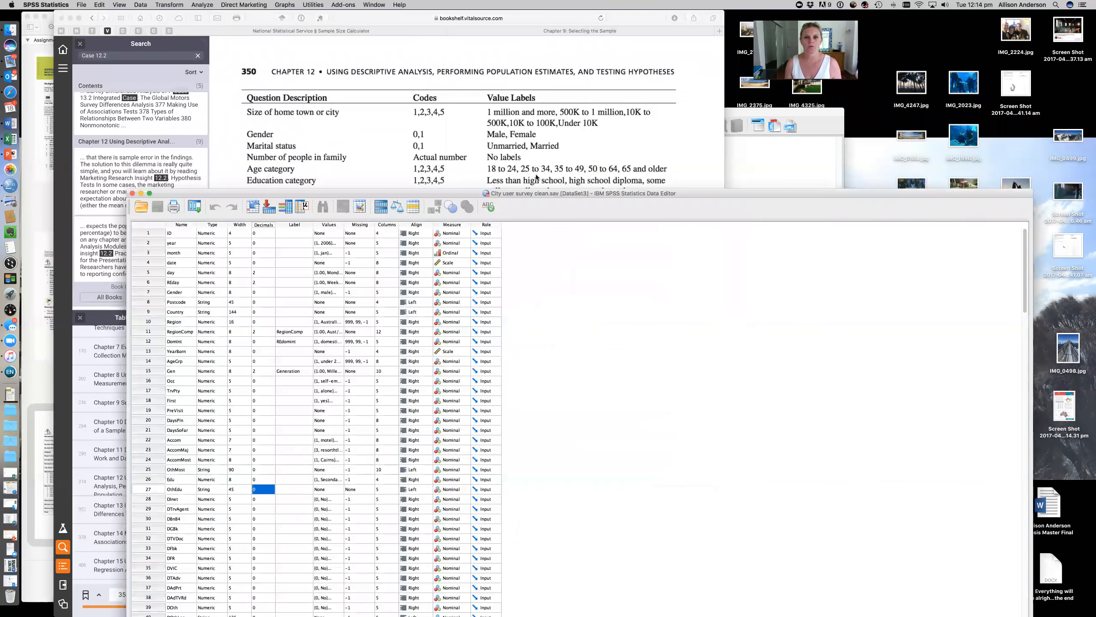
{"action": "left_click_drag", "start_coordinate": [544, 182], "coordinate": [568, 223]}
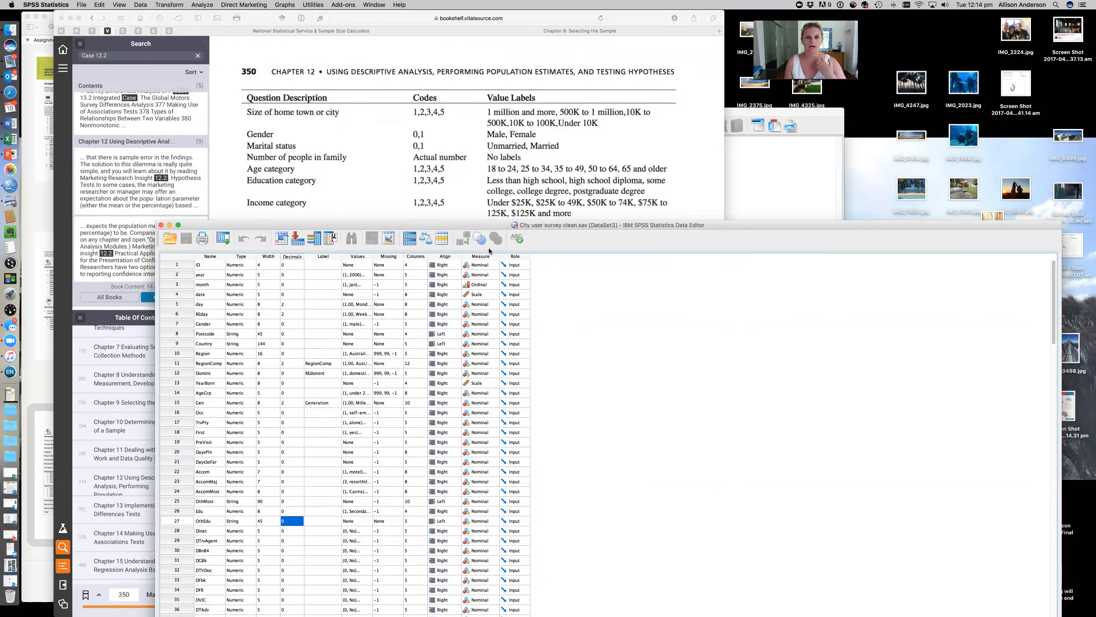
Step: Try to open the value labels of the Gender variable and select its whole row
{"action": "left_click", "coordinate": [382, 323]}
{"action": "left_click", "coordinate": [371, 325]}
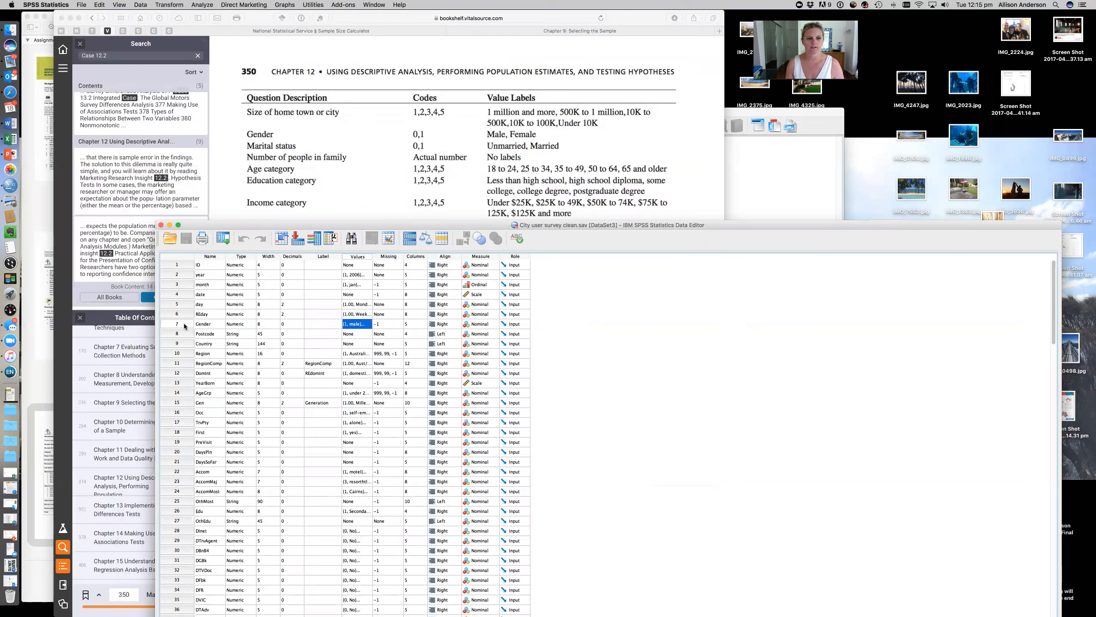
{"action": "right_click", "coordinate": [353, 325]}
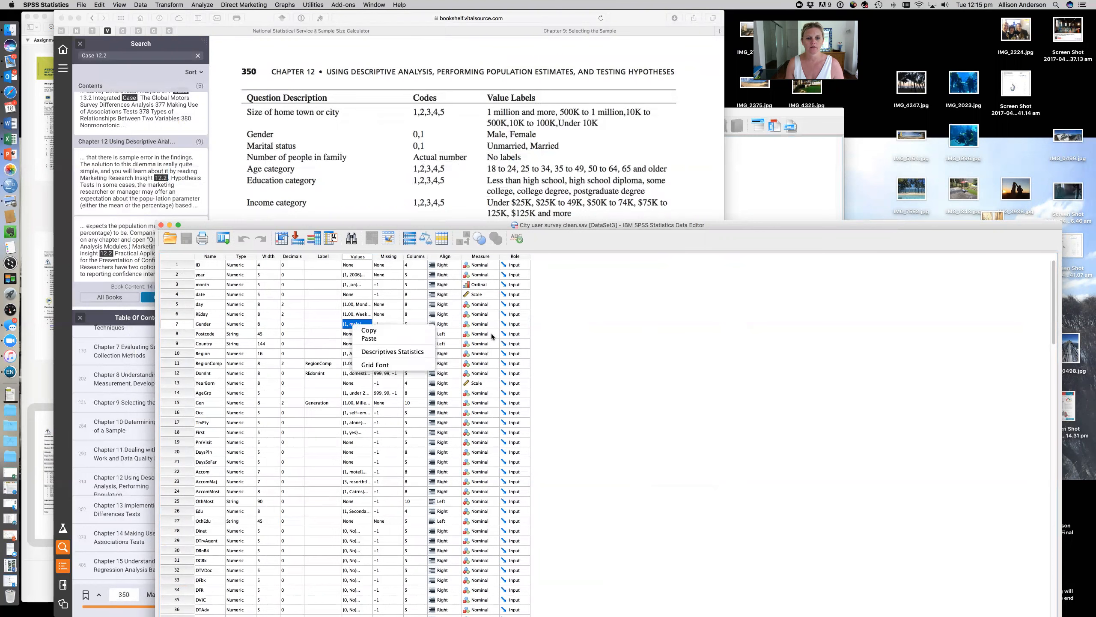
{"action": "left_click", "coordinate": [345, 346]}
{"action": "left_click", "coordinate": [182, 326]}
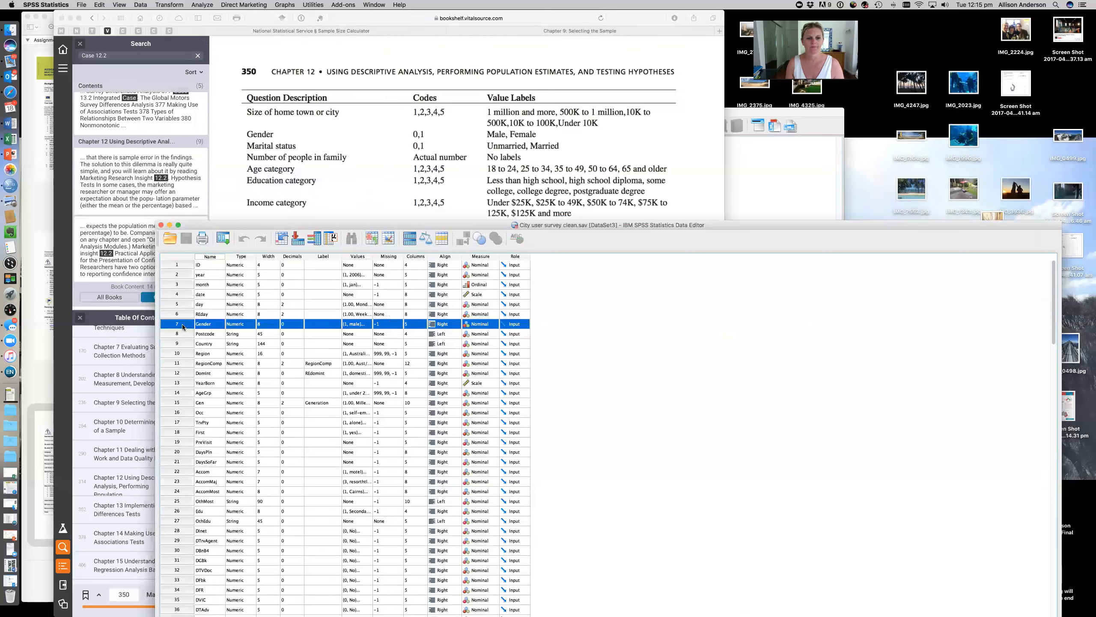
Step: Show the Gender data in Data View, move the window fully into view, and return to Variable View
{"action": "double_click", "coordinate": [181, 324]}
{"action": "left_click_drag", "start_coordinate": [543, 229], "coordinate": [529, 19]}
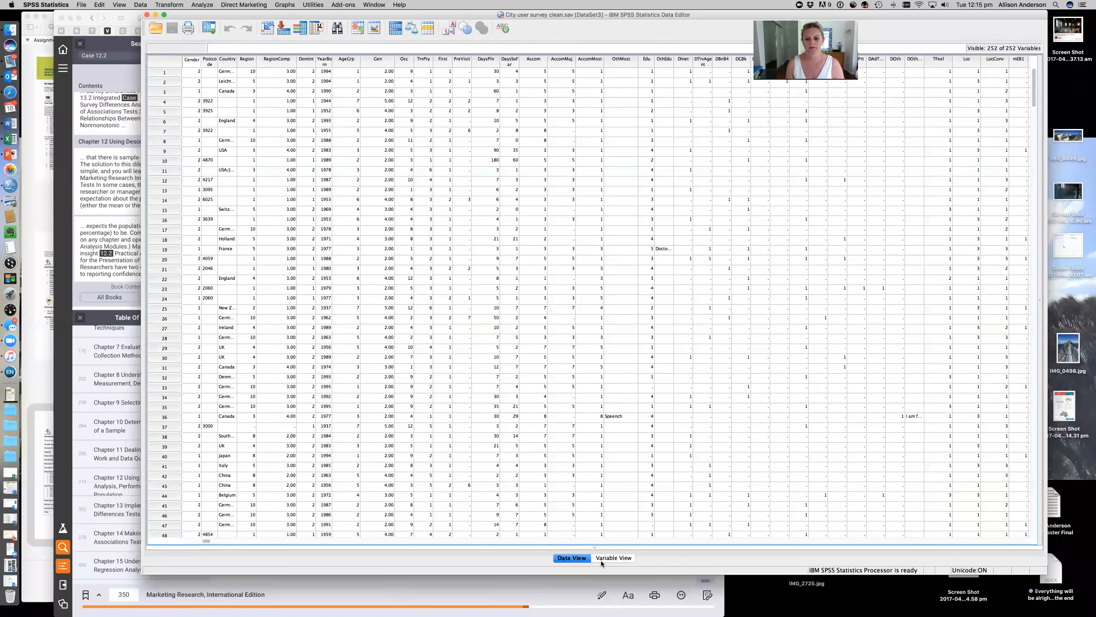
{"action": "left_click", "coordinate": [613, 557]}
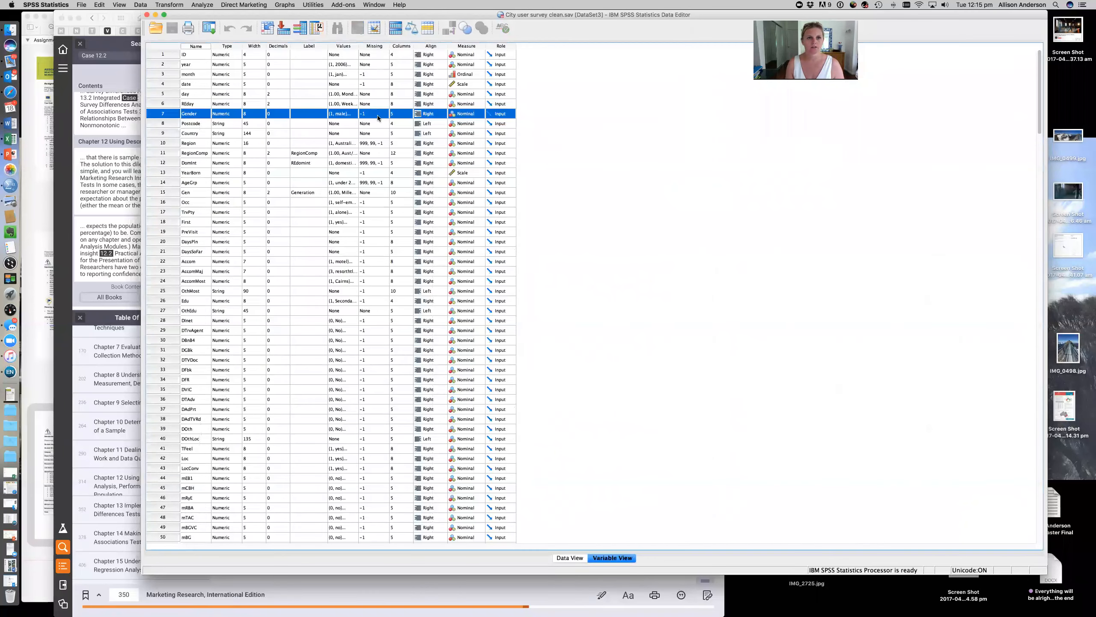
Step: Open the missing values settings of the Gender variable and close them without making changes
{"action": "left_click", "coordinate": [349, 113]}
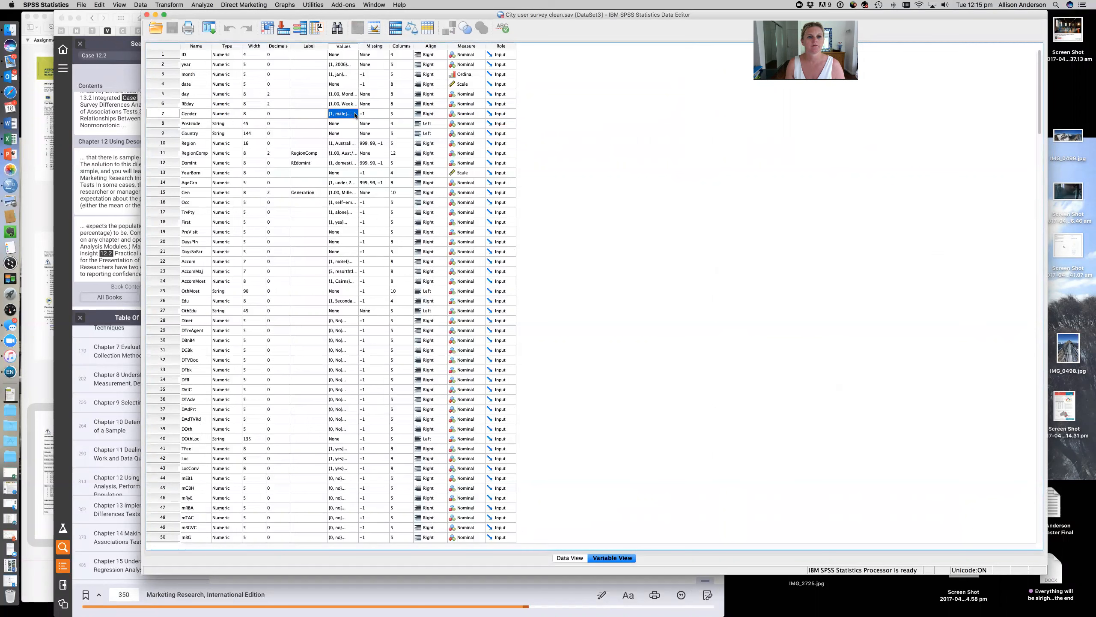
{"action": "right_click", "coordinate": [355, 115]}
{"action": "left_click", "coordinate": [348, 115]}
{"action": "left_click", "coordinate": [375, 113]}
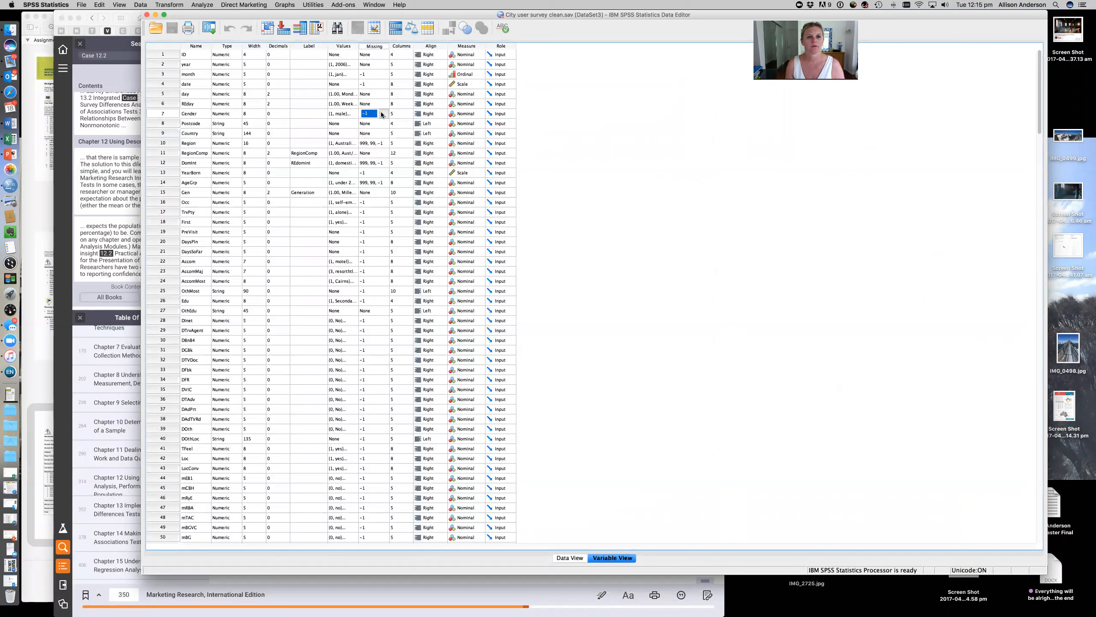
{"action": "left_click", "coordinate": [382, 114]}
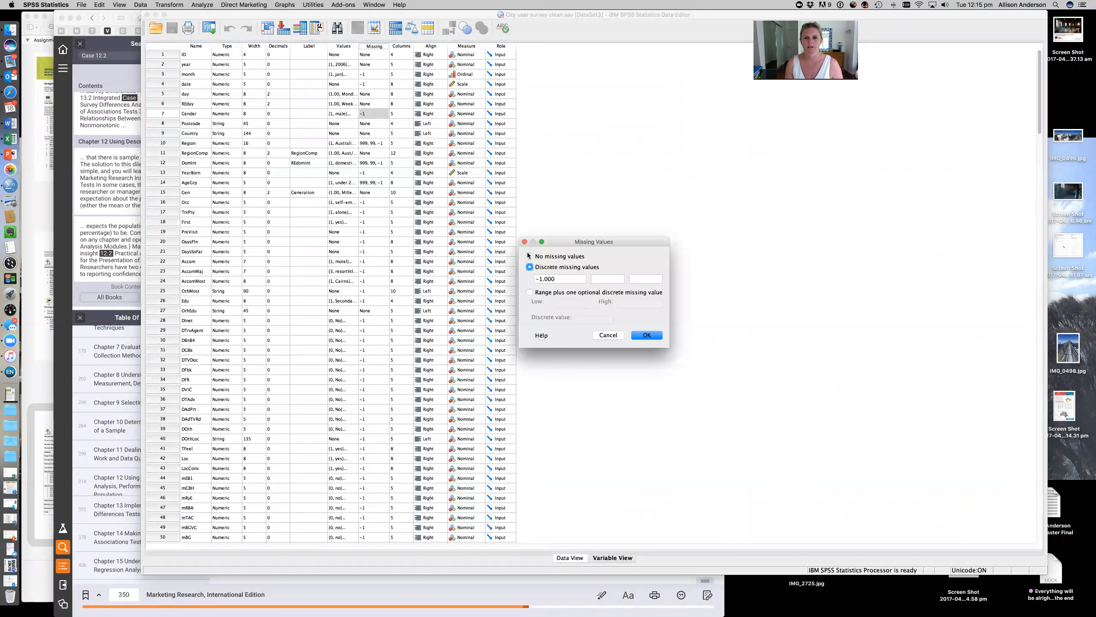
{"action": "left_click", "coordinate": [608, 336]}
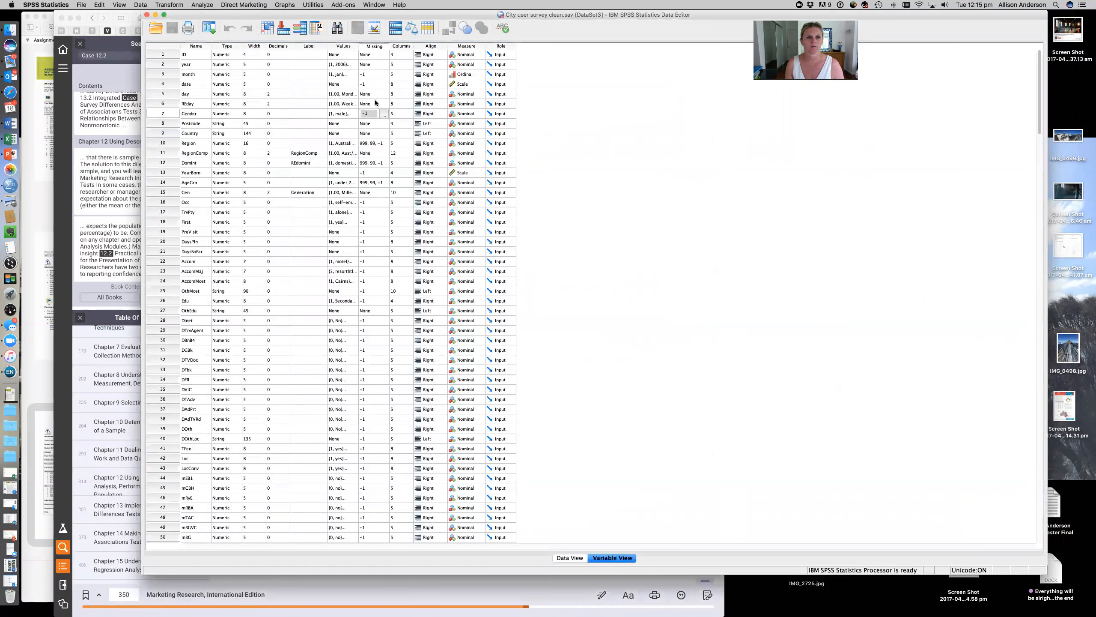
Step: View the value labels of the Gender variable, close them, and move the Data Editor down to reveal the e-book's code table
{"action": "left_click", "coordinate": [351, 113]}
{"action": "left_click", "coordinate": [354, 114]}
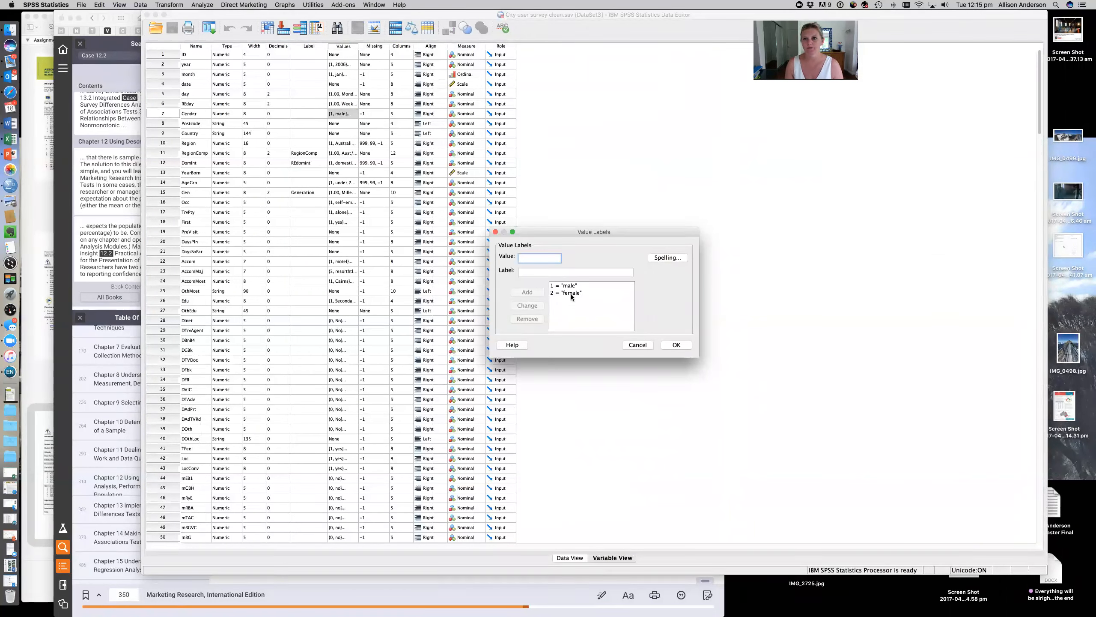
{"action": "left_click", "coordinate": [677, 344]}
{"action": "left_click_drag", "start_coordinate": [323, 14], "coordinate": [320, 112]}
{"action": "left_click_drag", "start_coordinate": [321, 219], "coordinate": [316, 164]}
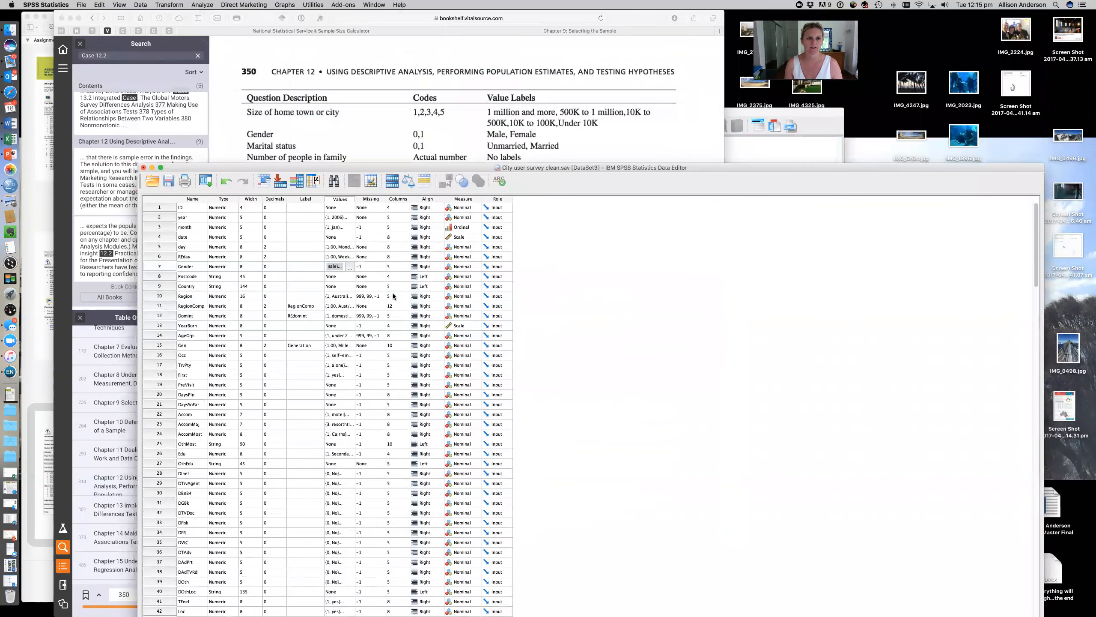
Step: Start a Frequencies analysis and remove pMost1 and pleast1 from its list of variables
{"action": "left_click", "coordinate": [300, 267]}
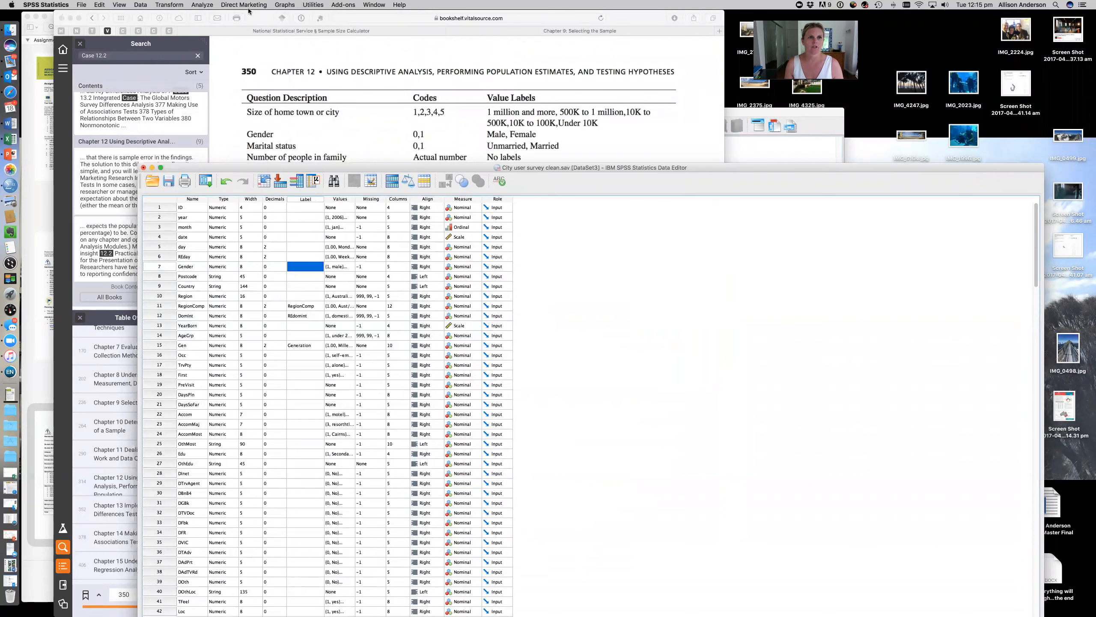
{"action": "left_click", "coordinate": [202, 5]}
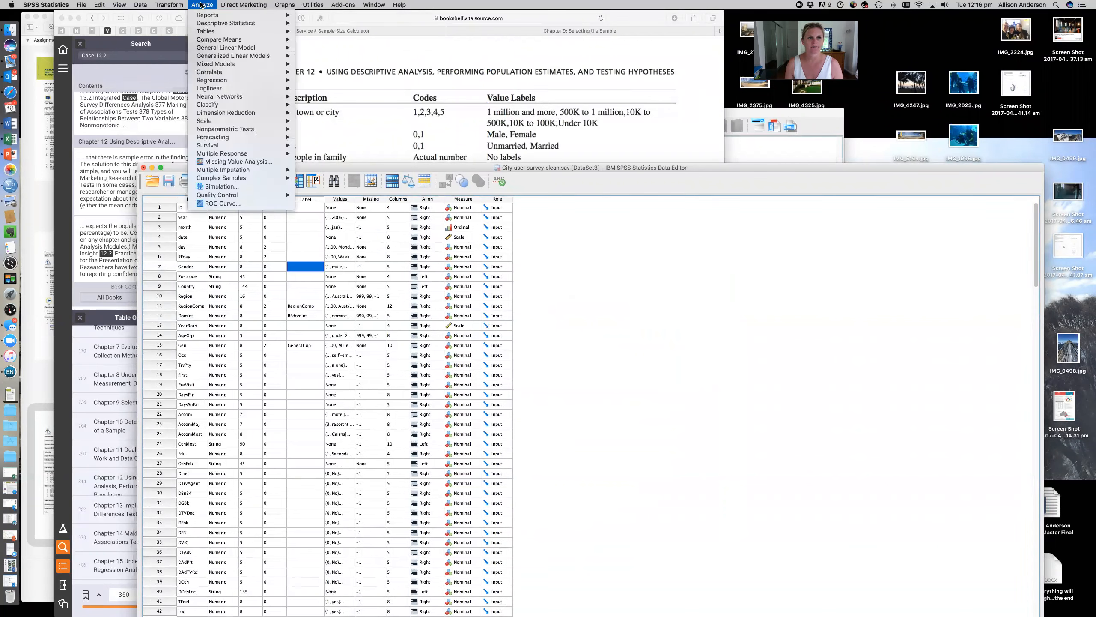
{"action": "mouse_move", "coordinate": [233, 23]}
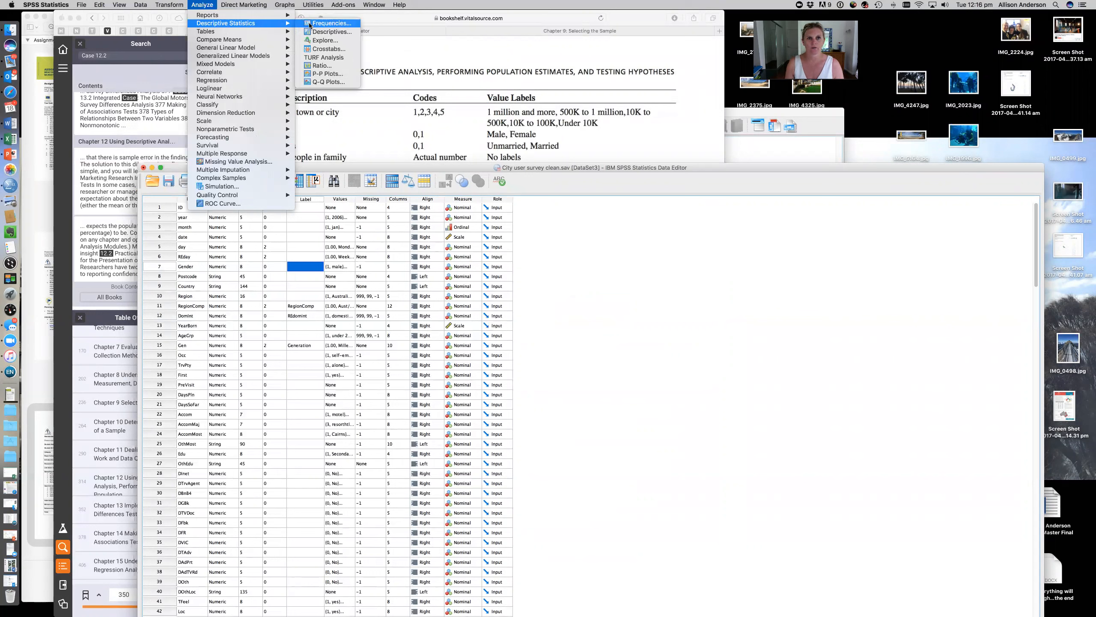
{"action": "left_click", "coordinate": [332, 23]}
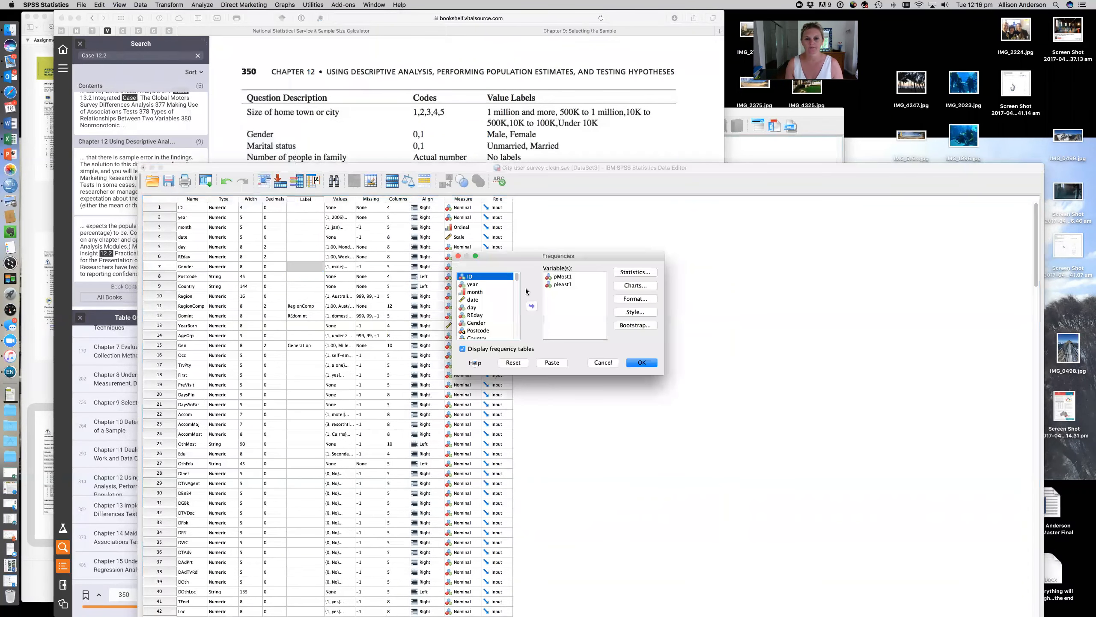
{"action": "left_click", "coordinate": [562, 276]}
{"action": "left_click", "coordinate": [532, 306]}
{"action": "left_click", "coordinate": [563, 276]}
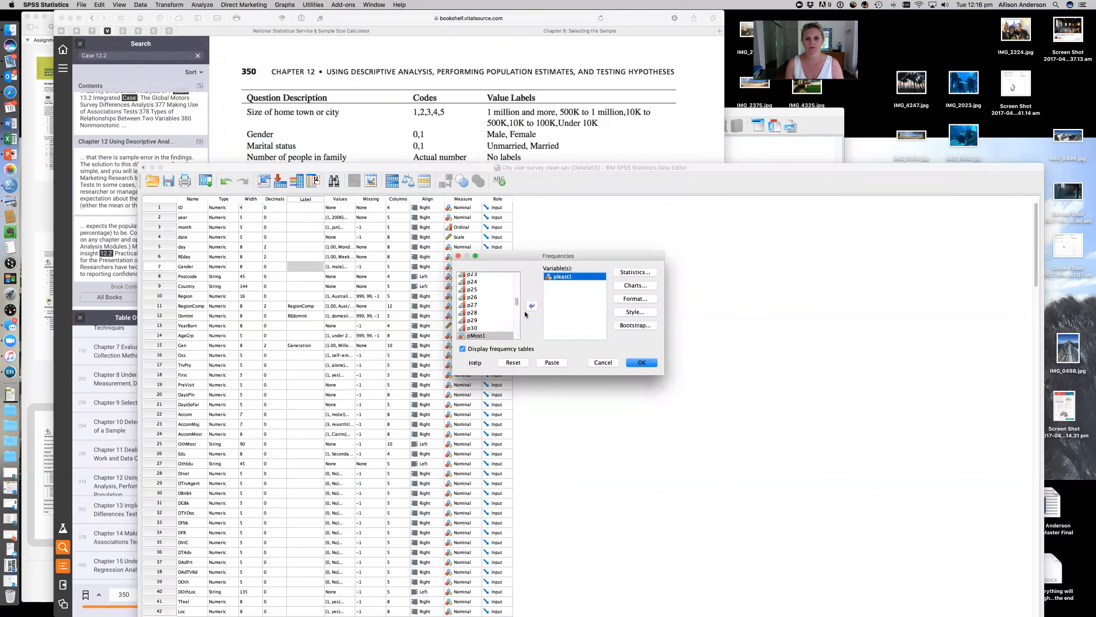
{"action": "left_click", "coordinate": [532, 306]}
{"action": "scroll", "coordinate": [503, 311], "scroll_direction": "up", "scroll_amount": 10}
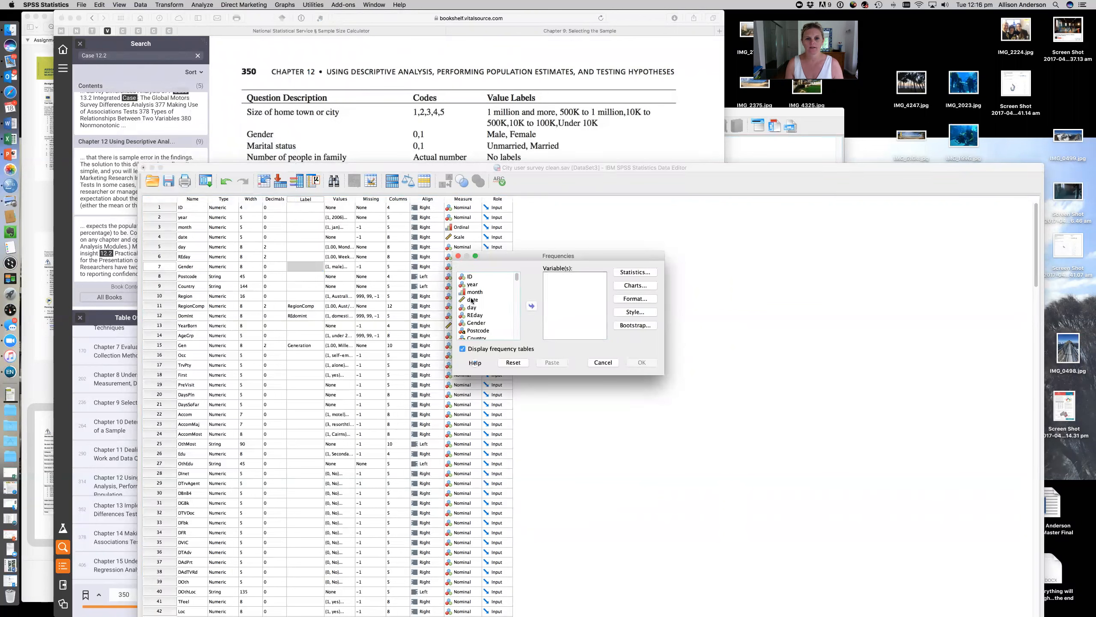
Step: Add Gender to the variables of the Frequencies analysis and move the dialog higher on the screen
{"action": "scroll", "coordinate": [473, 310], "scroll_direction": "down", "scroll_amount": 1}
{"action": "left_click", "coordinate": [476, 316]}
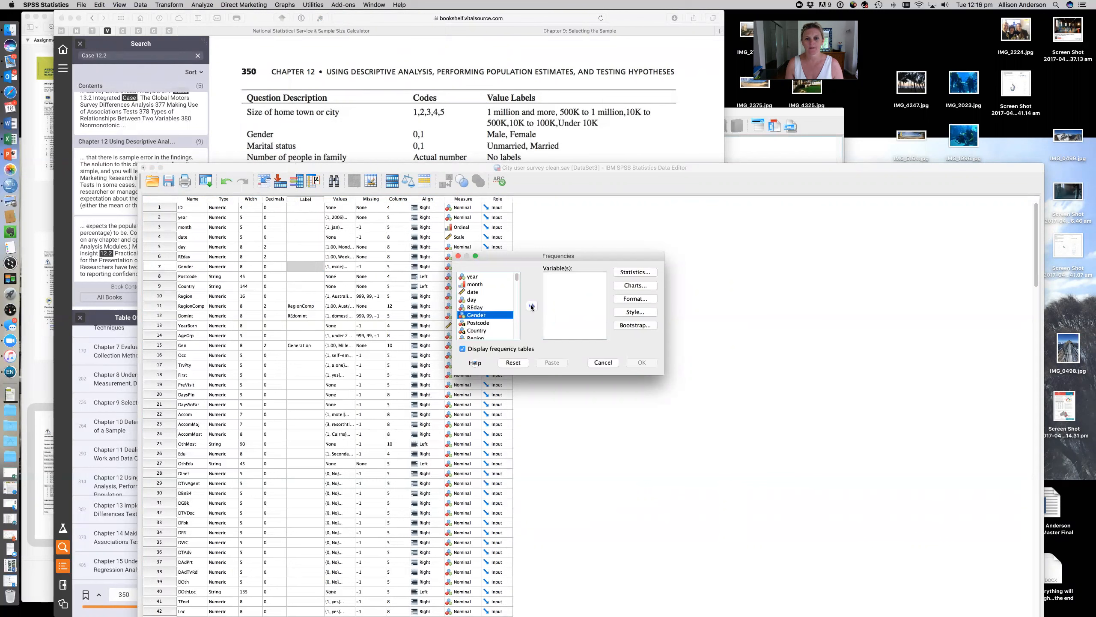
{"action": "left_click", "coordinate": [531, 306]}
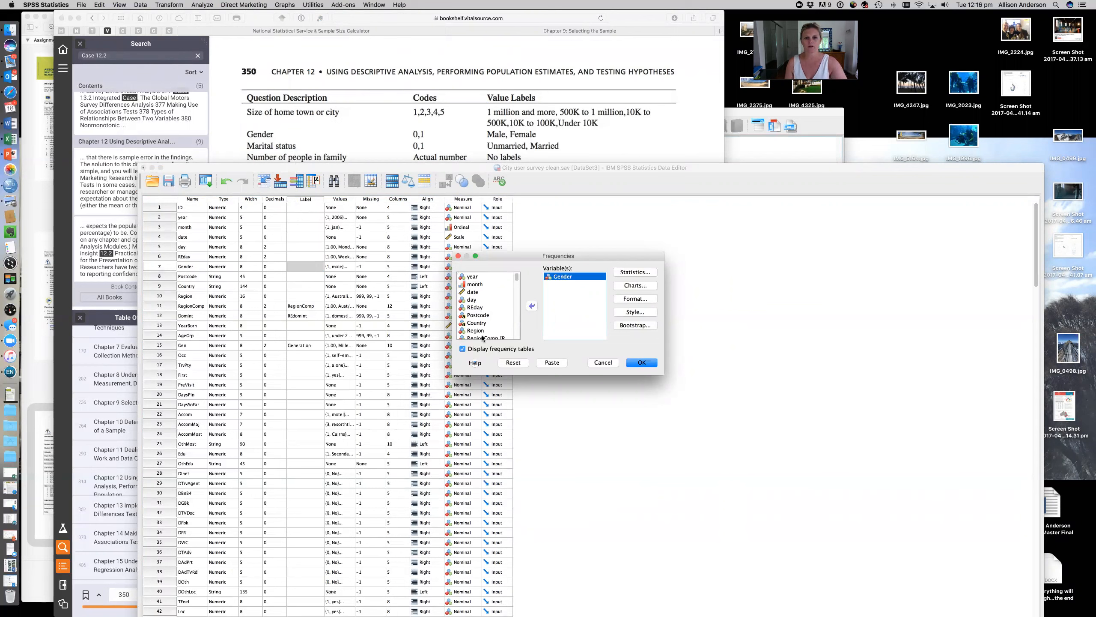
{"action": "left_click", "coordinate": [477, 291]}
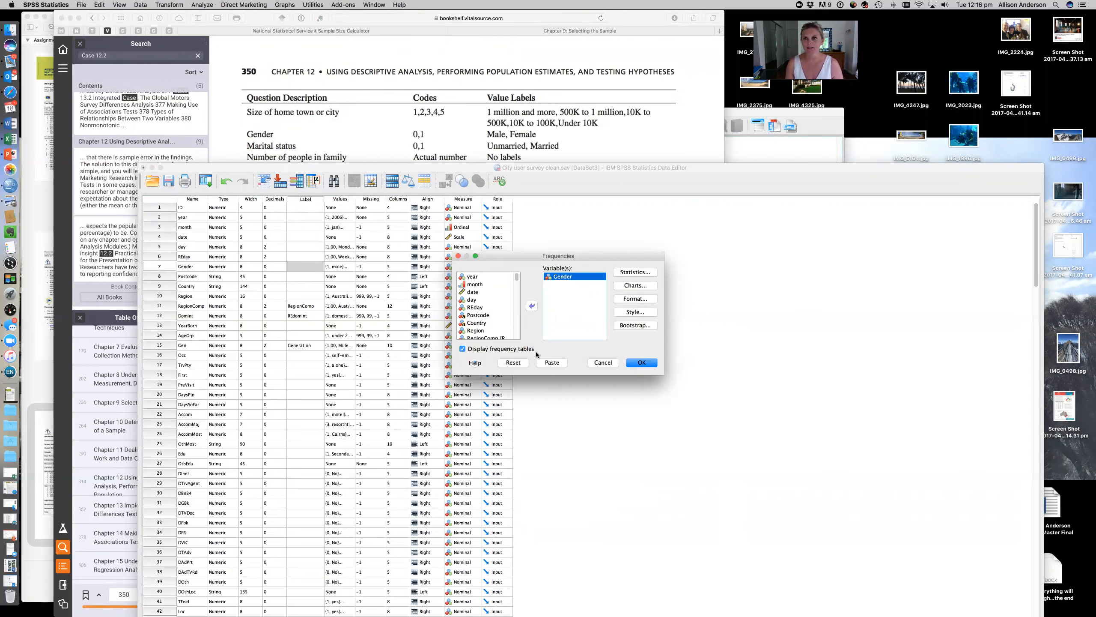
{"action": "left_click_drag", "start_coordinate": [500, 253], "coordinate": [499, 202]}
{"action": "scroll", "coordinate": [479, 247], "scroll_direction": "down", "scroll_amount": 3}
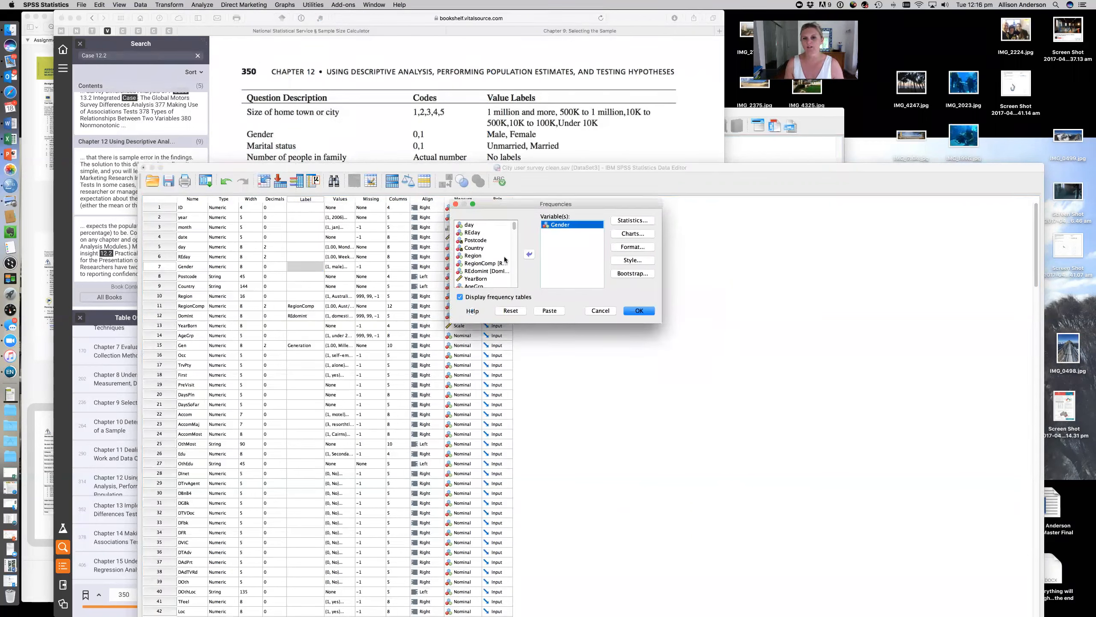
{"action": "left_click", "coordinate": [505, 258]}
Step: Set the chart type of the Gender frequencies to pie charts
{"action": "left_click", "coordinate": [634, 233]}
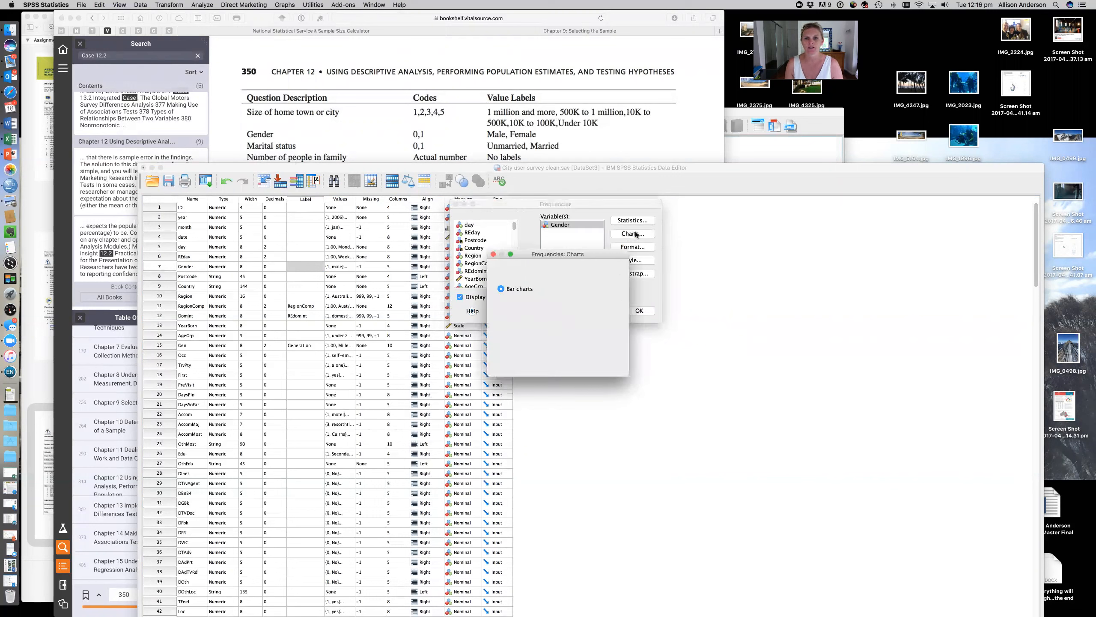
{"action": "left_click", "coordinate": [501, 300]}
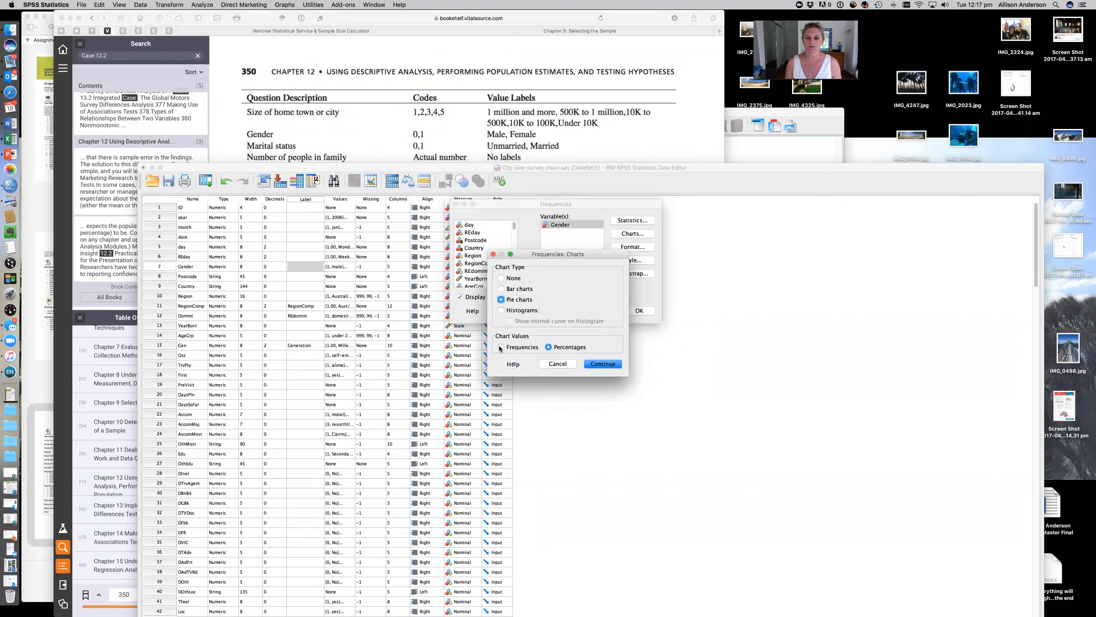
{"action": "left_click", "coordinate": [603, 363]}
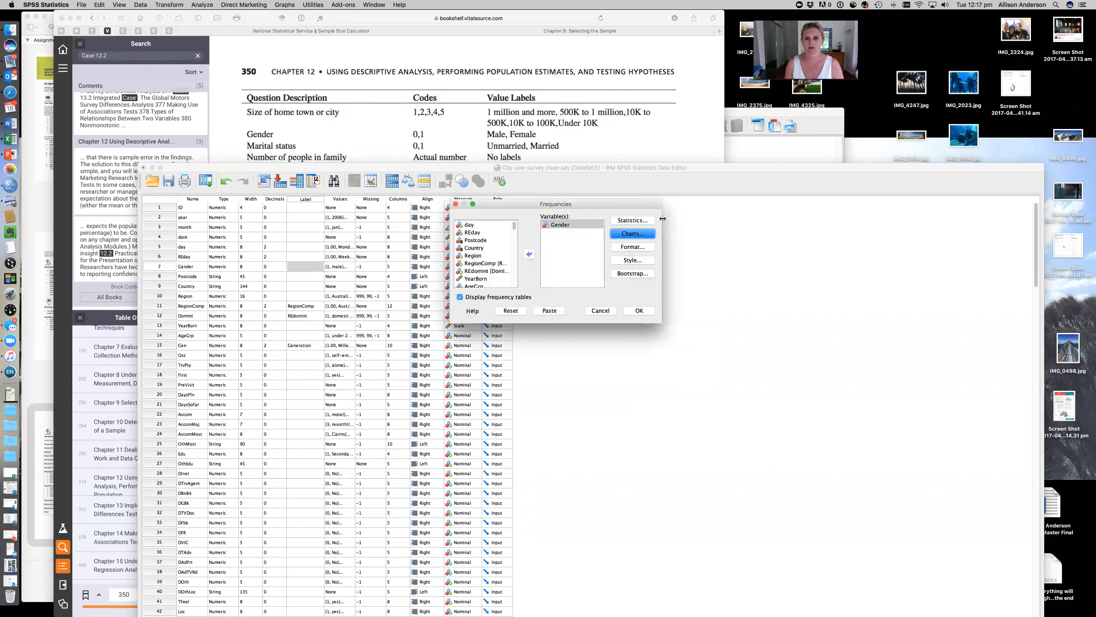
Step: Clear the Mode and dispersion statistics, keep Quartiles, and run the Frequencies analysis for Gender
{"action": "left_click", "coordinate": [638, 220]}
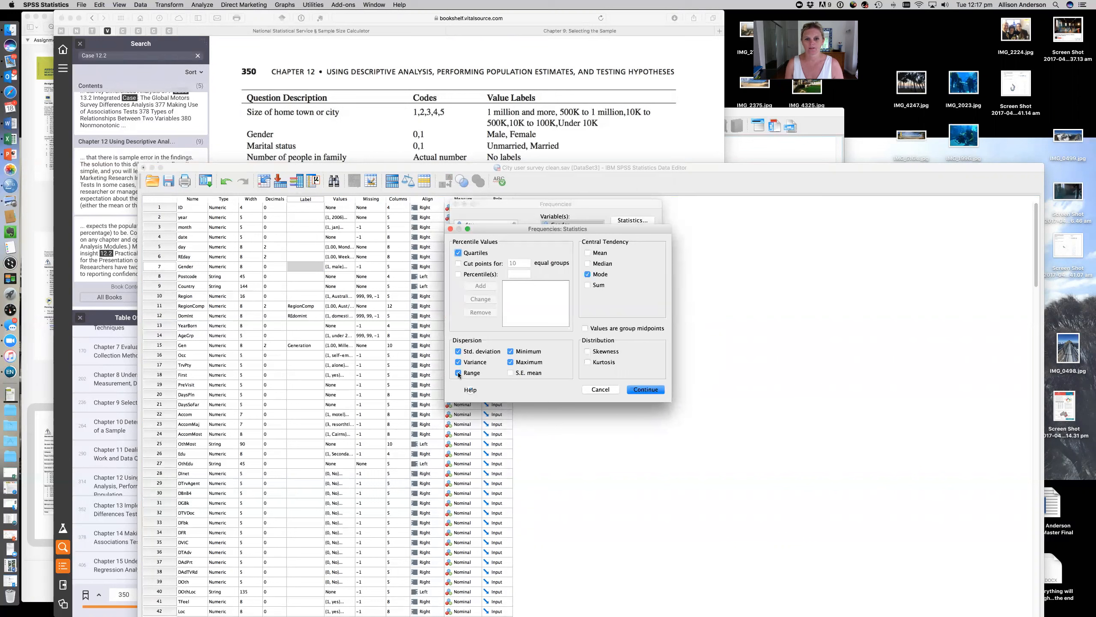
{"action": "left_click", "coordinate": [587, 253]}
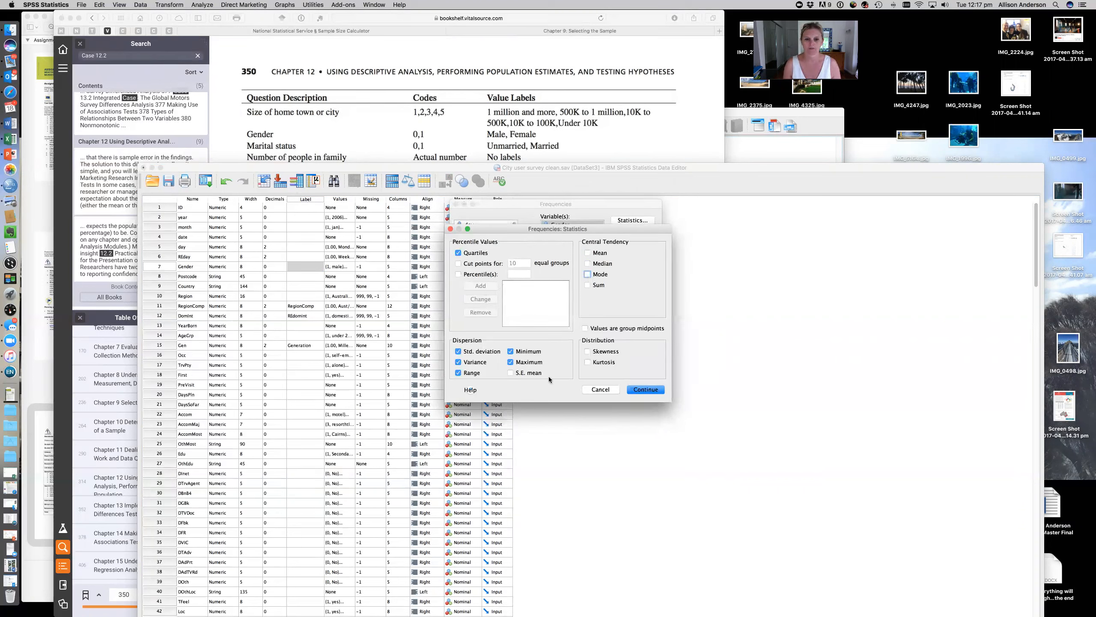
{"action": "left_click", "coordinate": [510, 351]}
{"action": "left_click", "coordinate": [645, 391]}
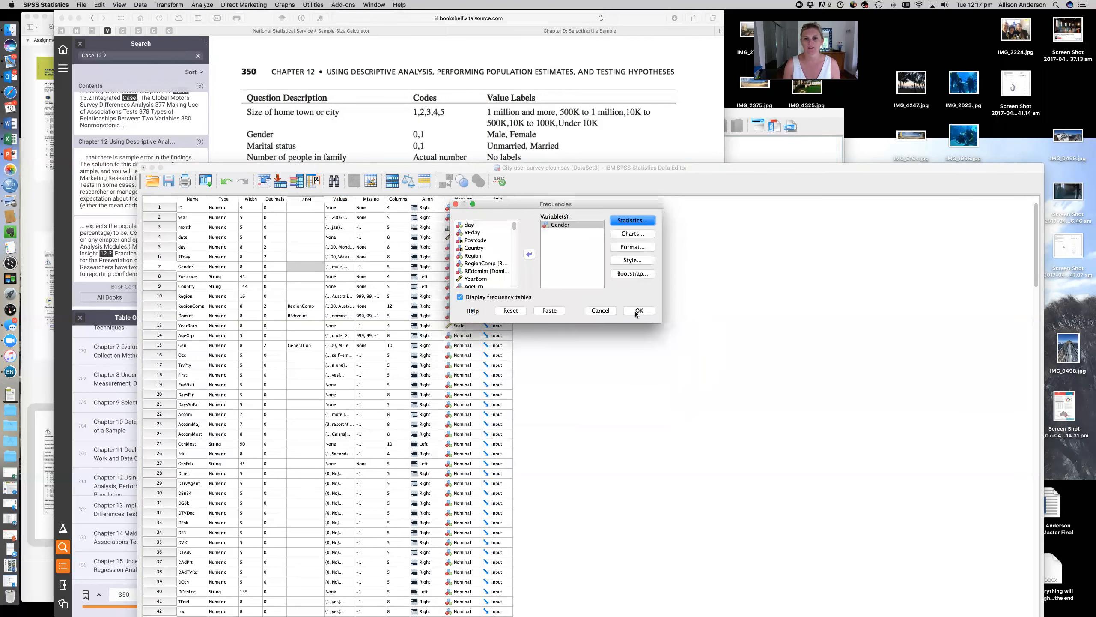
{"action": "left_click", "coordinate": [634, 310]}
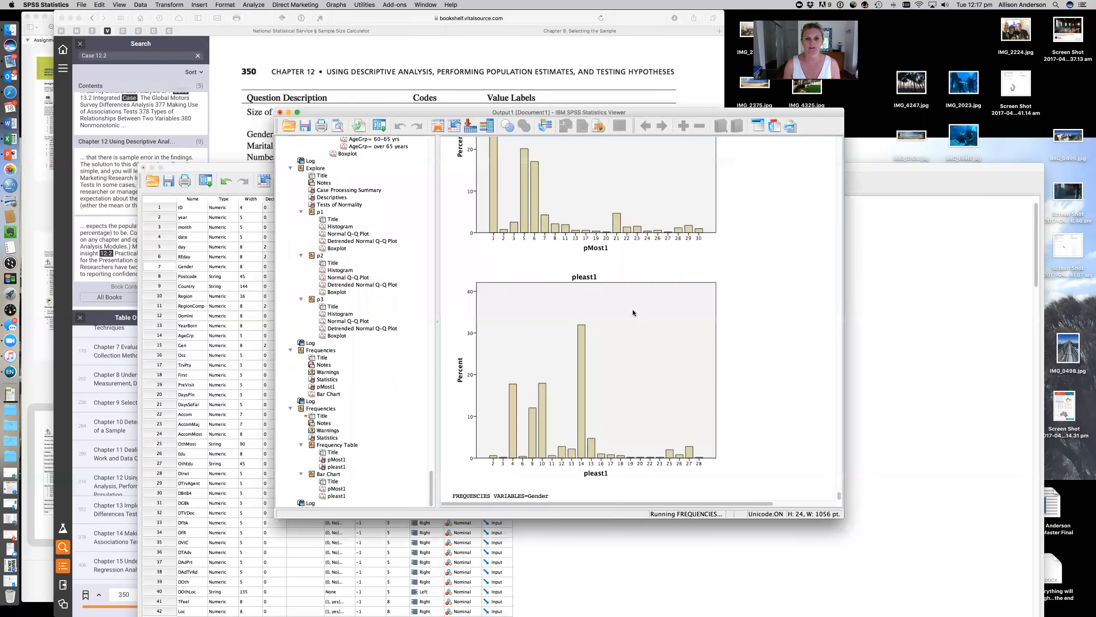
Step: Examine the Gender frequency table and pie chart in the output viewer
{"action": "left_click", "coordinate": [753, 371]}
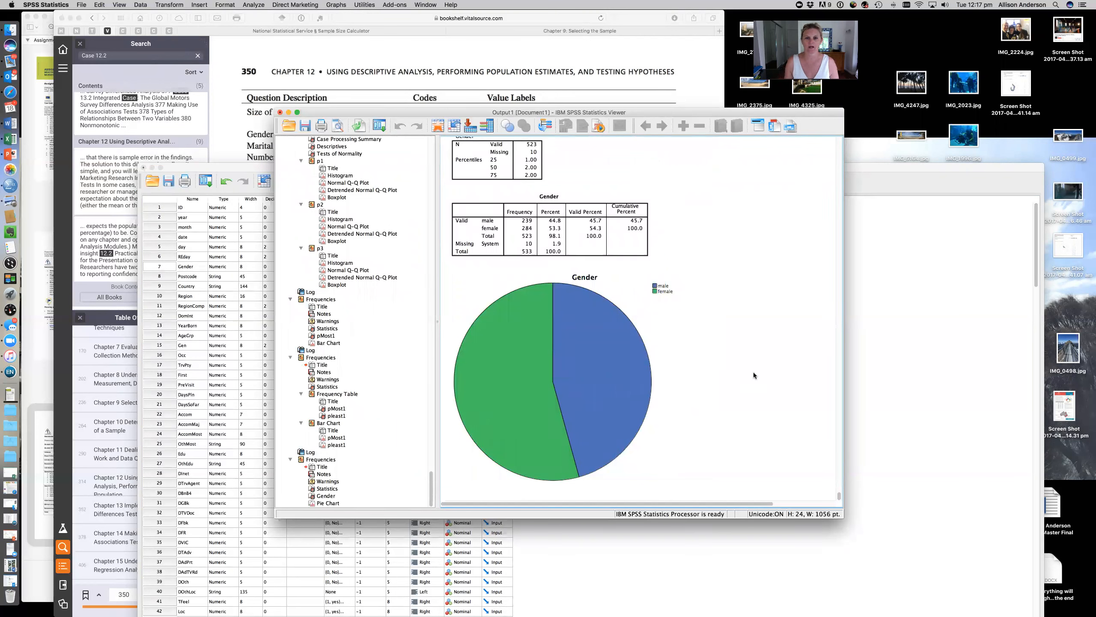
{"action": "left_click", "coordinate": [484, 228]}
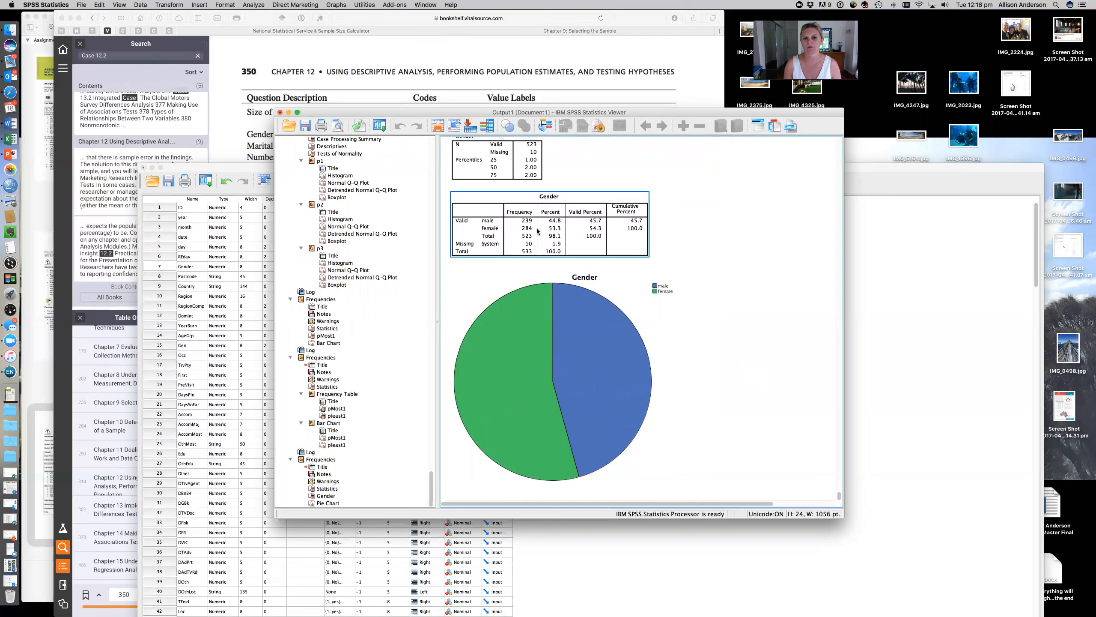
{"action": "left_click", "coordinate": [615, 345]}
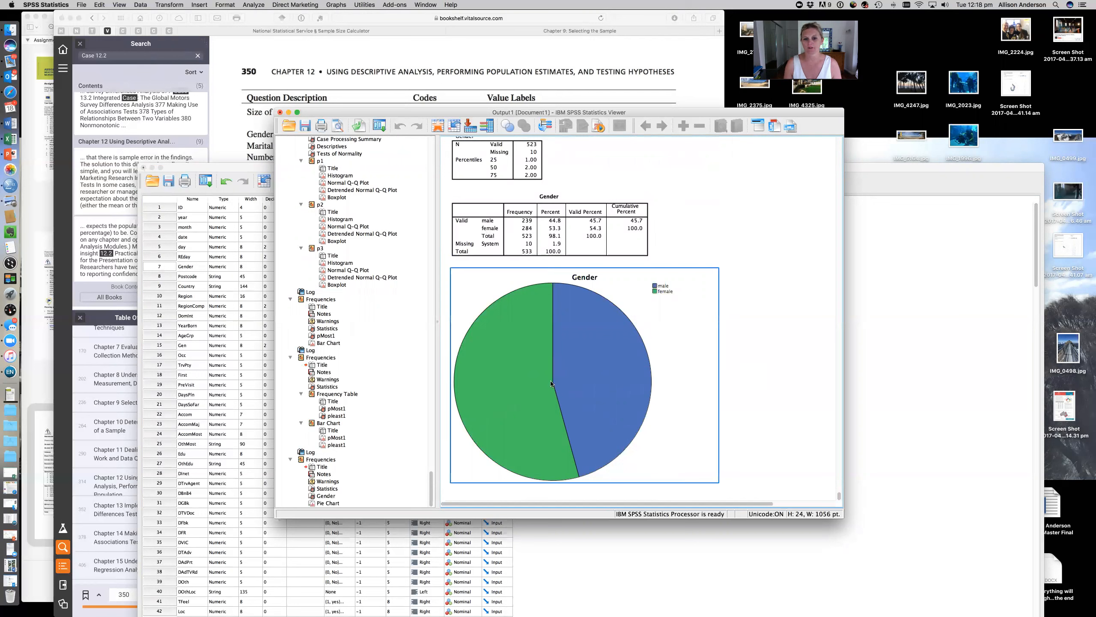
Step: Check the valid percentages in the Gender frequency table and move the output viewer window lower on the screen
{"action": "left_click", "coordinate": [553, 232]}
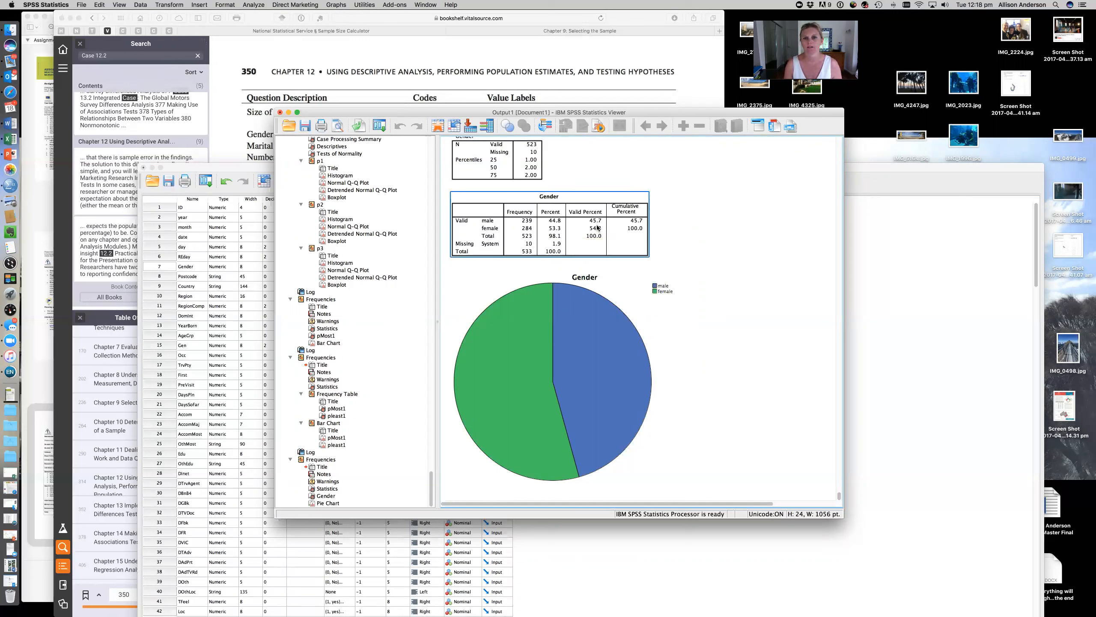
{"action": "left_click", "coordinate": [706, 382]}
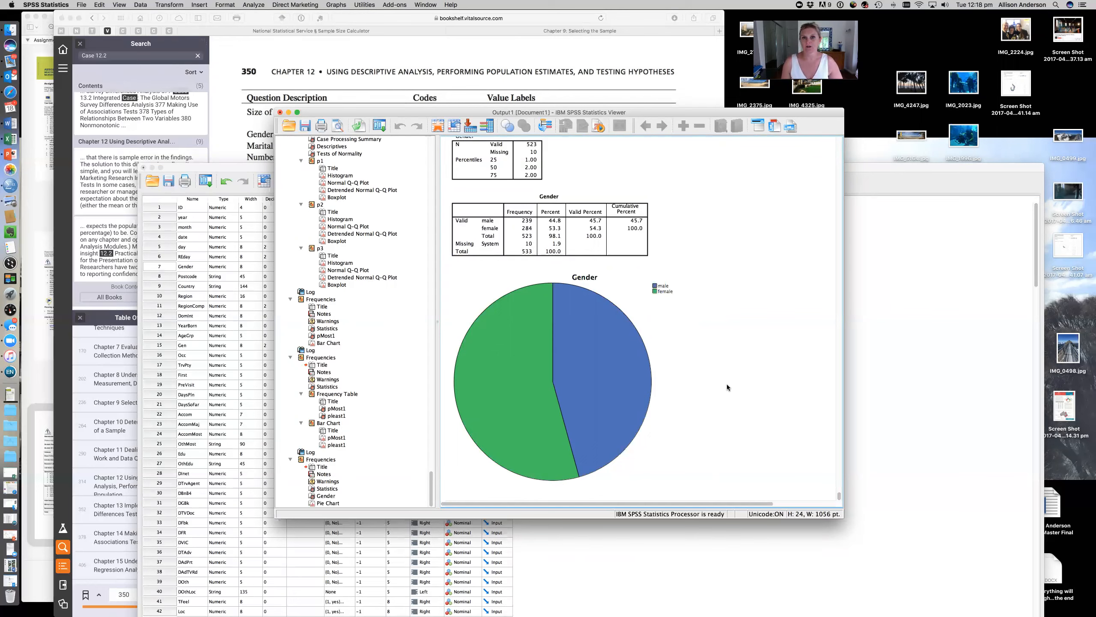
{"action": "left_click_drag", "start_coordinate": [605, 125], "coordinate": [627, 154]}
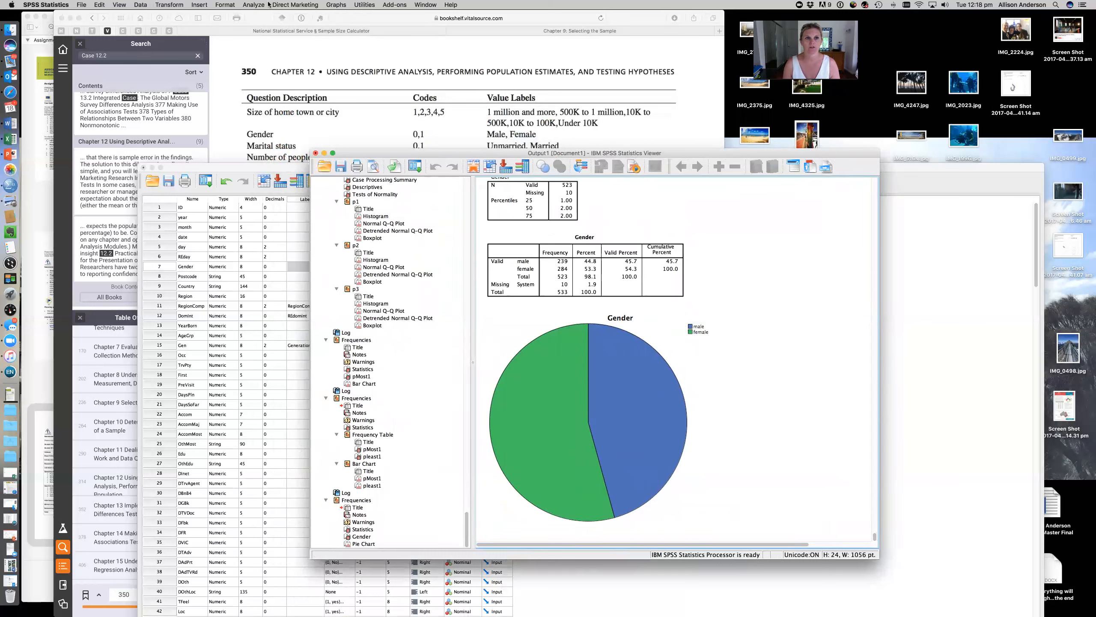
Step: Start a new Frequencies analysis and remove Gender from its variables
{"action": "left_click", "coordinate": [254, 5]}
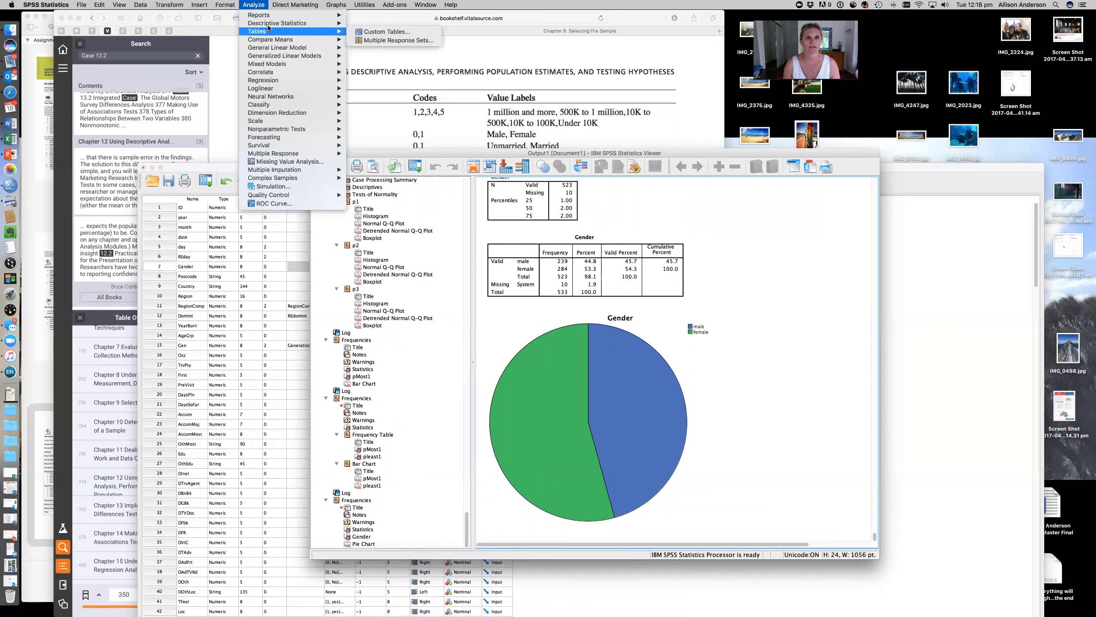
{"action": "mouse_move", "coordinate": [280, 23]}
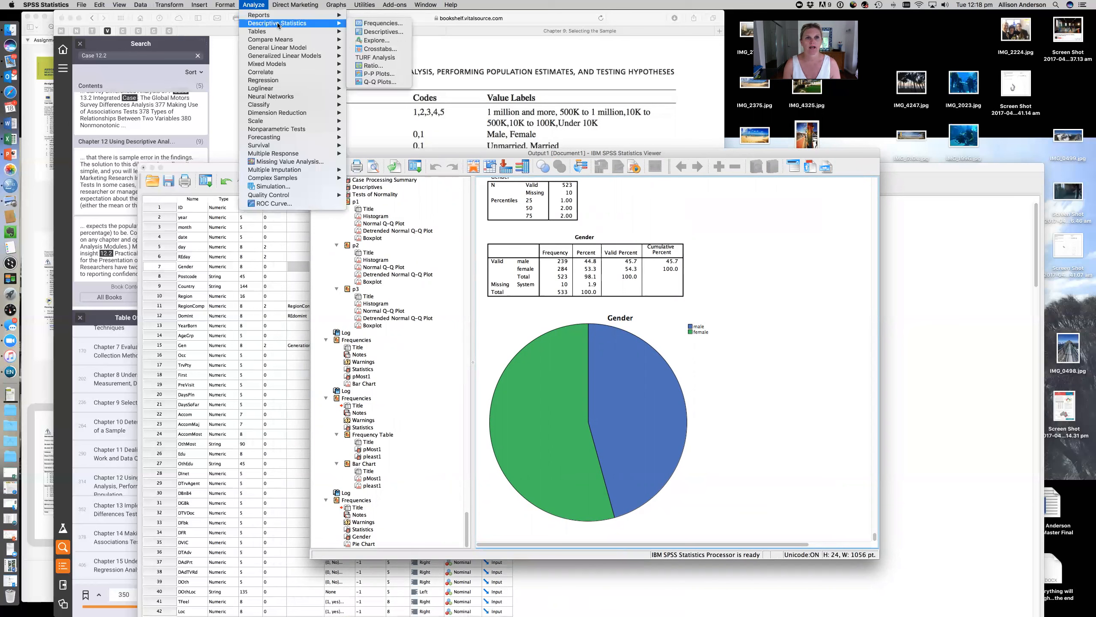
{"action": "left_click", "coordinate": [380, 24]}
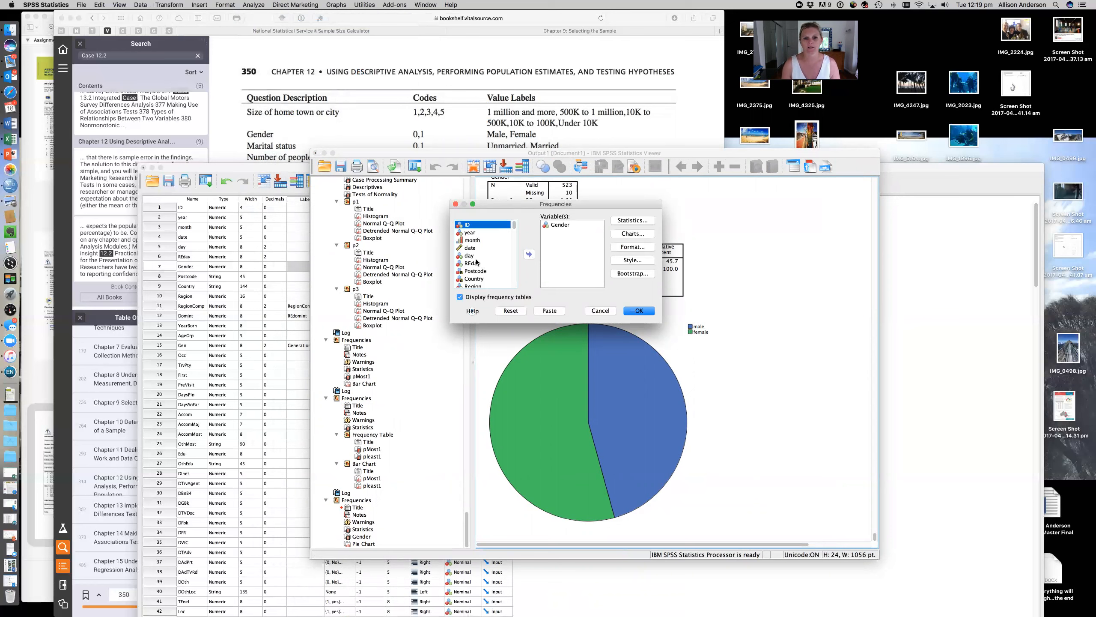
{"action": "left_click", "coordinate": [533, 258]}
{"action": "left_click", "coordinate": [553, 225]}
{"action": "left_click", "coordinate": [529, 254]}
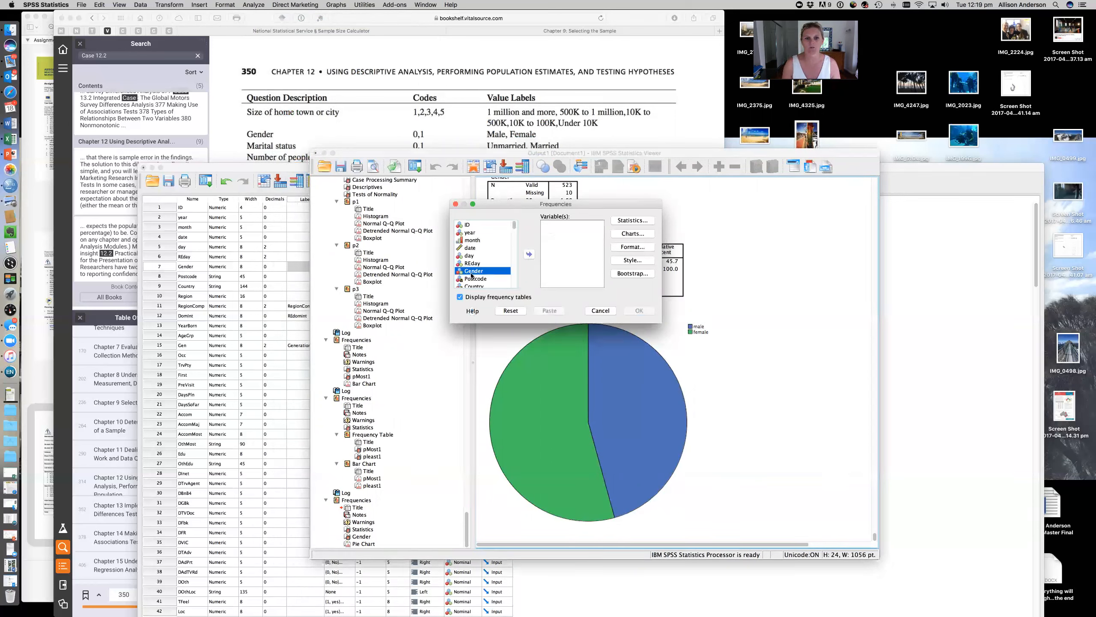
Step: Add Region and Generation to the variables of the Frequencies analysis
{"action": "scroll", "coordinate": [471, 275], "scroll_direction": "down", "scroll_amount": 2}
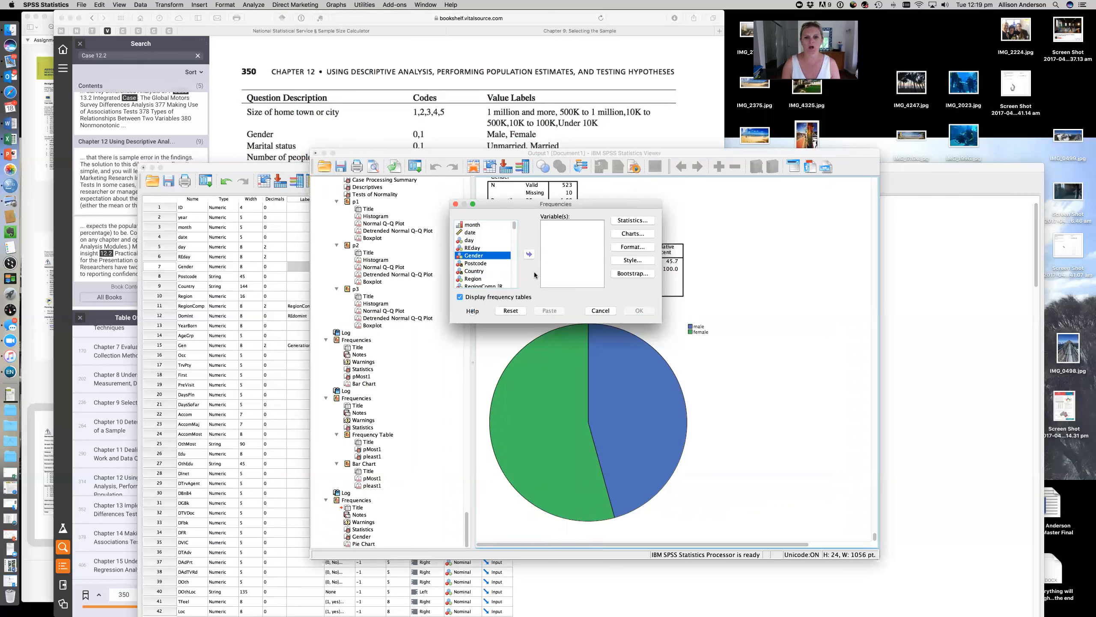
{"action": "scroll", "coordinate": [482, 275], "scroll_direction": "down", "scroll_amount": 2}
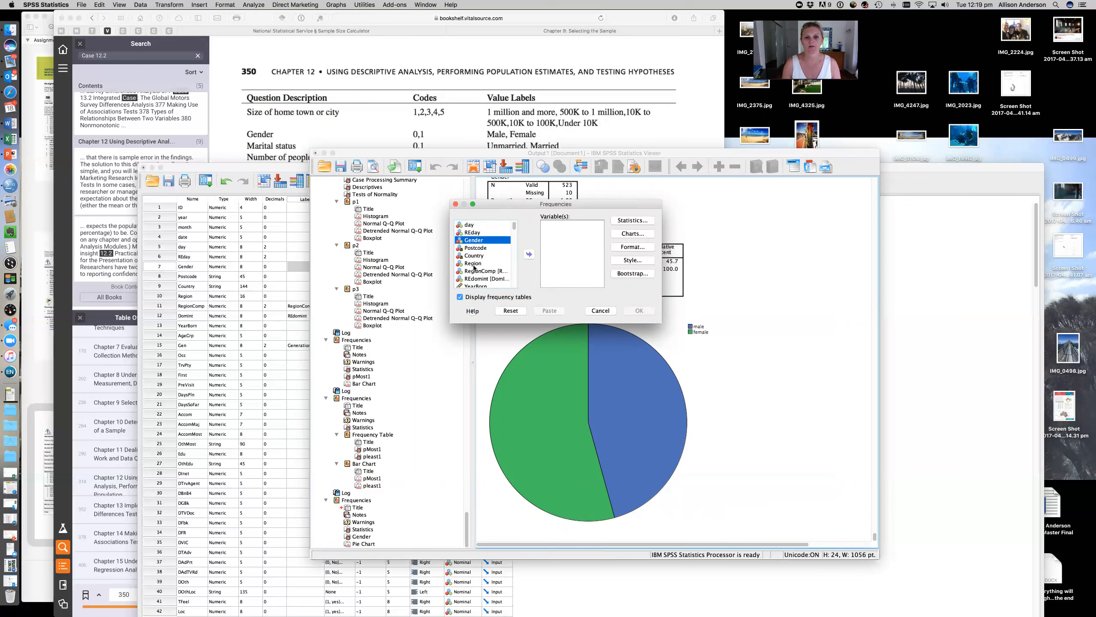
{"action": "left_click", "coordinate": [474, 263]}
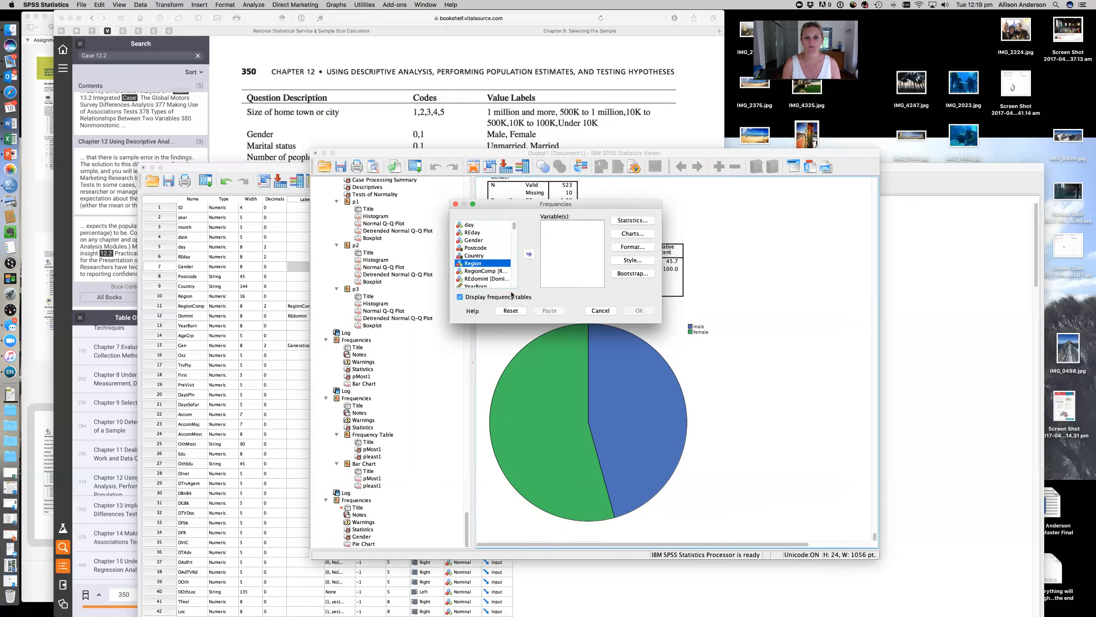
{"action": "left_click", "coordinate": [529, 254]}
{"action": "scroll", "coordinate": [494, 268], "scroll_direction": "down", "scroll_amount": 1}
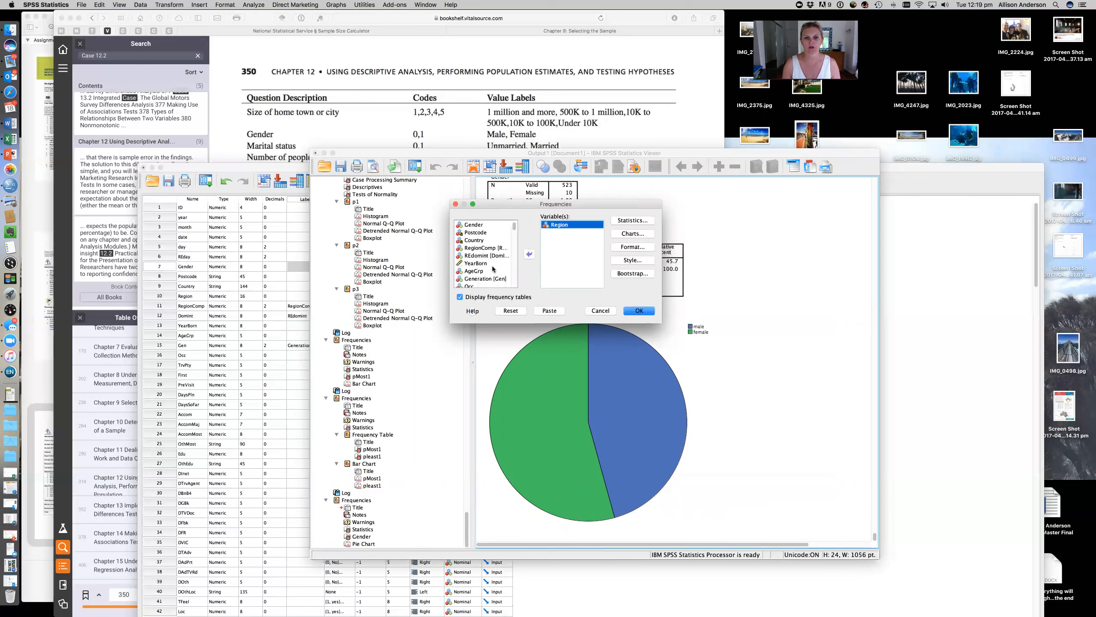
{"action": "scroll", "coordinate": [488, 266], "scroll_direction": "down", "scroll_amount": 1}
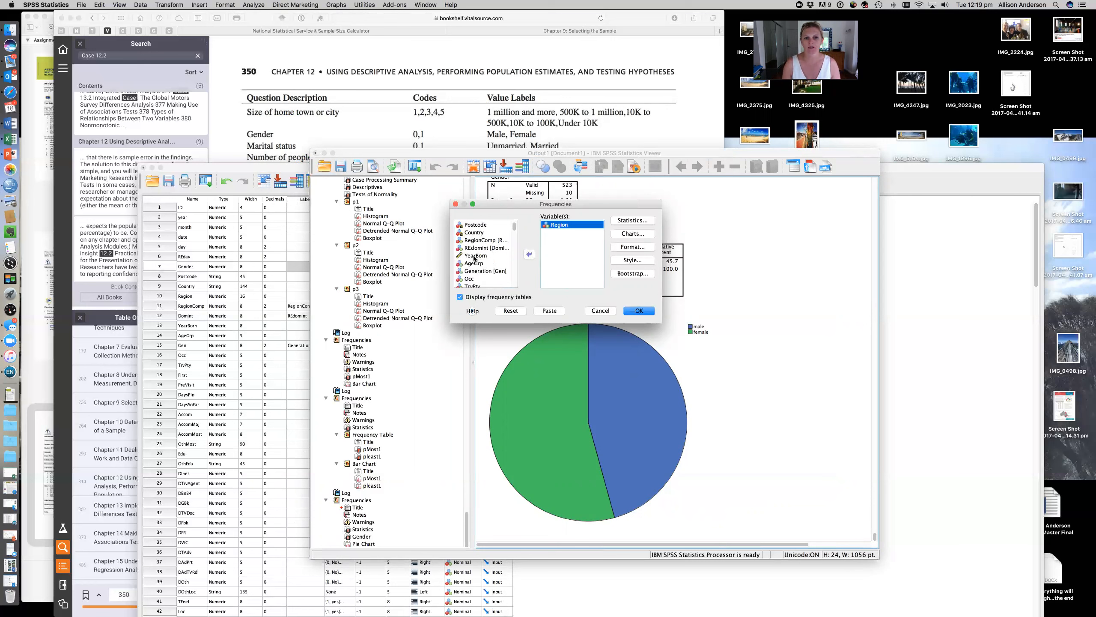
{"action": "scroll", "coordinate": [494, 266], "scroll_direction": "down", "scroll_amount": 1}
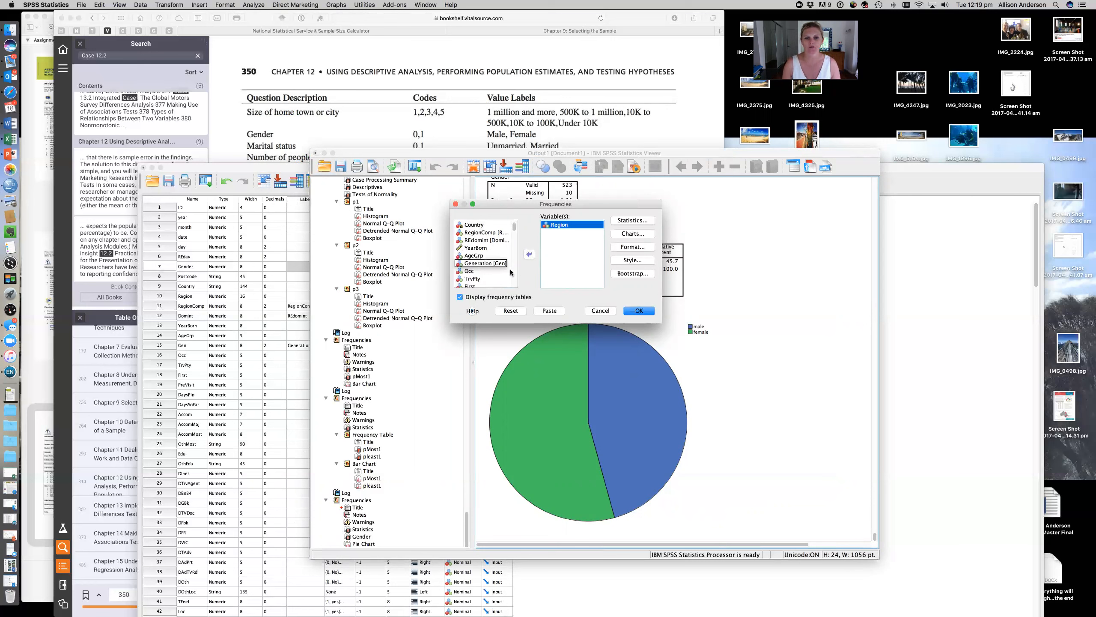
{"action": "left_click", "coordinate": [479, 263]}
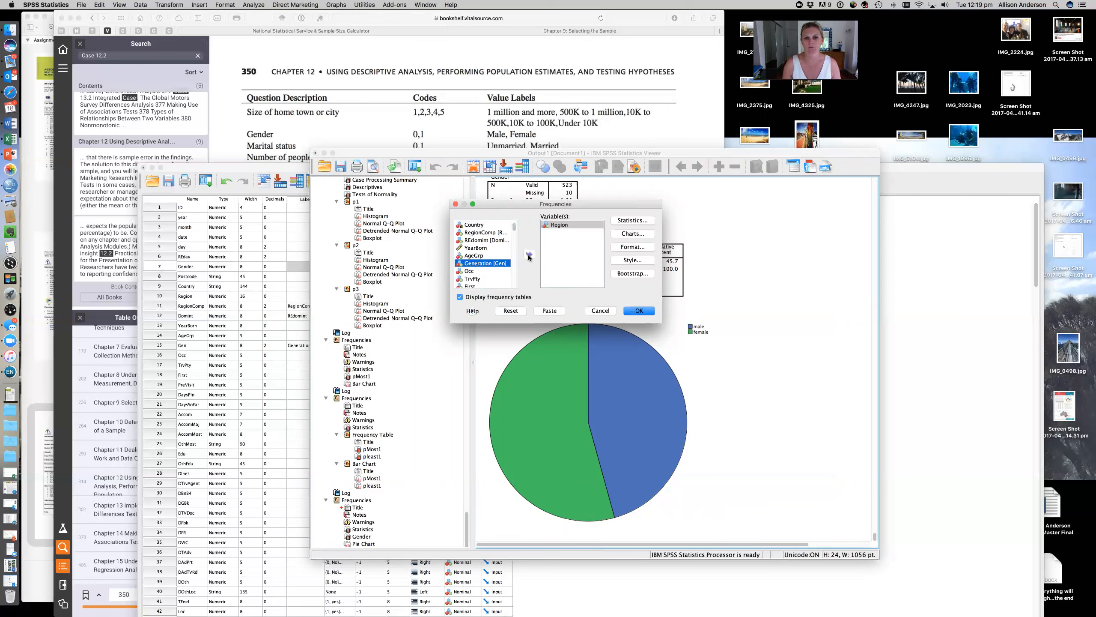
{"action": "left_click", "coordinate": [530, 256]}
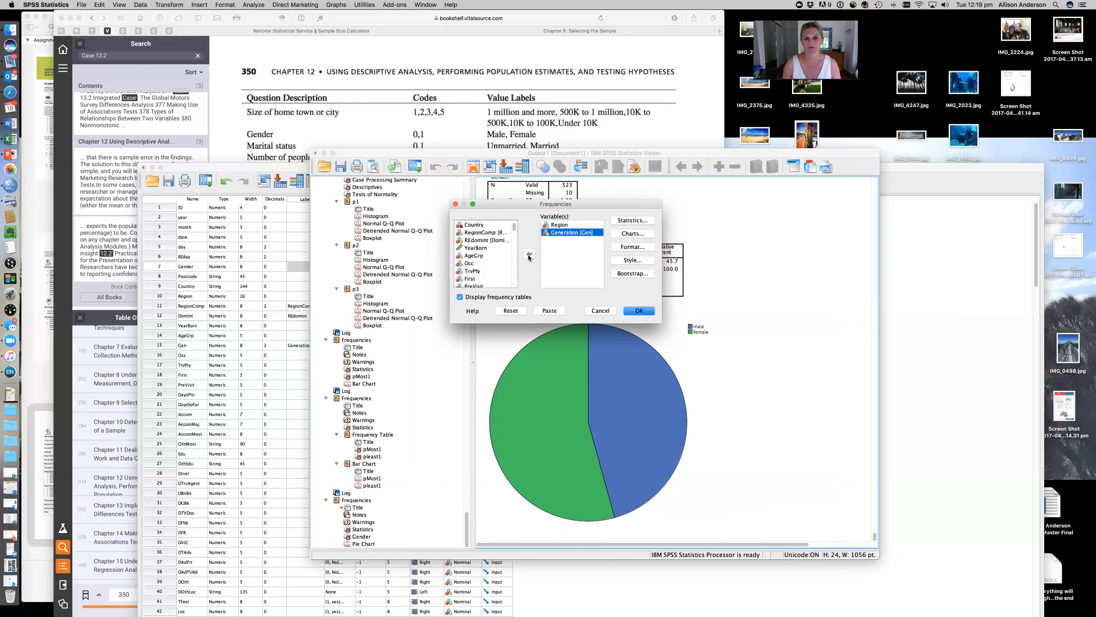
Step: Add Occ and Edu to the variables of the Frequencies analysis
{"action": "left_click", "coordinate": [478, 264]}
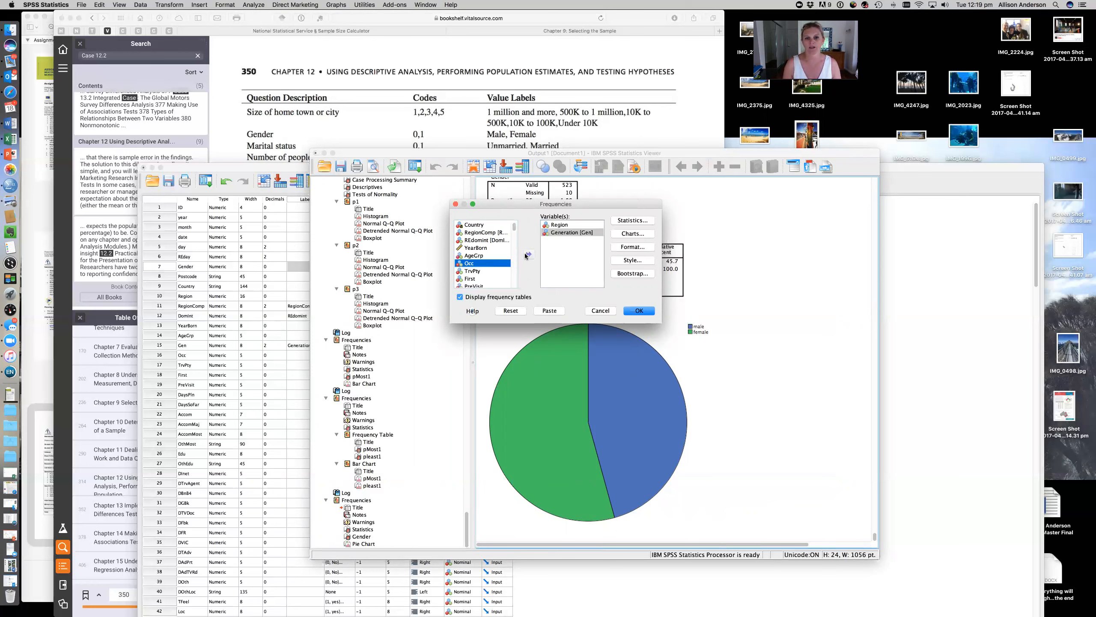
{"action": "left_click", "coordinate": [527, 255]}
{"action": "scroll", "coordinate": [485, 271], "scroll_direction": "down", "scroll_amount": 1}
{"action": "scroll", "coordinate": [485, 271], "scroll_direction": "down", "scroll_amount": 2}
{"action": "scroll", "coordinate": [475, 279], "scroll_direction": "down", "scroll_amount": 5}
{"action": "left_click", "coordinate": [471, 271]}
{"action": "left_click", "coordinate": [529, 255]}
{"action": "scroll", "coordinate": [505, 263], "scroll_direction": "up", "scroll_amount": 14}
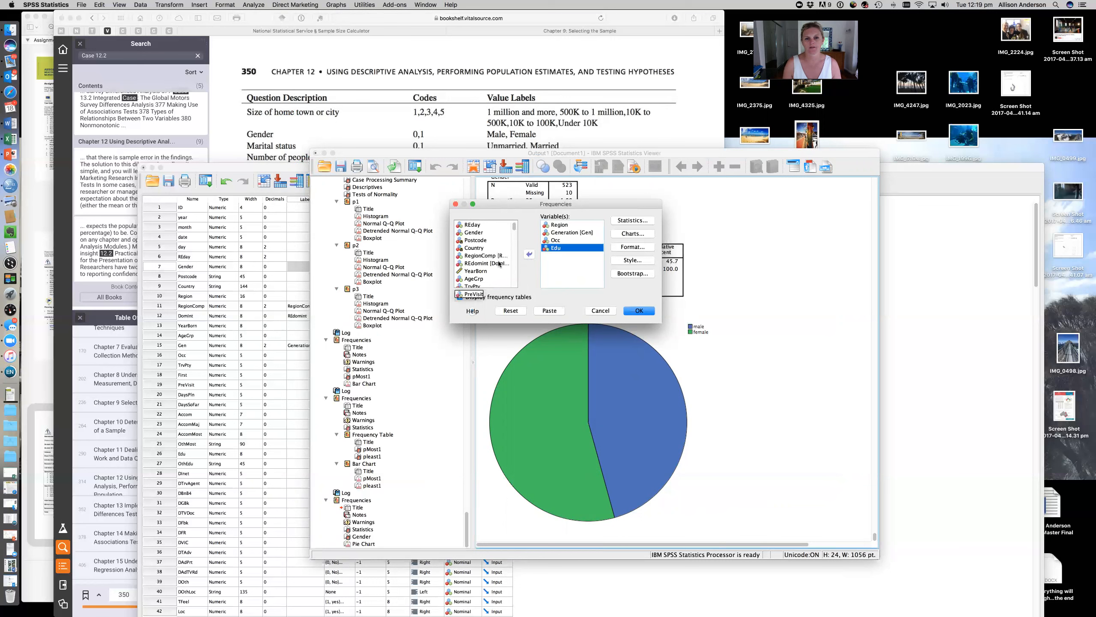
{"action": "scroll", "coordinate": [499, 264], "scroll_direction": "up", "scroll_amount": 2}
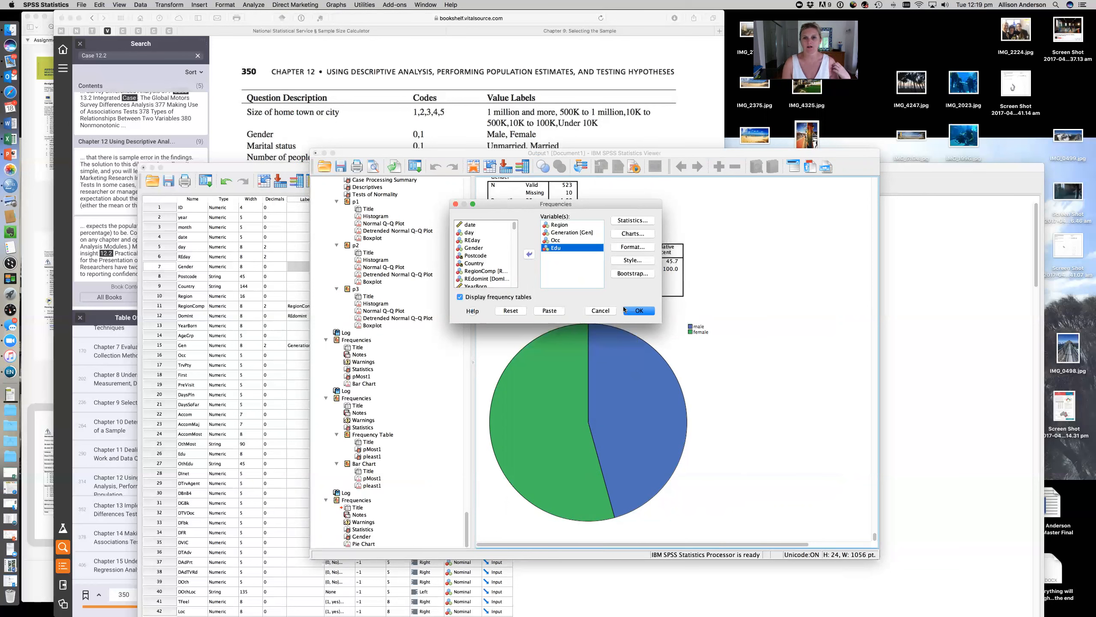
Step: Set the chart type of the frequencies to bar charts with percentages as chart values
{"action": "left_click", "coordinate": [638, 235]}
{"action": "left_click", "coordinate": [501, 288]}
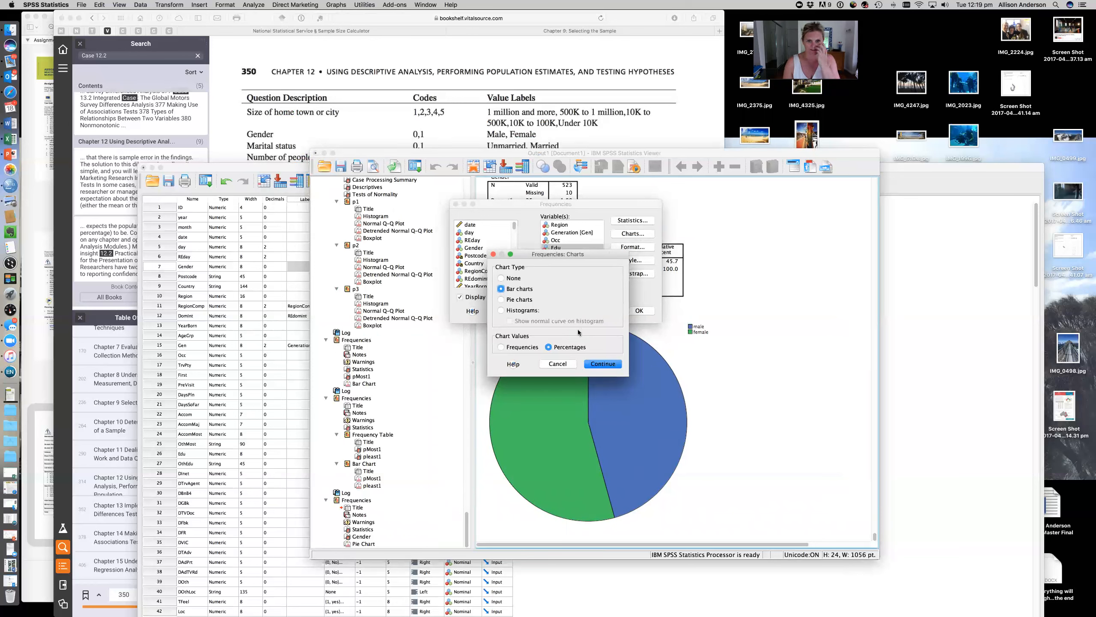
{"action": "left_click", "coordinate": [603, 365]}
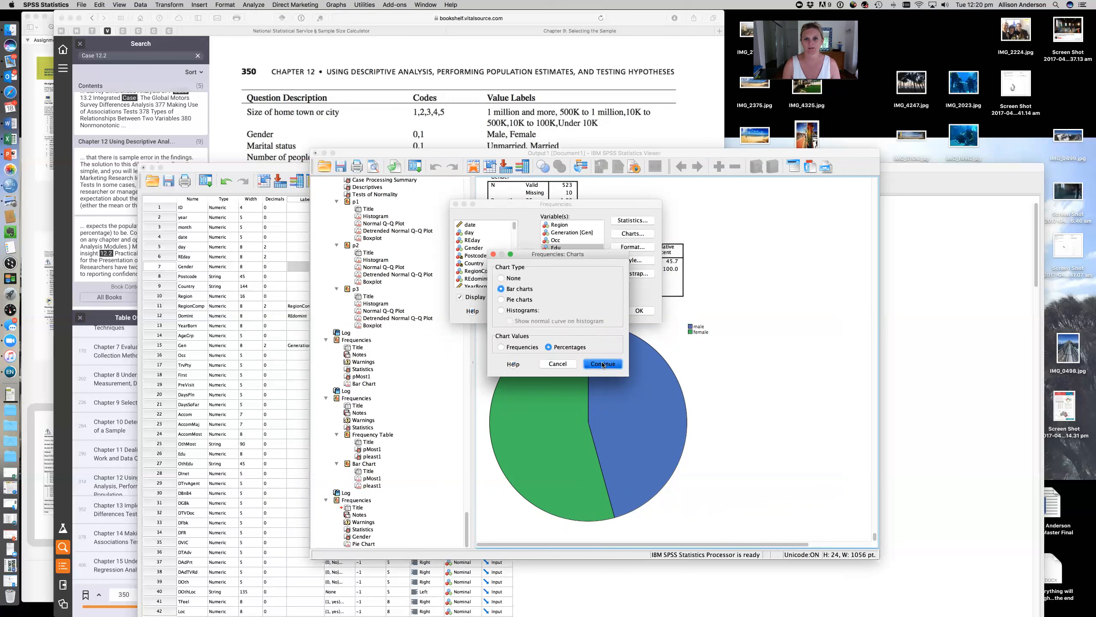
Step: Review the Frequencies statistics, keep only Quartiles, and run the analysis for Region, Generation, Occ and Edu
{"action": "left_click", "coordinate": [644, 220]}
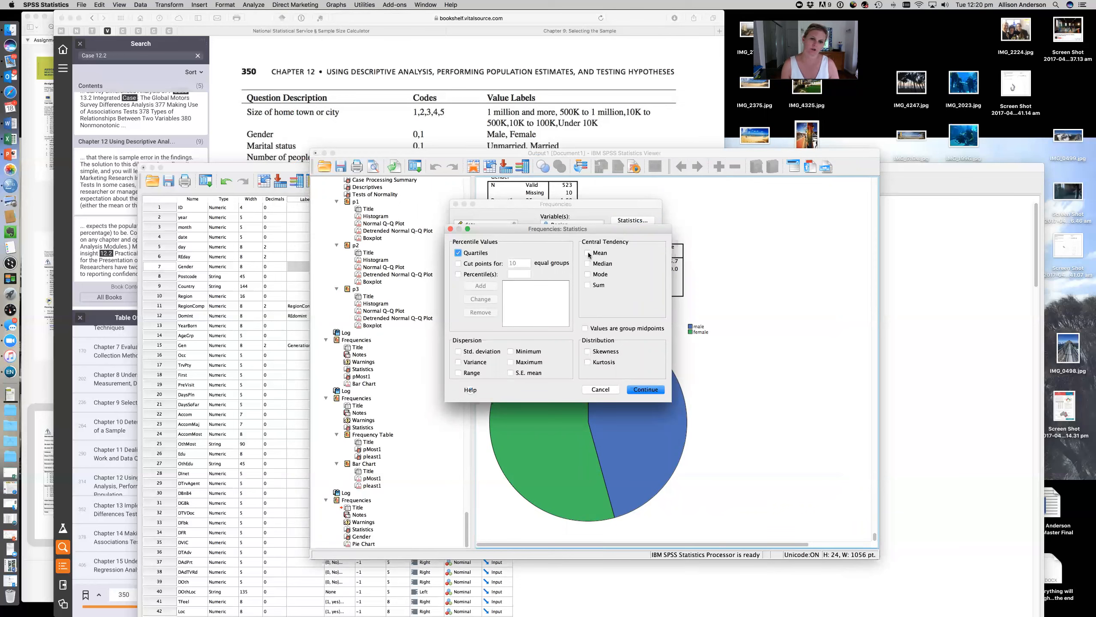
{"action": "left_click_drag", "start_coordinate": [557, 228], "coordinate": [665, 285]}
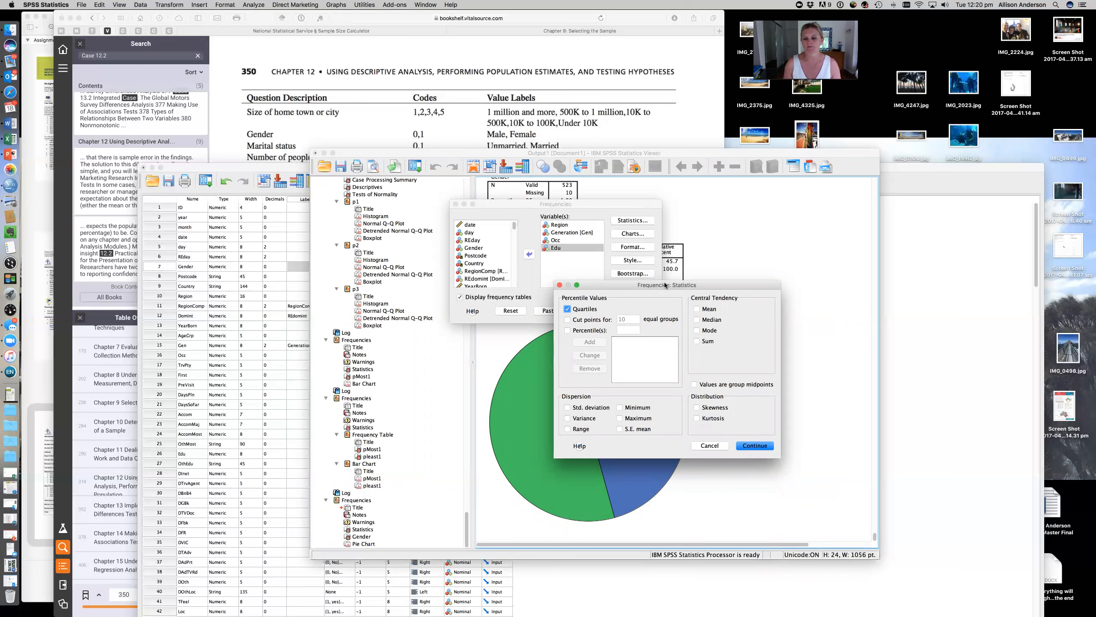
{"action": "left_click", "coordinate": [750, 446]}
{"action": "left_click", "coordinate": [641, 310]}
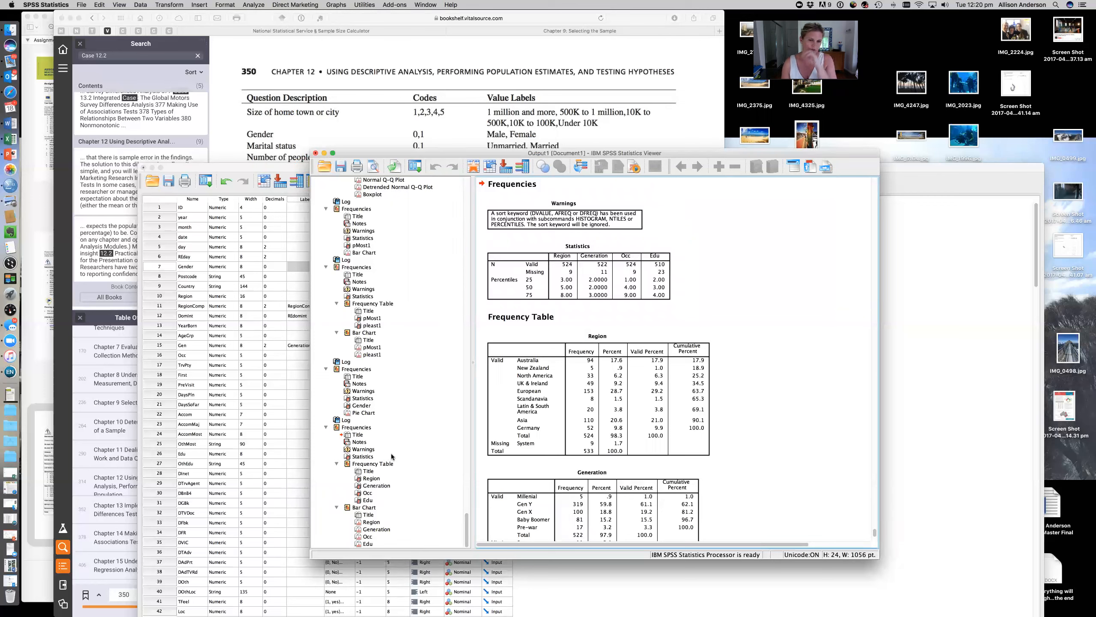
Step: Look through the output outline and display the bar charts of the latest Frequencies analysis
{"action": "scroll", "coordinate": [394, 449], "scroll_direction": "up", "scroll_amount": 15}
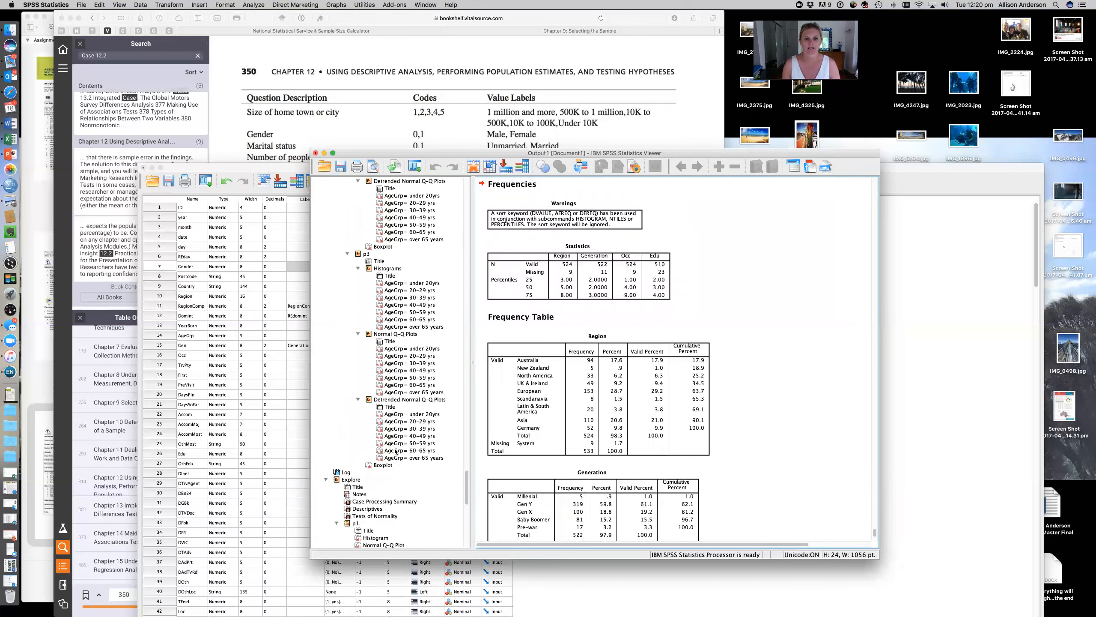
{"action": "scroll", "coordinate": [394, 449], "scroll_direction": "up", "scroll_amount": 15}
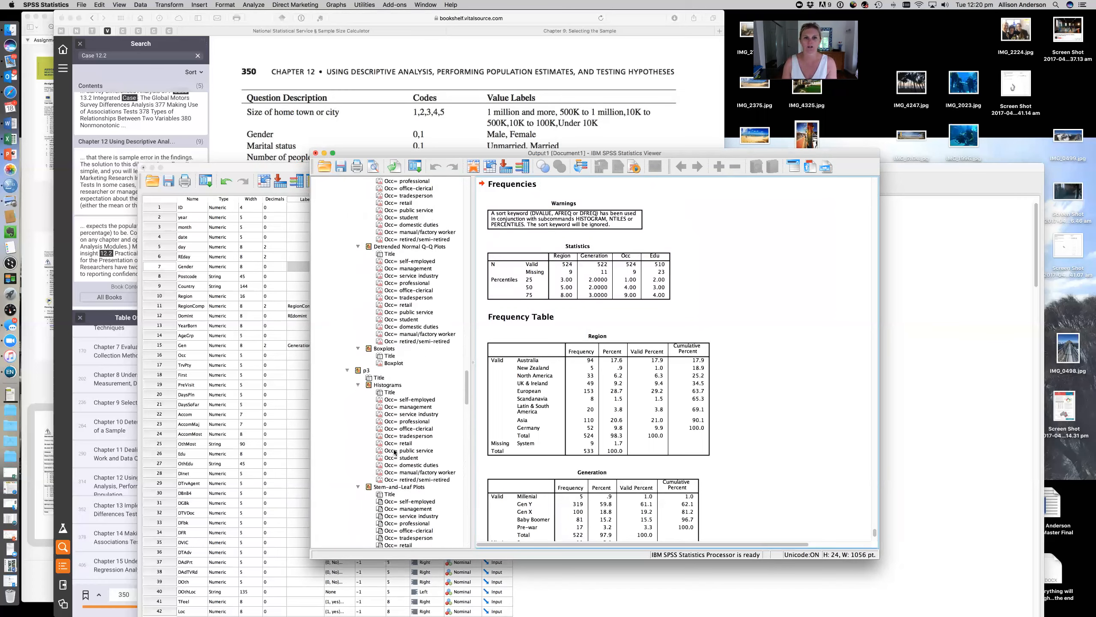
{"action": "scroll", "coordinate": [394, 449], "scroll_direction": "down", "scroll_amount": 10}
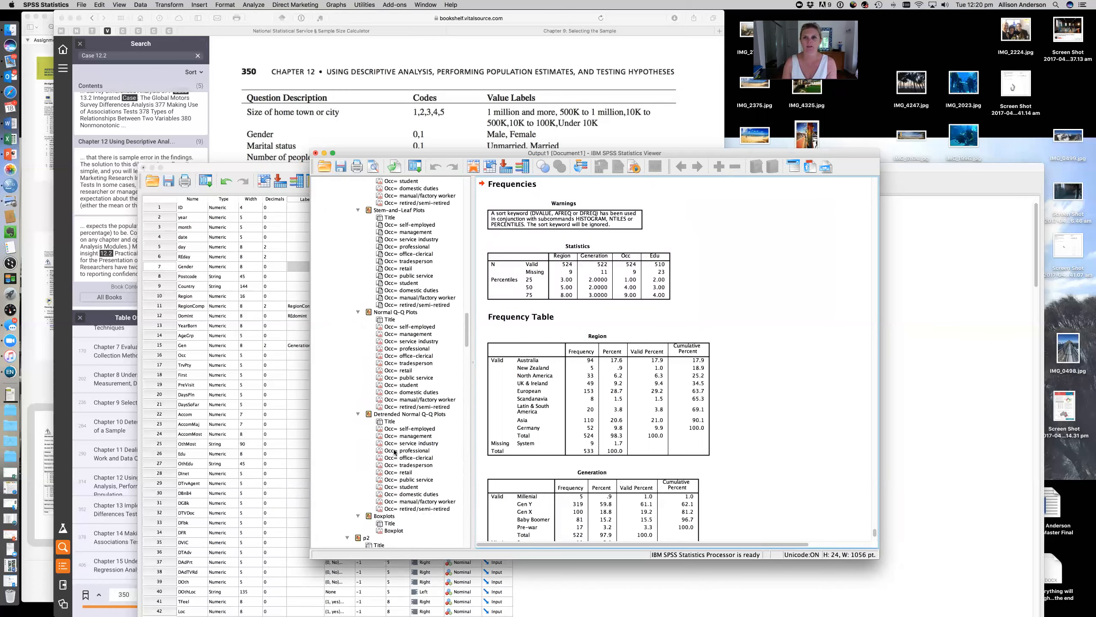
{"action": "scroll", "coordinate": [394, 449], "scroll_direction": "down", "scroll_amount": 15}
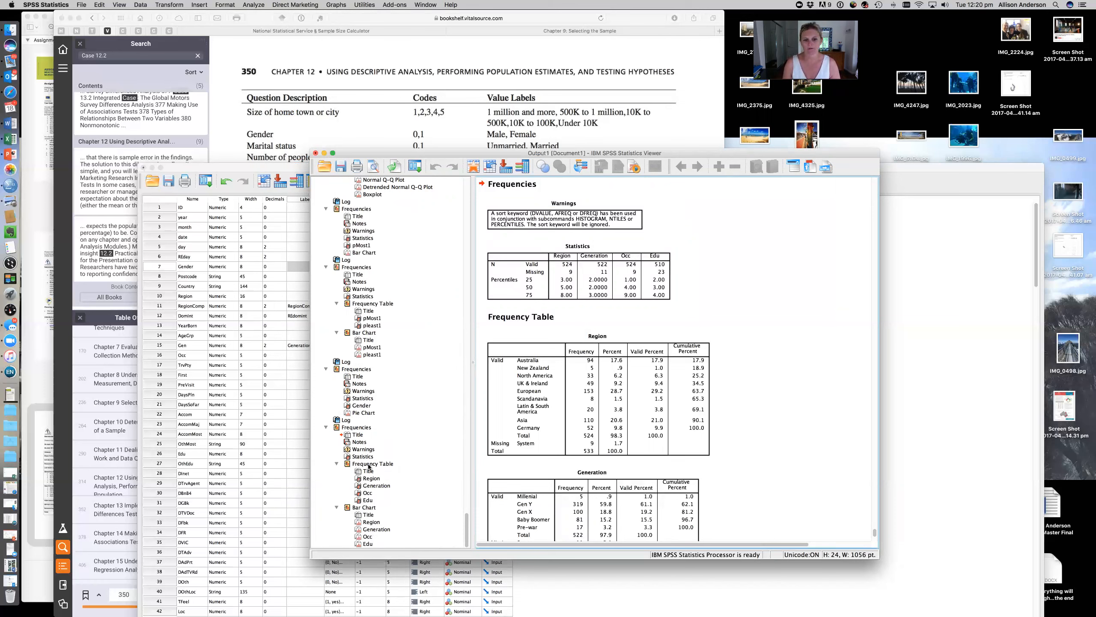
{"action": "left_click", "coordinate": [362, 508]}
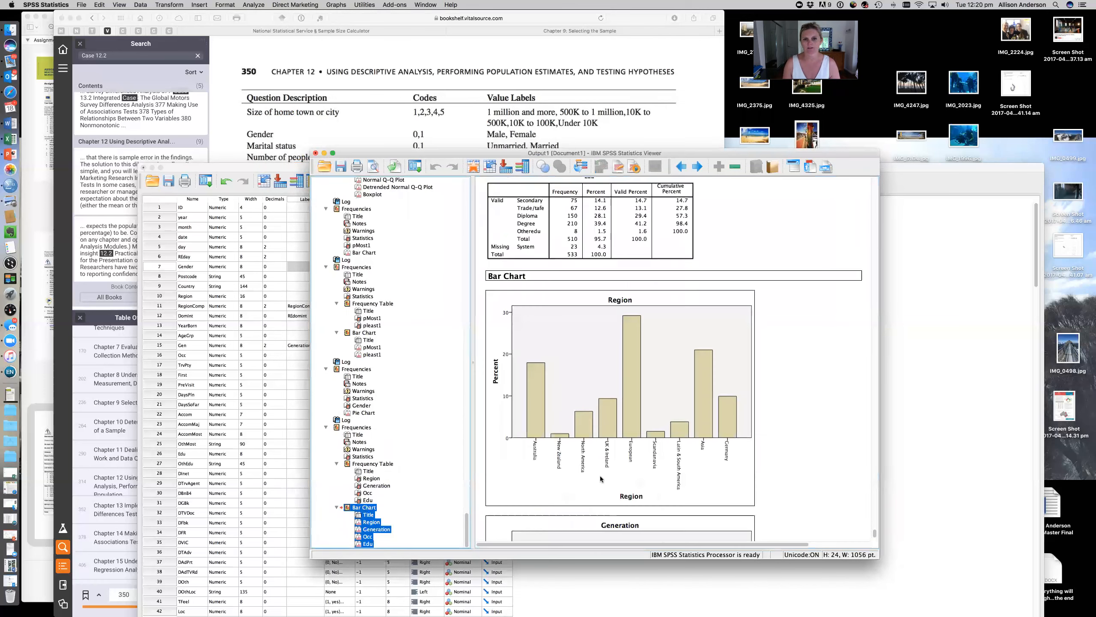
Step: Examine the Region, Generation, Occ and Edu frequency tables in the output of the latest Frequencies analysis
{"action": "left_click", "coordinate": [367, 463]}
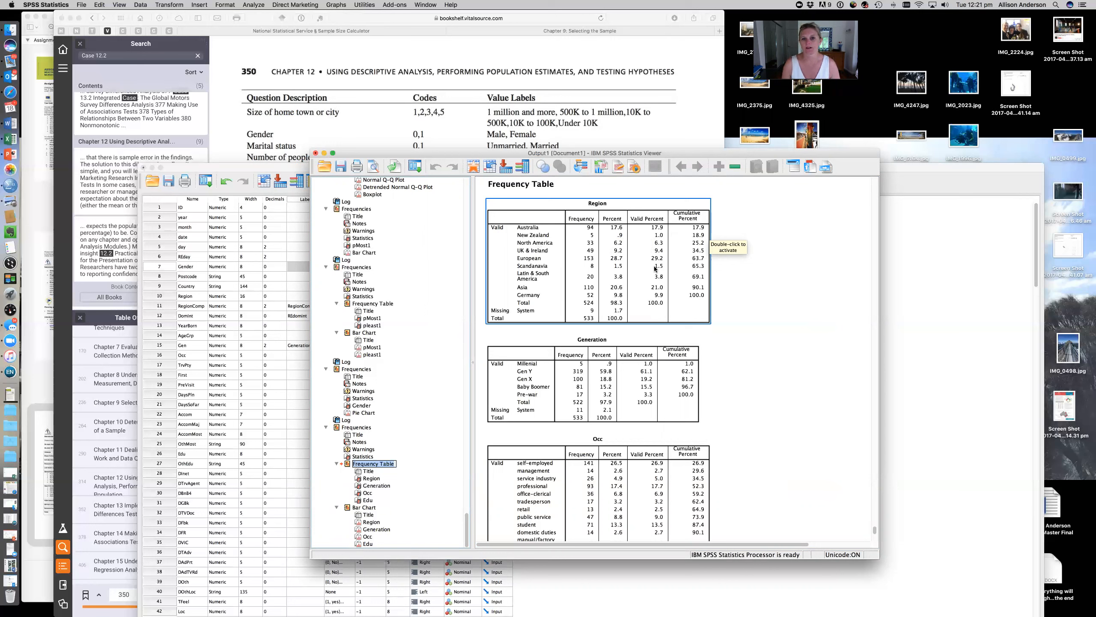
{"action": "left_click", "coordinate": [651, 389]}
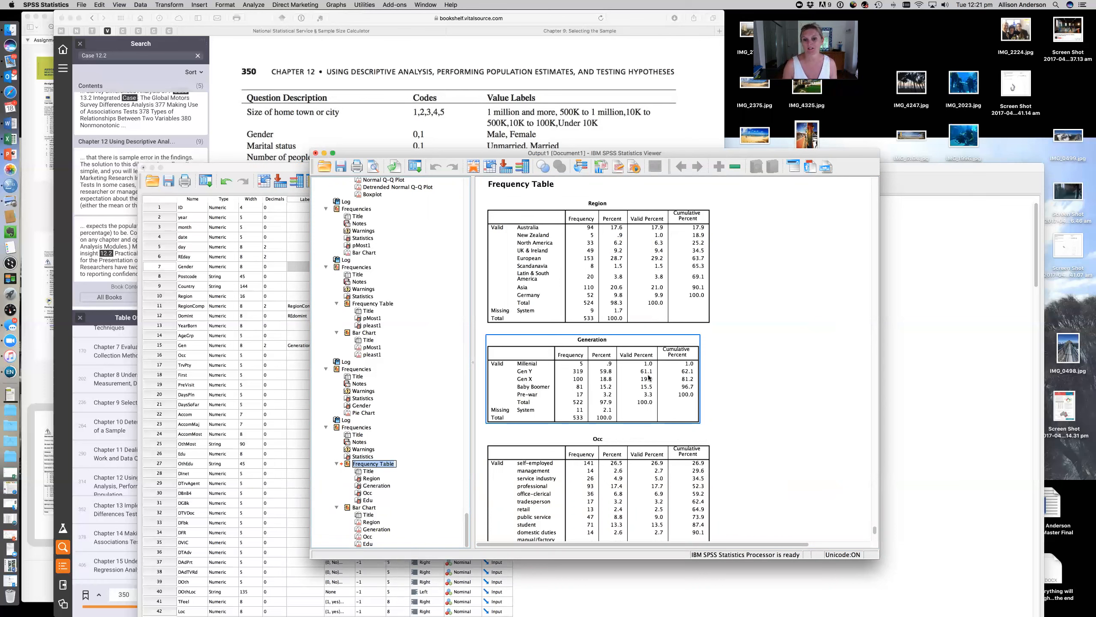
{"action": "scroll", "coordinate": [650, 376], "scroll_direction": "down", "scroll_amount": 5}
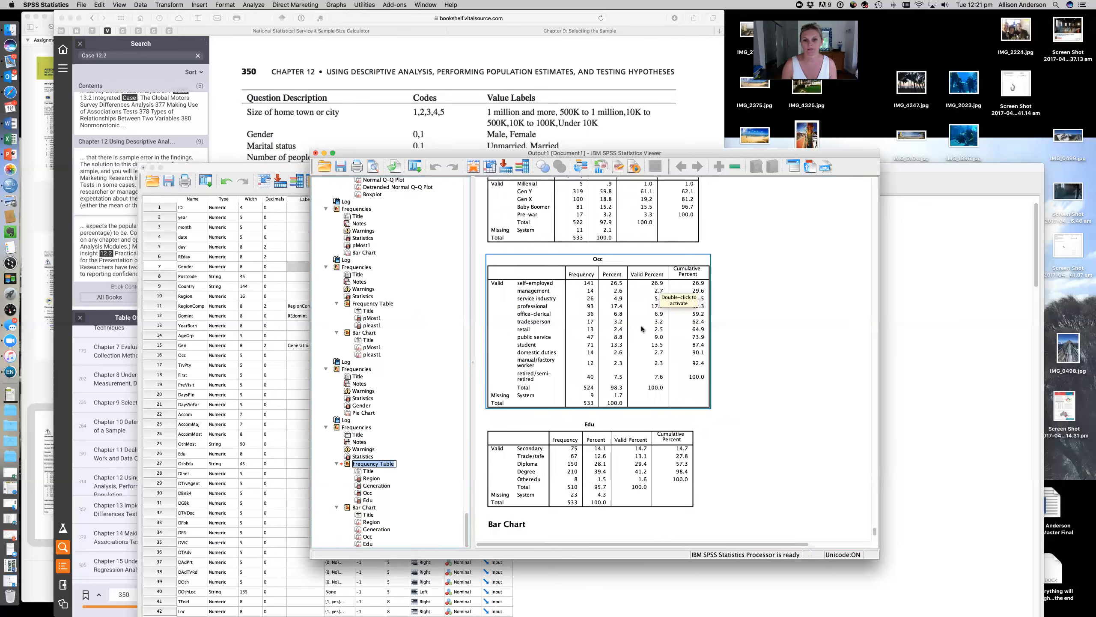
{"action": "scroll", "coordinate": [641, 327], "scroll_direction": "down", "scroll_amount": 3}
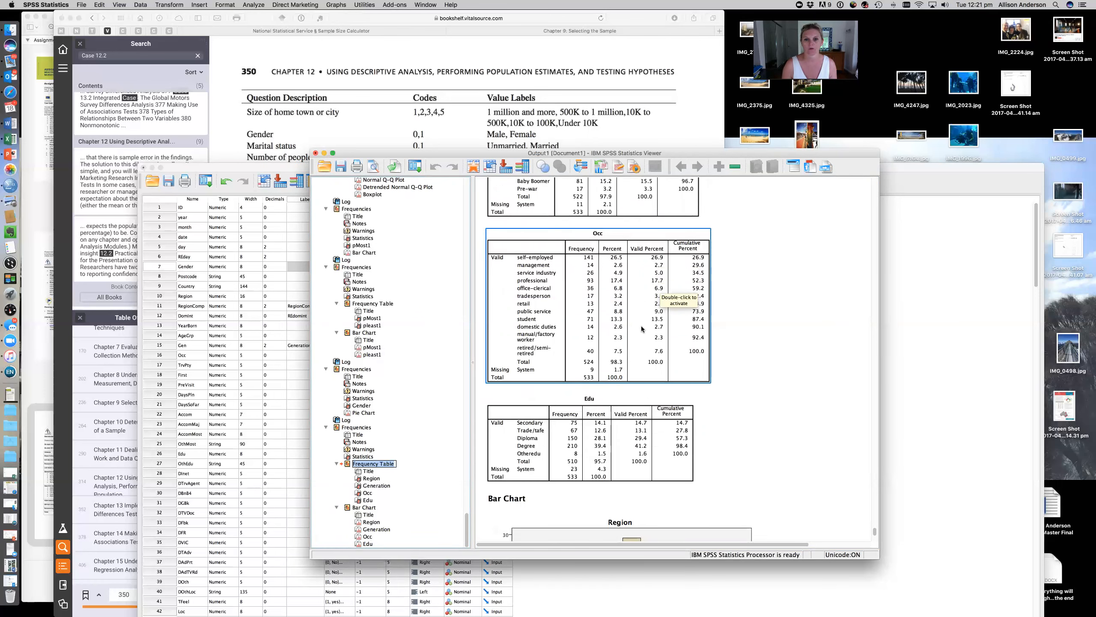
{"action": "scroll", "coordinate": [641, 326], "scroll_direction": "down", "scroll_amount": 2}
{"action": "left_click", "coordinate": [741, 499]}
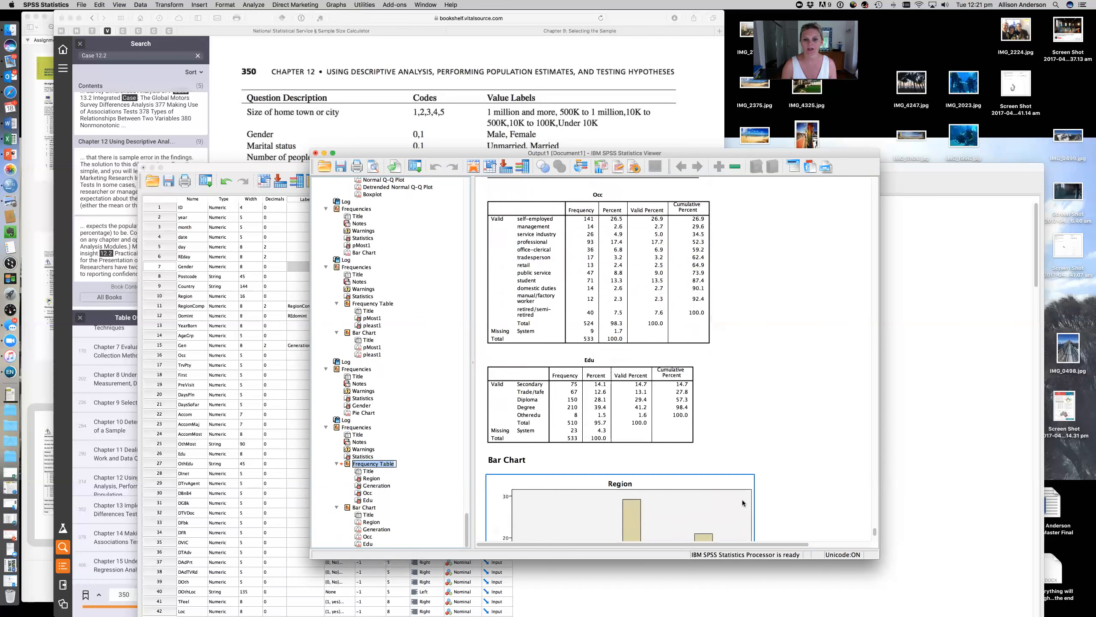
{"action": "scroll", "coordinate": [731, 439], "scroll_direction": "down", "scroll_amount": 2}
{"action": "left_click", "coordinate": [486, 331]}
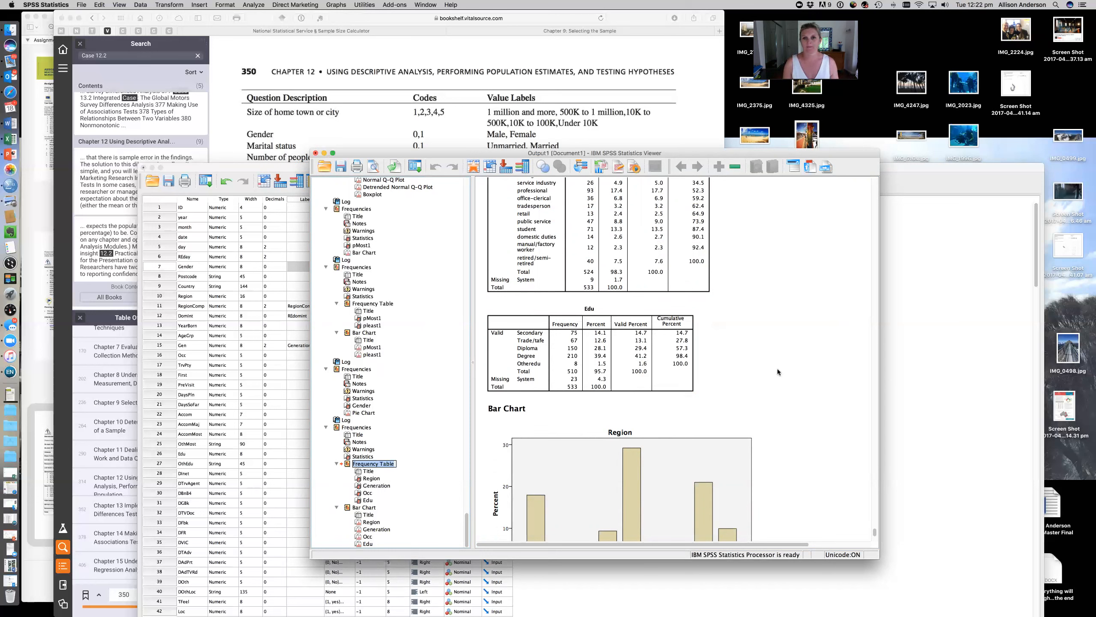
{"action": "scroll", "coordinate": [778, 368], "scroll_direction": "up", "scroll_amount": 10}
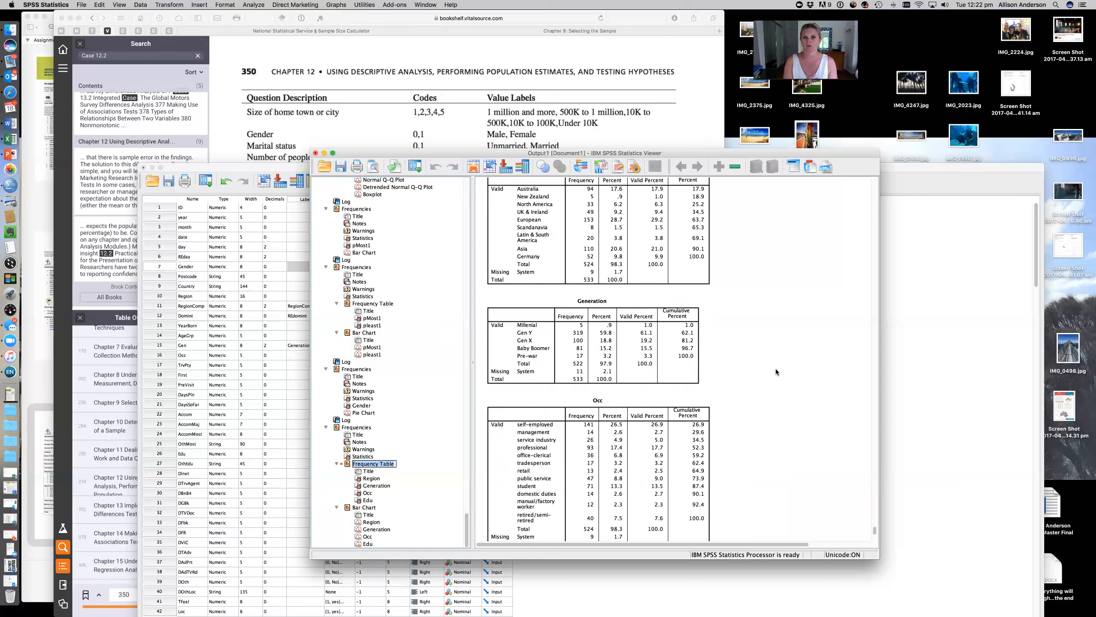
Step: Copy the Region bar chart from the SPSS output, switch to Word and create a new blank document
{"action": "scroll", "coordinate": [775, 368], "scroll_direction": "down", "scroll_amount": 10}
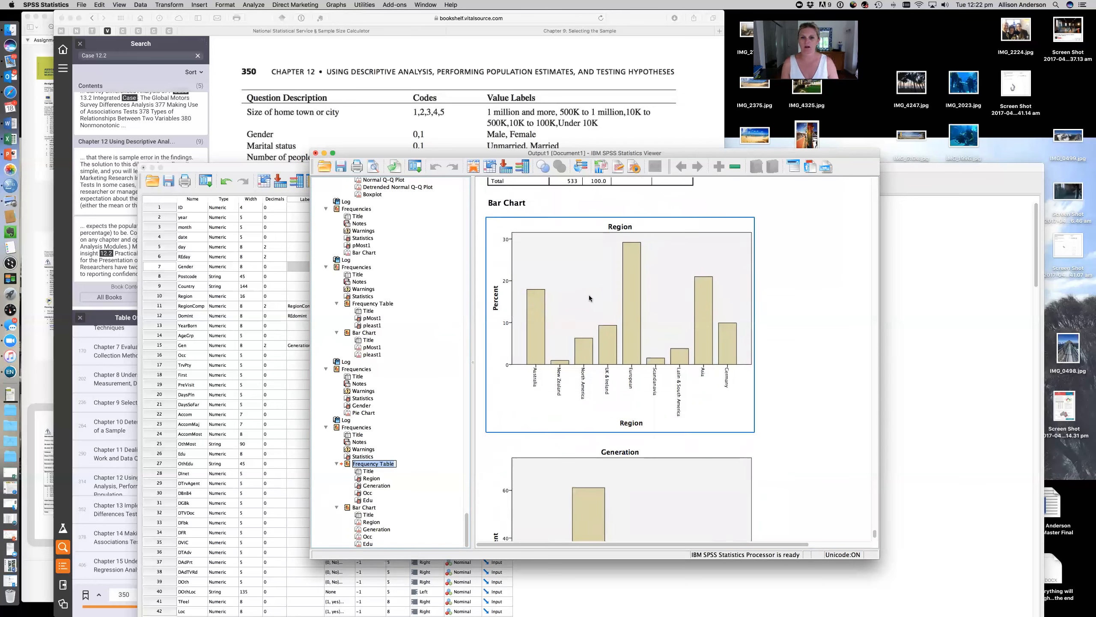
{"action": "right_click", "coordinate": [589, 298]}
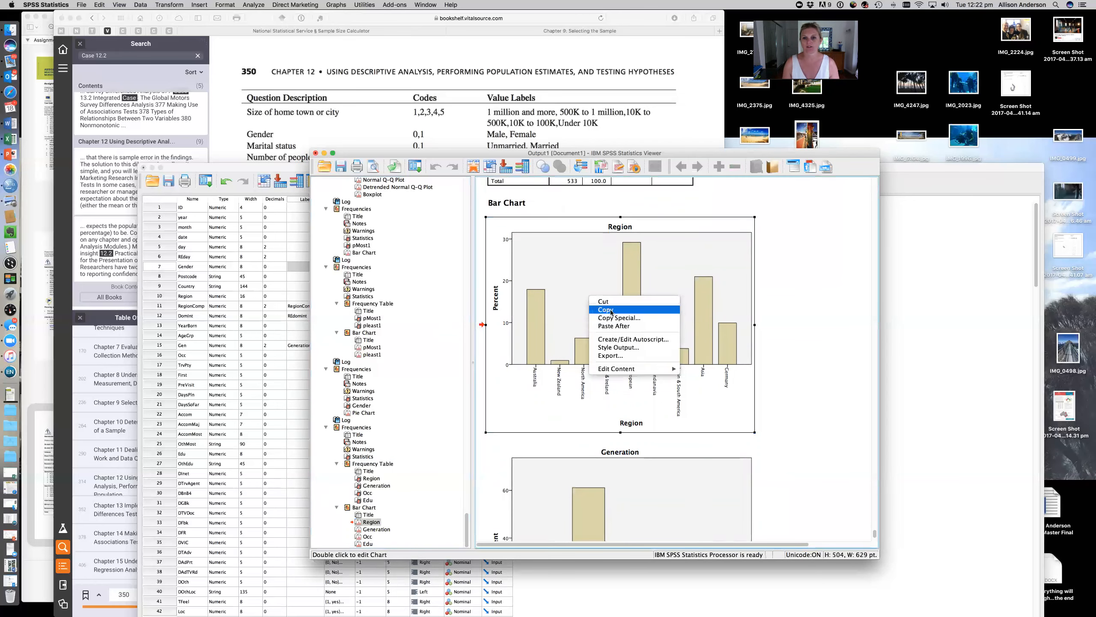
{"action": "left_click", "coordinate": [611, 310]}
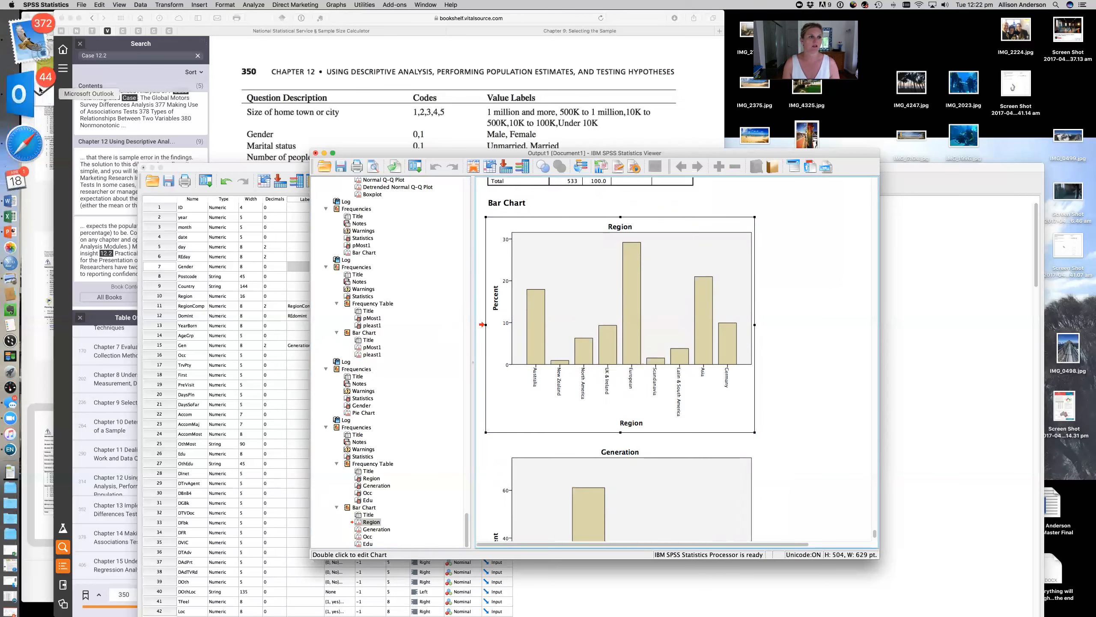
{"action": "left_click", "coordinate": [53, 122]}
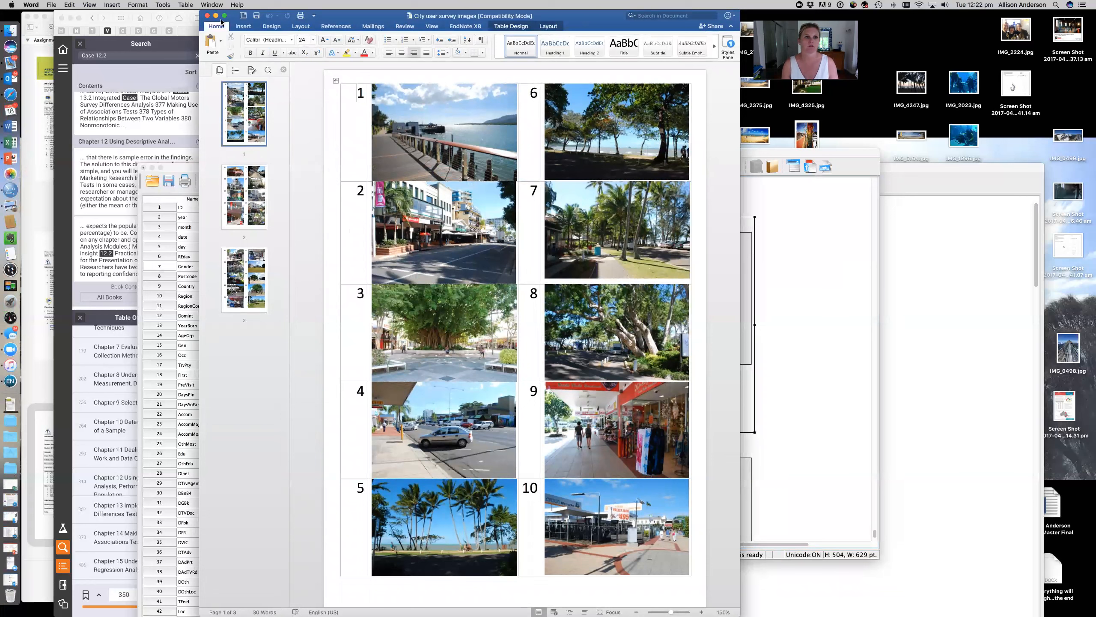
{"action": "left_click", "coordinate": [50, 4]}
{"action": "left_click", "coordinate": [67, 17]}
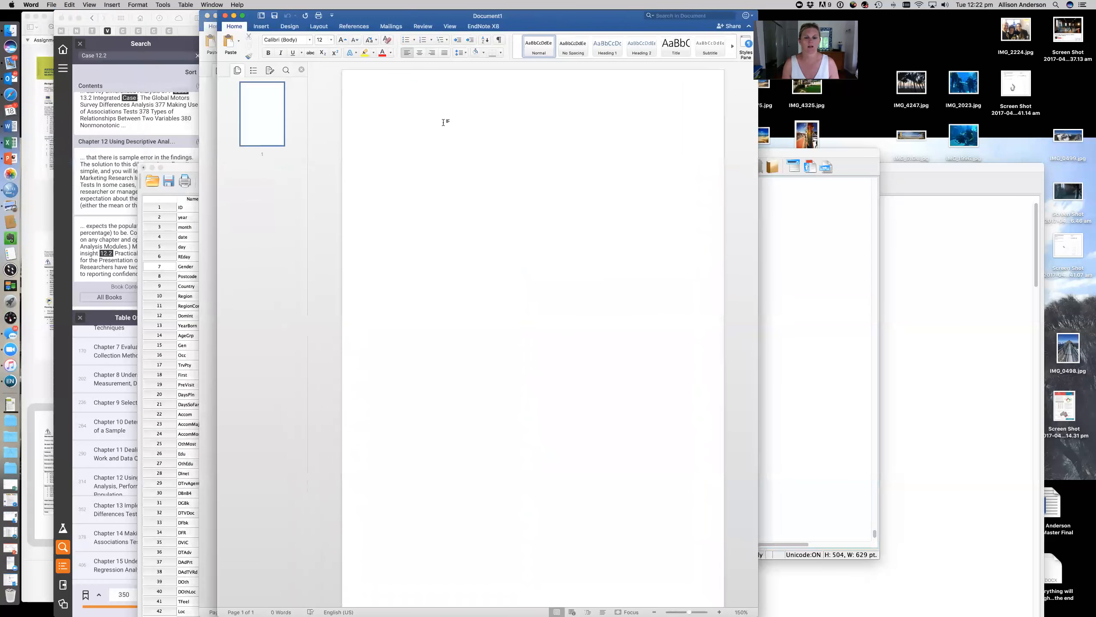
Step: Try to paste the copied Region chart into the blank document, and clear the pasted content
{"action": "right_click", "coordinate": [442, 121]}
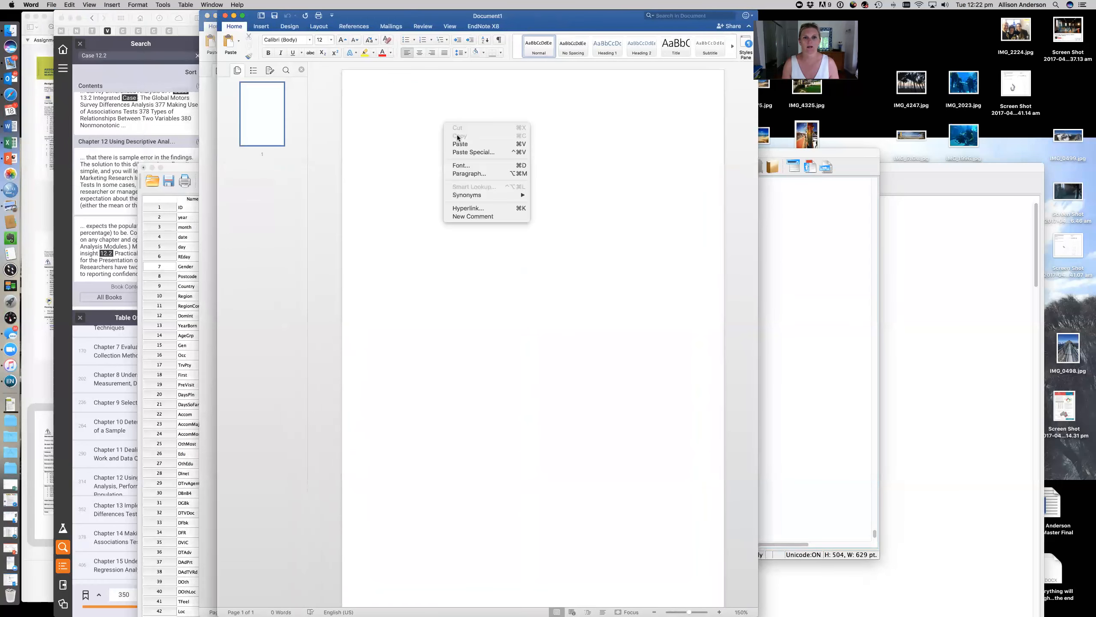
{"action": "left_click", "coordinate": [468, 144]}
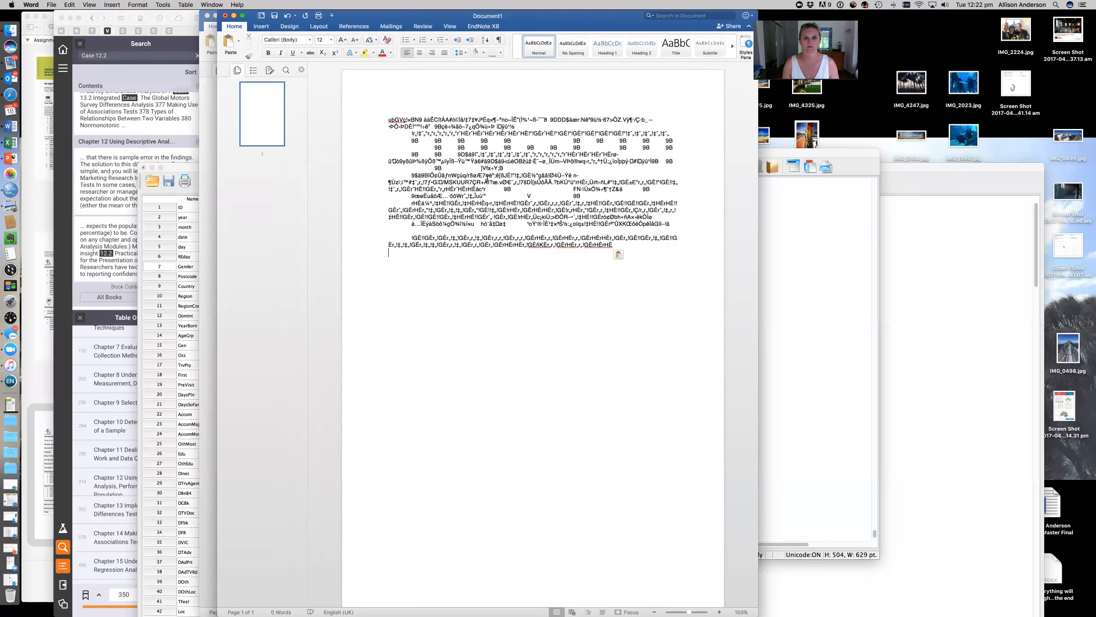
{"action": "left_click", "coordinate": [812, 307]}
{"action": "left_click", "coordinate": [538, 312]}
{"action": "right_click", "coordinate": [539, 312]}
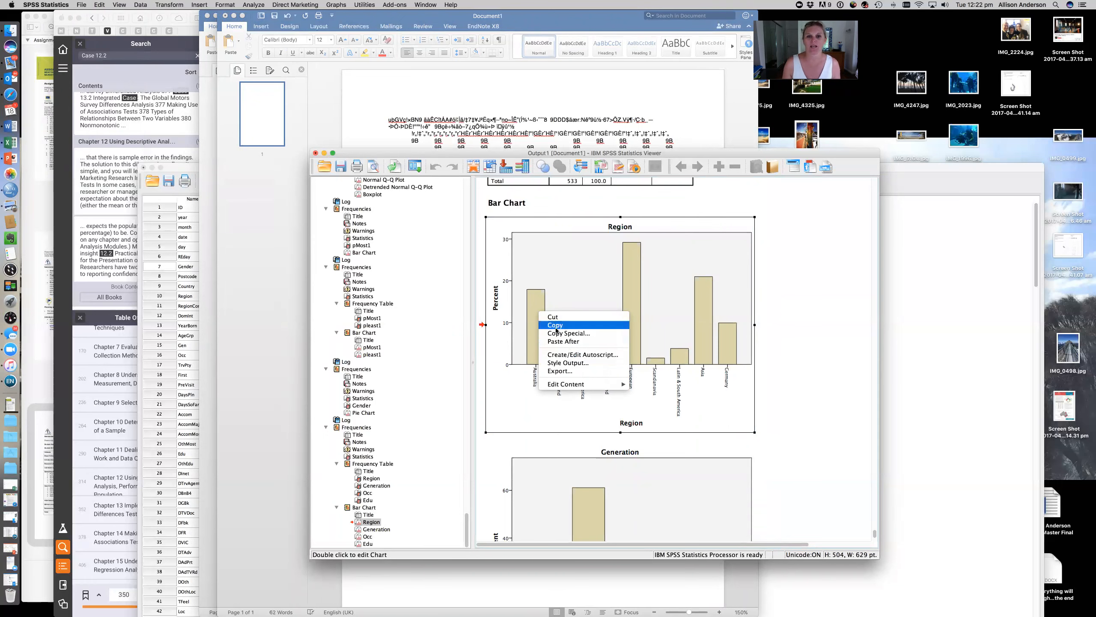
{"action": "left_click", "coordinate": [566, 119]}
{"action": "left_click_drag", "start_coordinate": [651, 256], "coordinate": [358, 110]}
{"action": "key", "text": "BackSpace"}
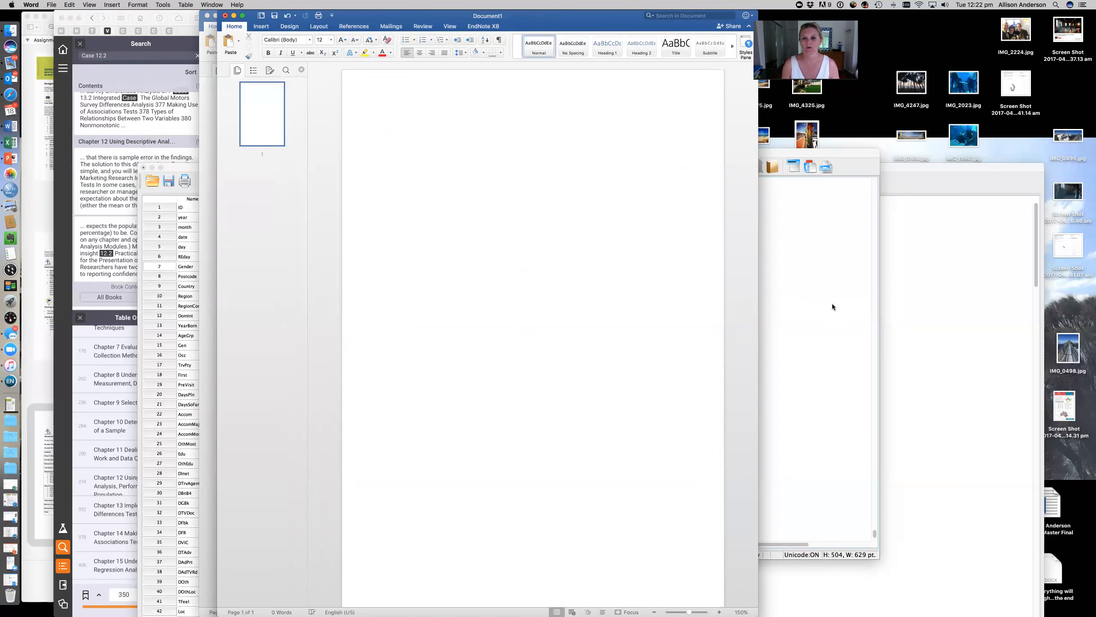
Step: Switch to SPSS and use Copy Special on the Region bar chart with only the Image (JPG, PNG) format, excluding plain and rich text
{"action": "left_click", "coordinate": [832, 303]}
{"action": "right_click", "coordinate": [540, 295]}
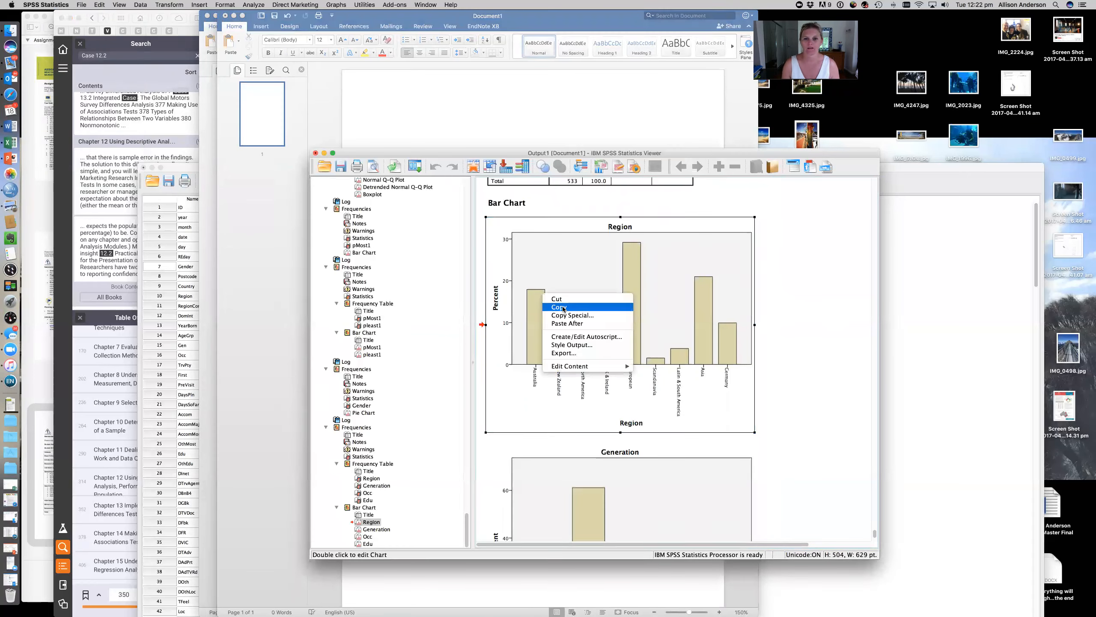
{"action": "left_click", "coordinate": [566, 314]}
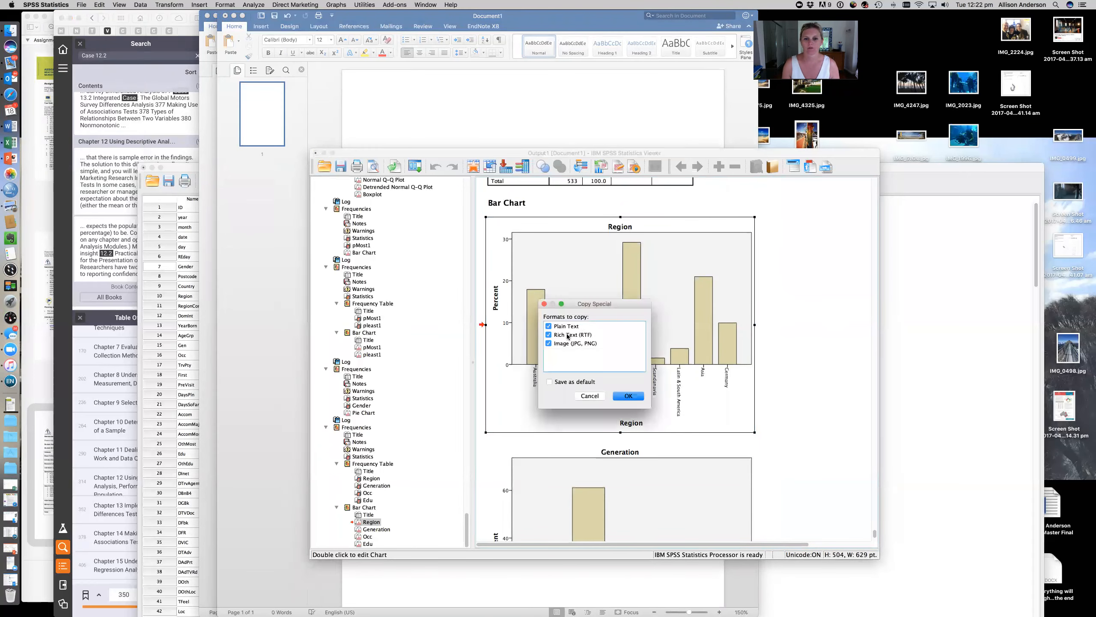
{"action": "left_click", "coordinate": [547, 335]}
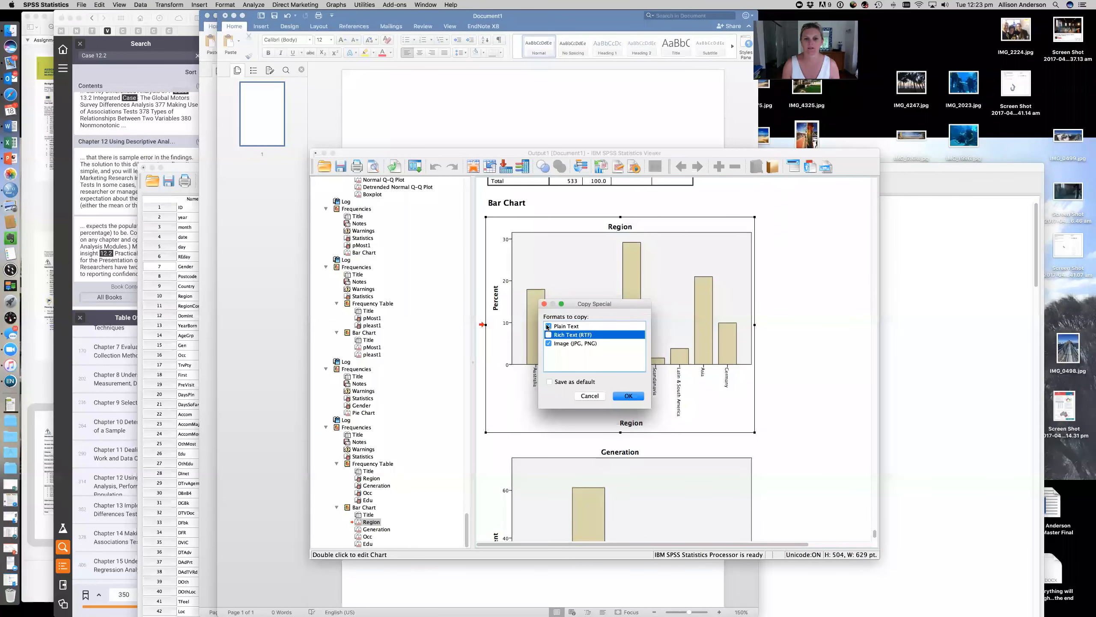
{"action": "left_click", "coordinate": [547, 326]}
{"action": "left_click", "coordinate": [628, 396]}
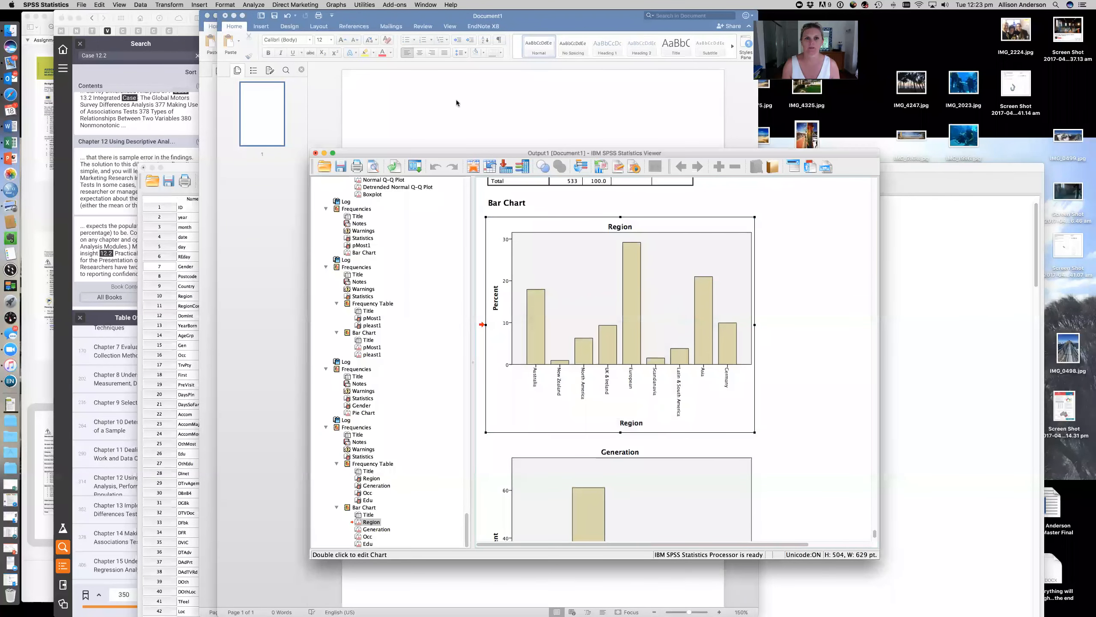
Step: Switch to Word, insert the copied Region chart as a Picture (TIFF), and add a blank line above it
{"action": "left_click", "coordinate": [455, 103]}
{"action": "right_click", "coordinate": [428, 118]}
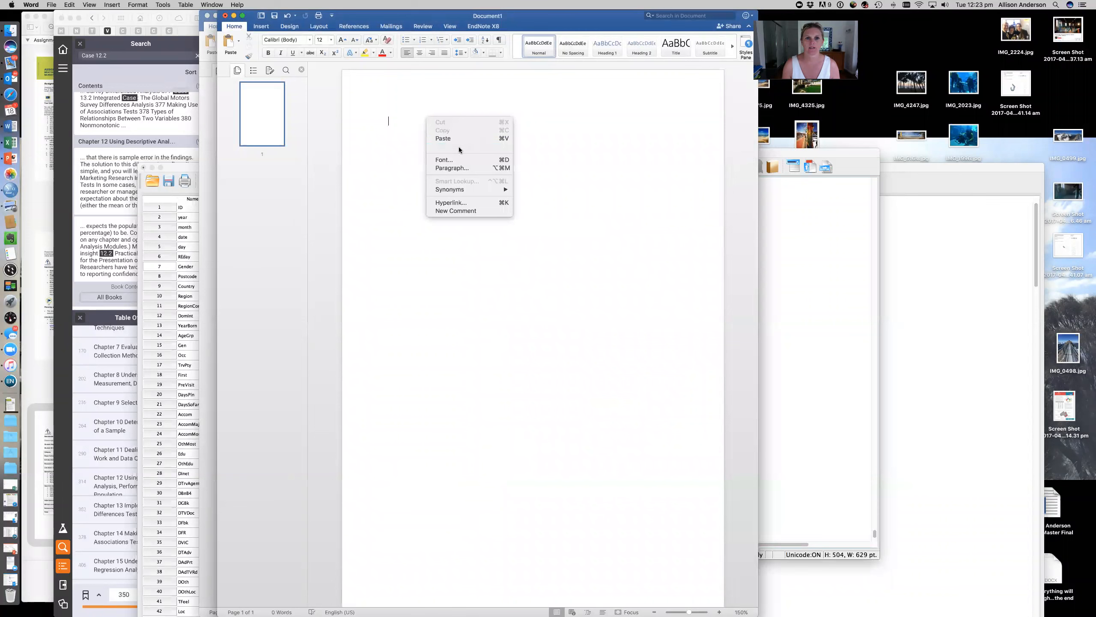
{"action": "left_click", "coordinate": [458, 147]}
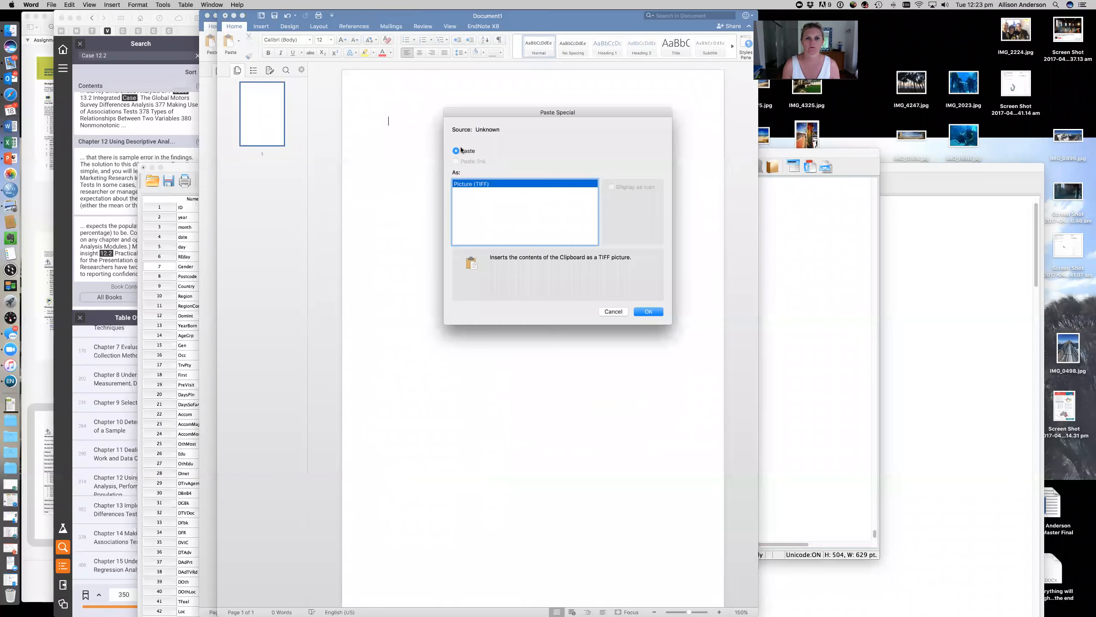
{"action": "left_click", "coordinate": [653, 313]}
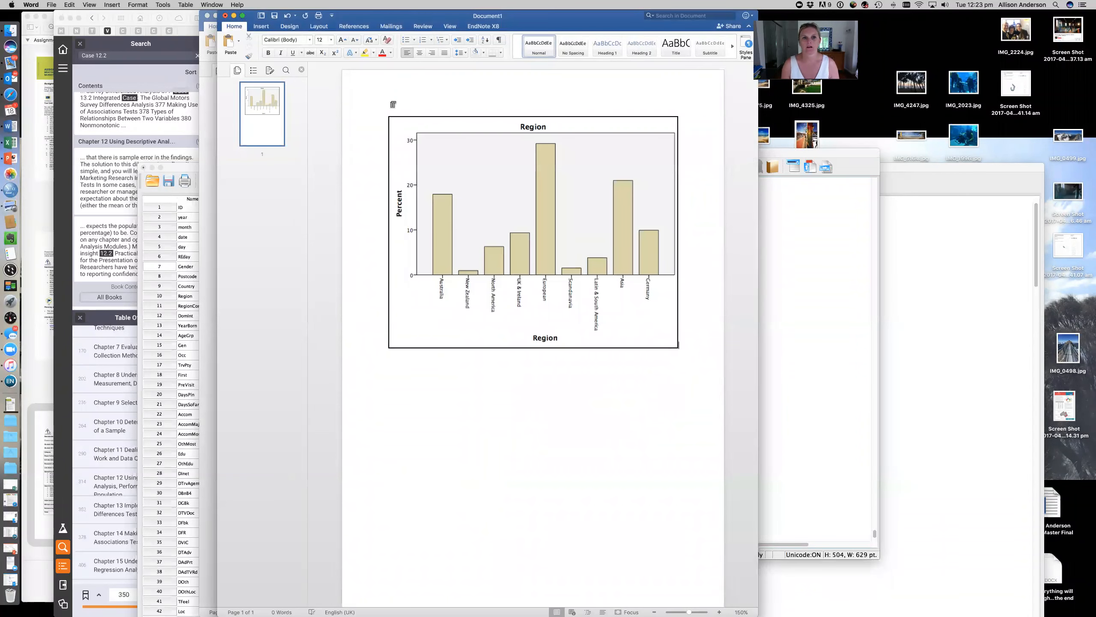
{"action": "left_click", "coordinate": [482, 125]}
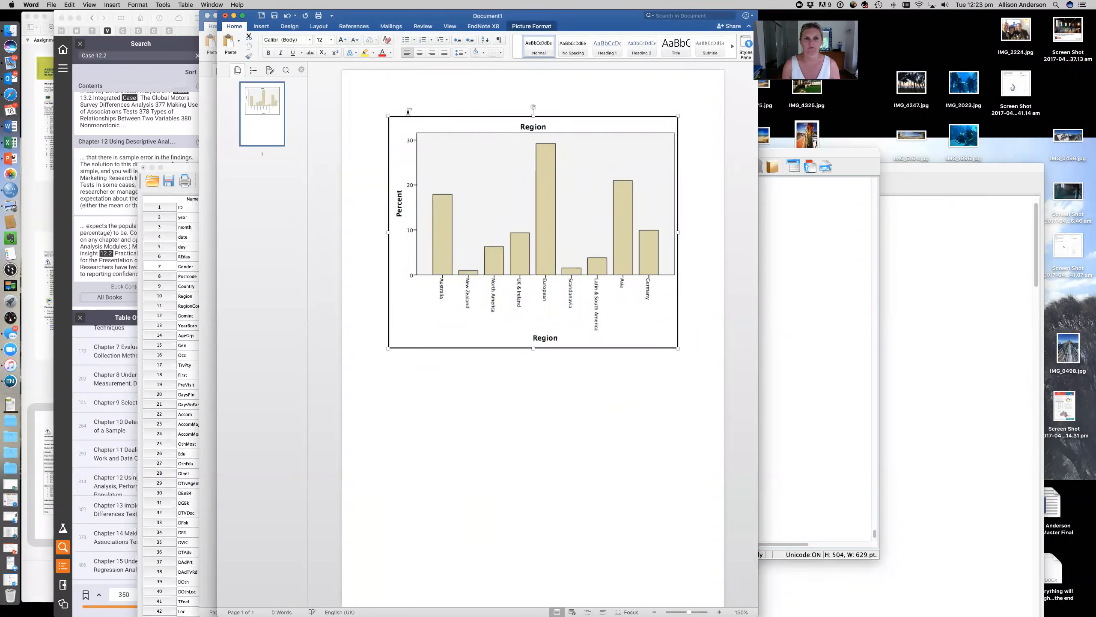
{"action": "left_click", "coordinate": [386, 133]}
{"action": "key", "text": "Return"}
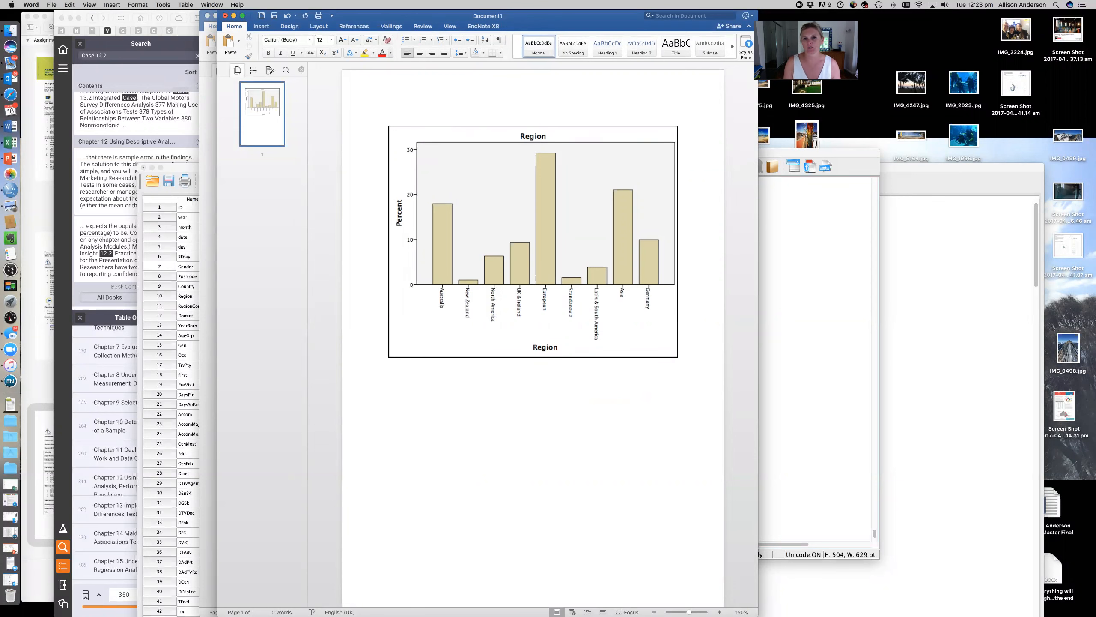
Step: Switch back to the SPSS output and select the Region frequency table of the latest Frequencies analysis
{"action": "left_click", "coordinate": [795, 319]}
{"action": "left_click", "coordinate": [726, 335]}
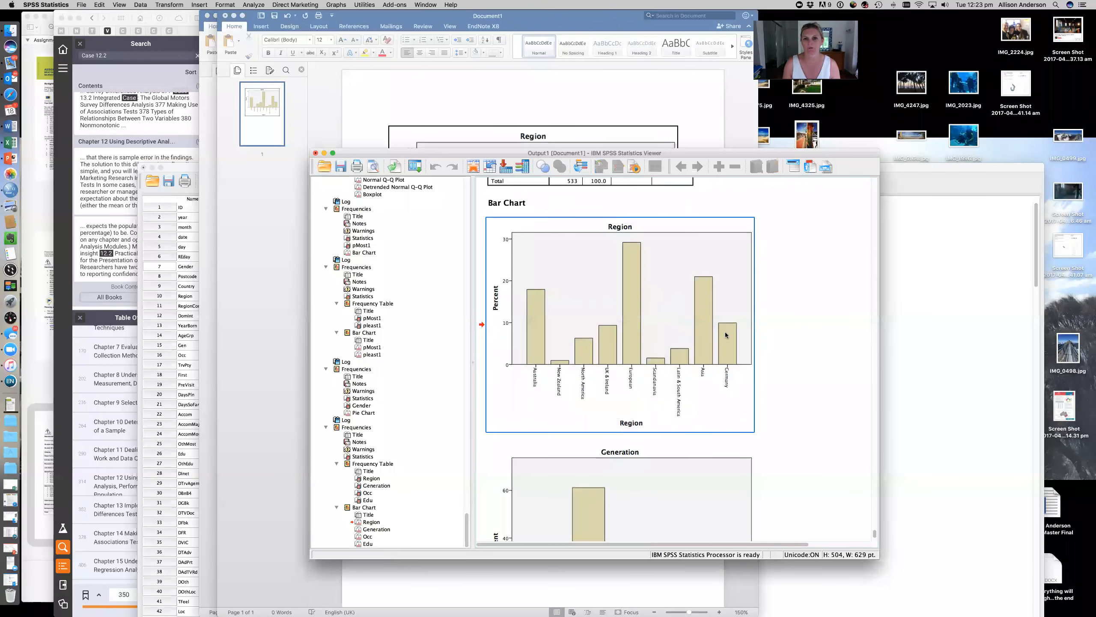
{"action": "scroll", "coordinate": [727, 334], "scroll_direction": "up", "scroll_amount": 3}
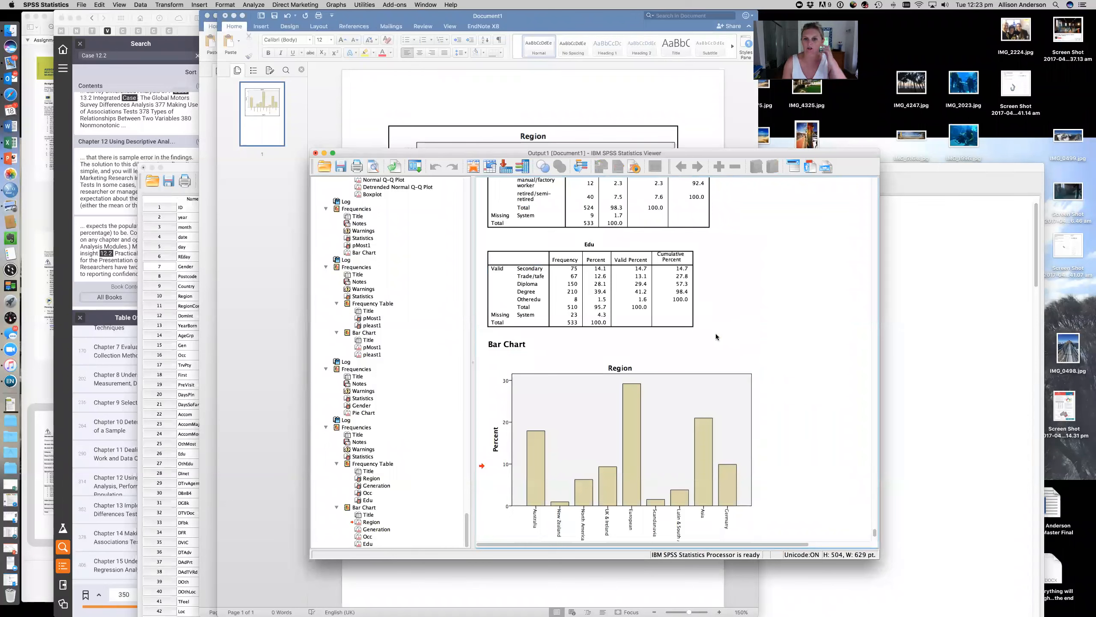
{"action": "left_click", "coordinate": [672, 322]}
{"action": "scroll", "coordinate": [669, 321], "scroll_direction": "up", "scroll_amount": 10}
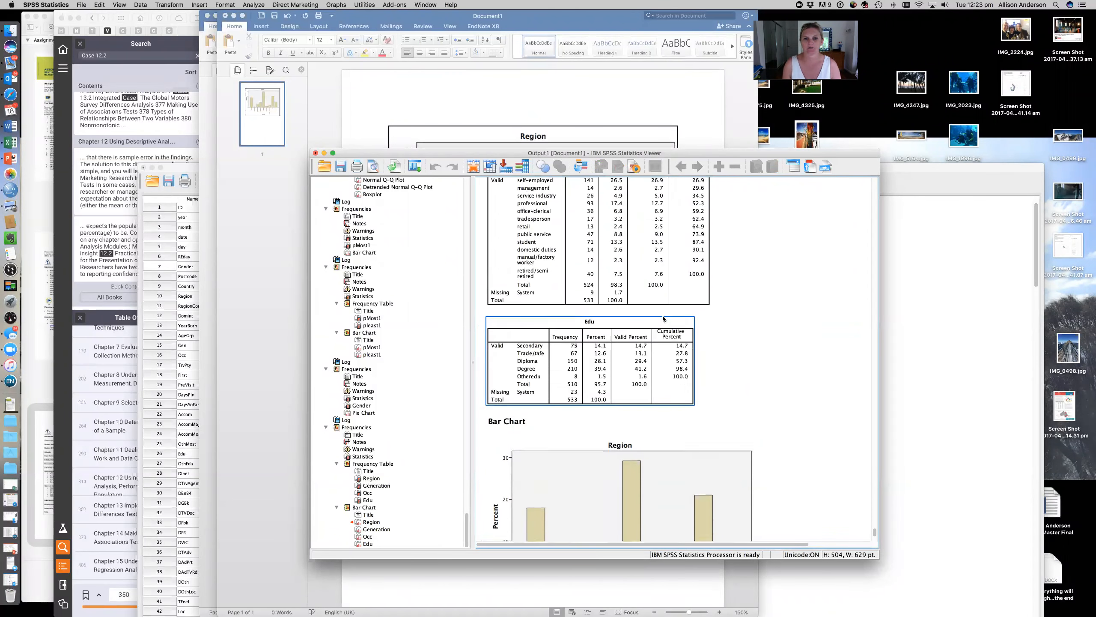
{"action": "left_click", "coordinate": [654, 391]}
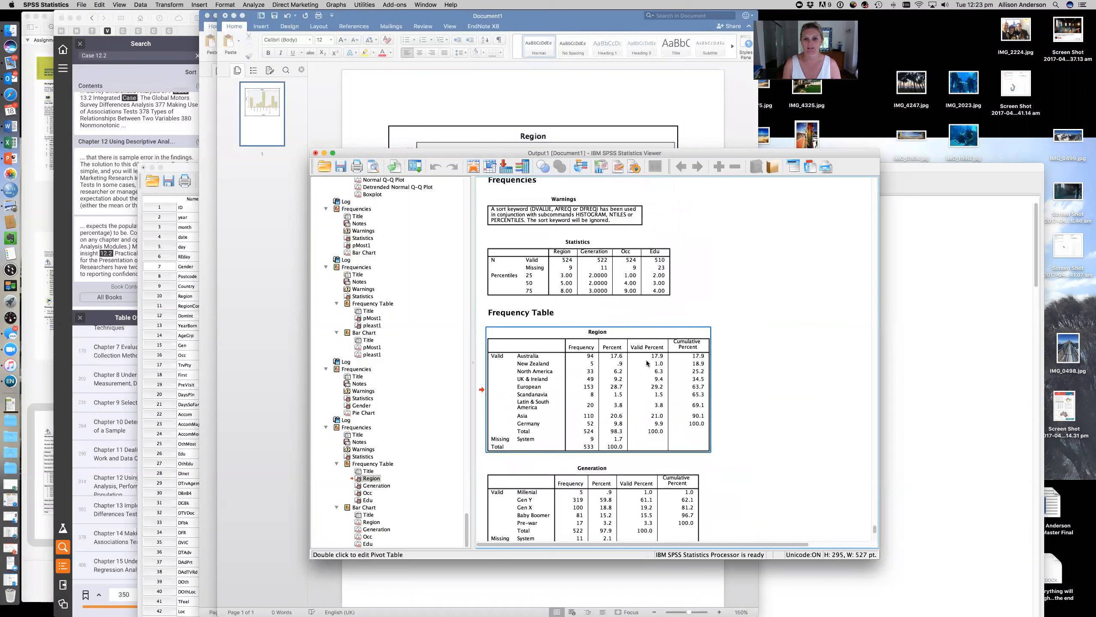
{"action": "right_click", "coordinate": [540, 341]}
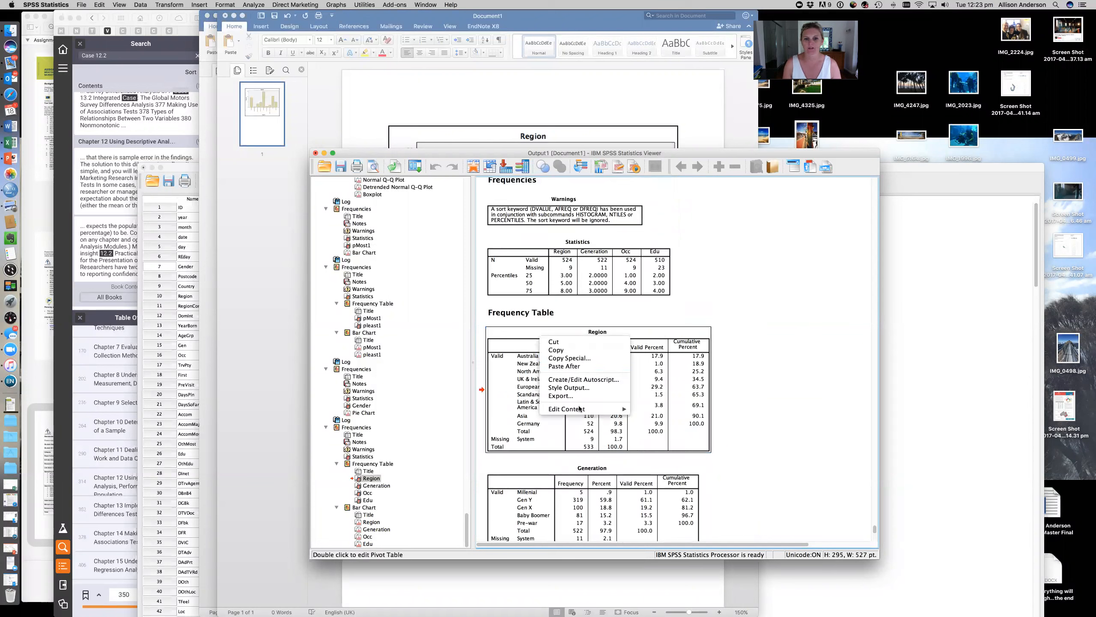
{"action": "left_click", "coordinate": [614, 407]}
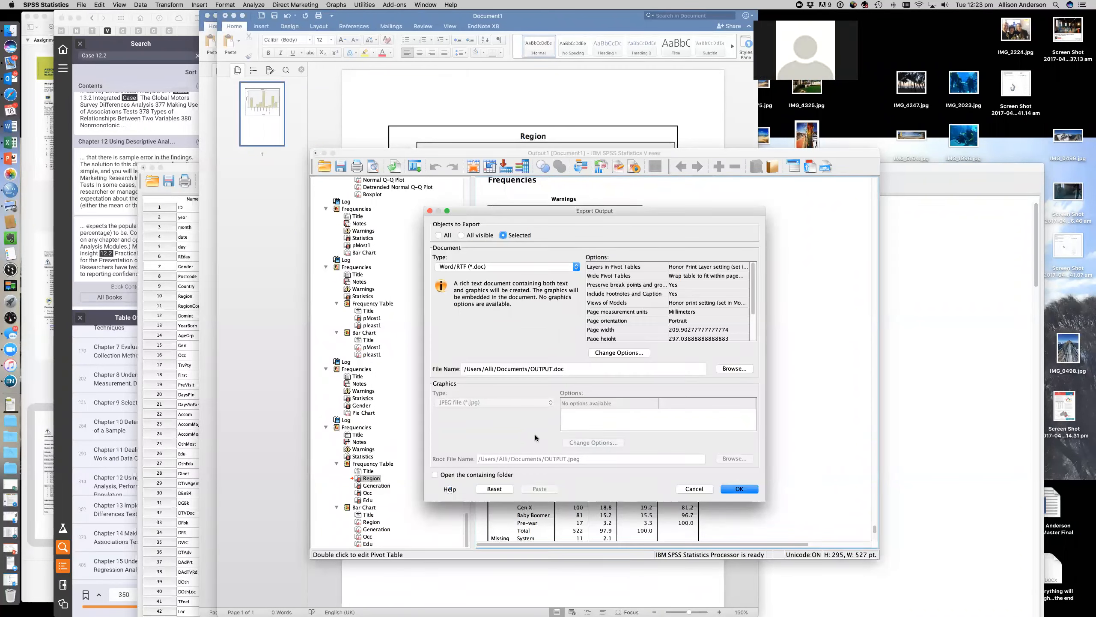
{"action": "left_click", "coordinate": [693, 488]}
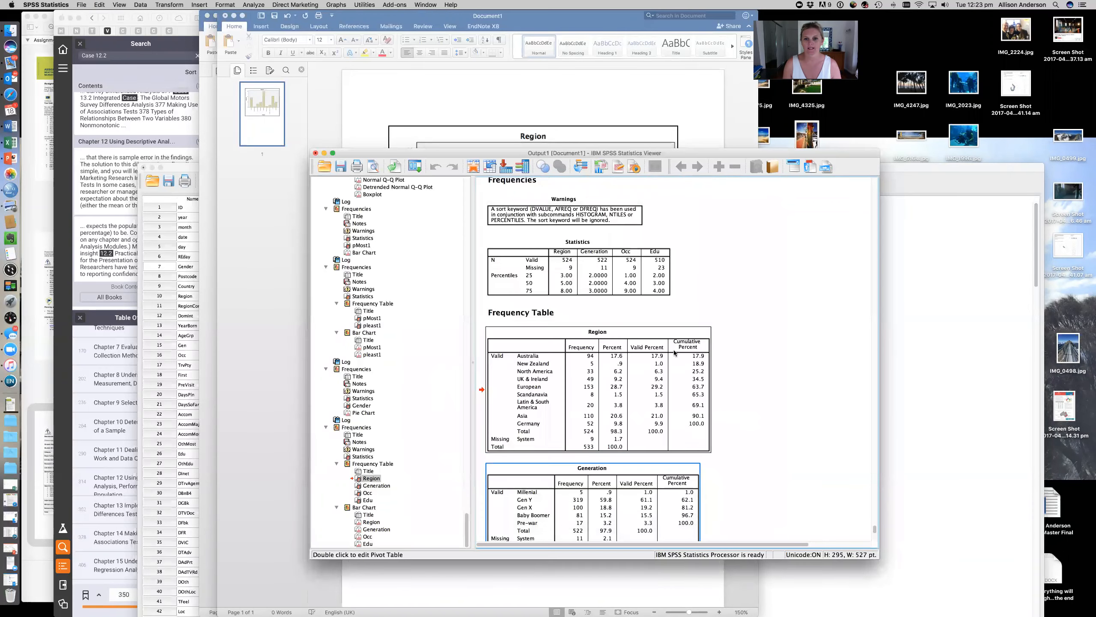
Step: Copy the Region frequency table, switch to Excel, minimize the open timesheet and create a new blank workbook
{"action": "right_click", "coordinate": [557, 377]}
{"action": "left_click", "coordinate": [570, 389]}
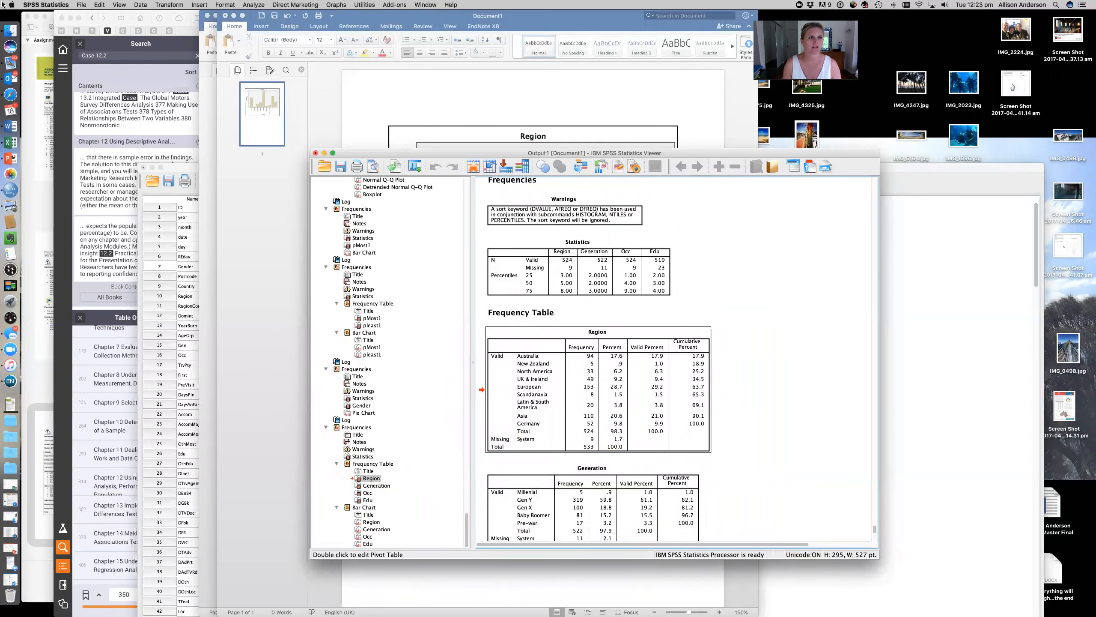
{"action": "left_click", "coordinate": [15, 141]}
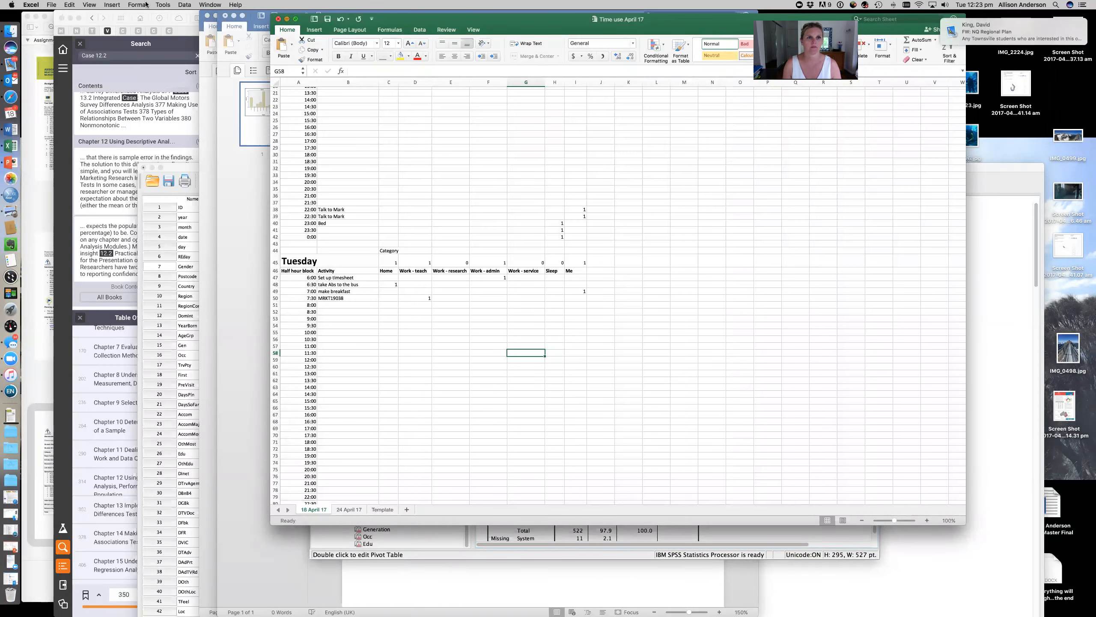
{"action": "key", "text": "super+m"}
{"action": "left_click", "coordinate": [52, 5]}
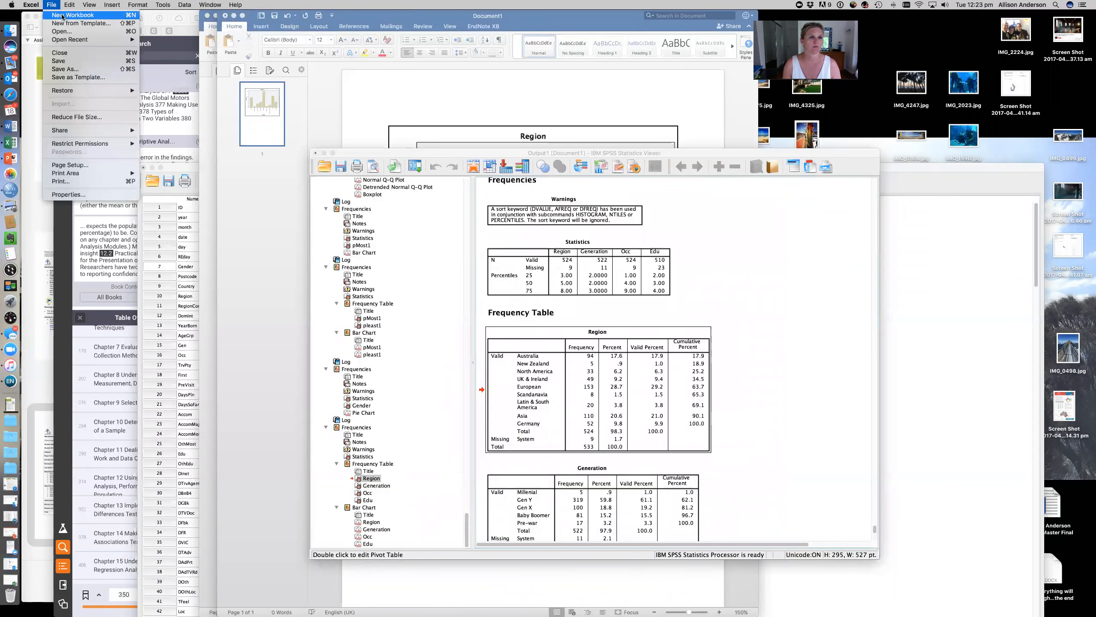
{"action": "left_click", "coordinate": [62, 15]}
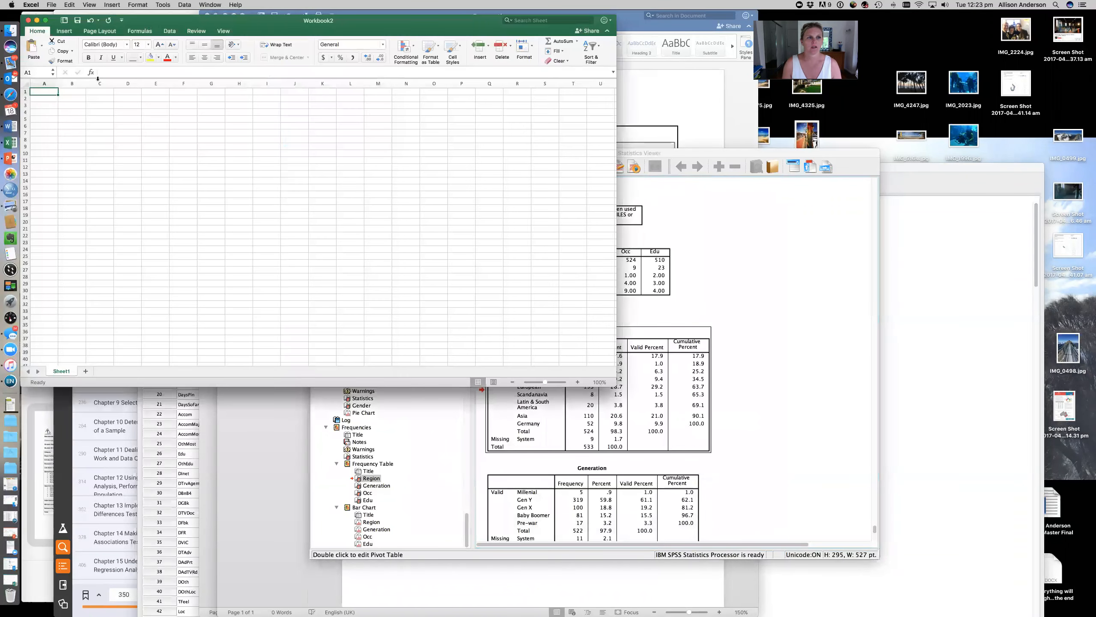
Step: Paste the Region frequency table into the blank worksheet starting at cell B2
{"action": "right_click", "coordinate": [71, 98]}
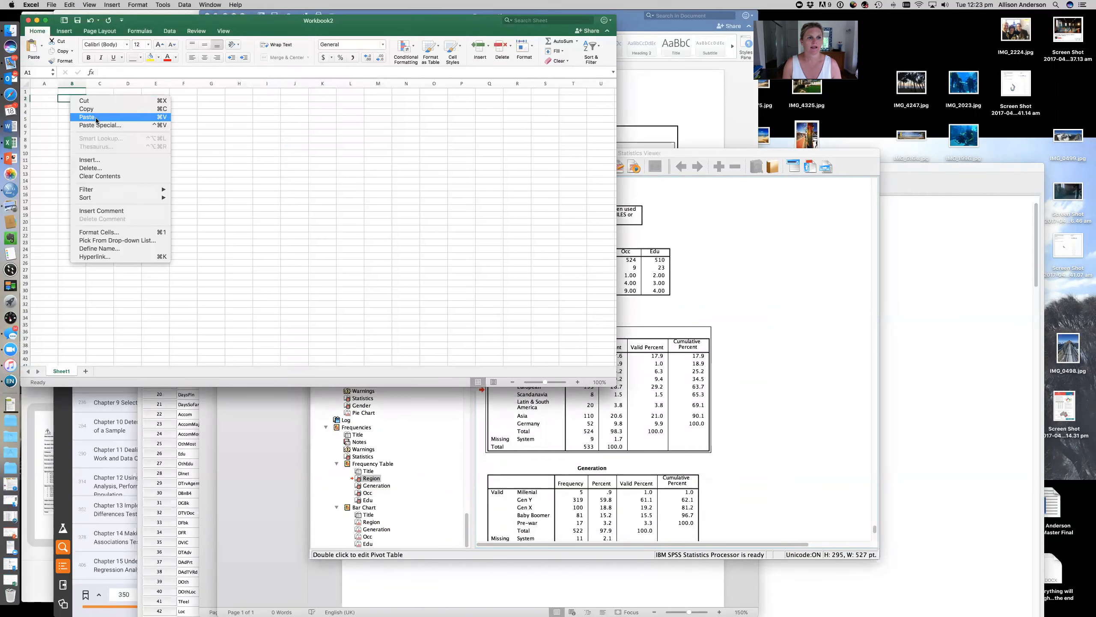
{"action": "left_click", "coordinate": [96, 117]}
{"action": "left_click", "coordinate": [263, 215]}
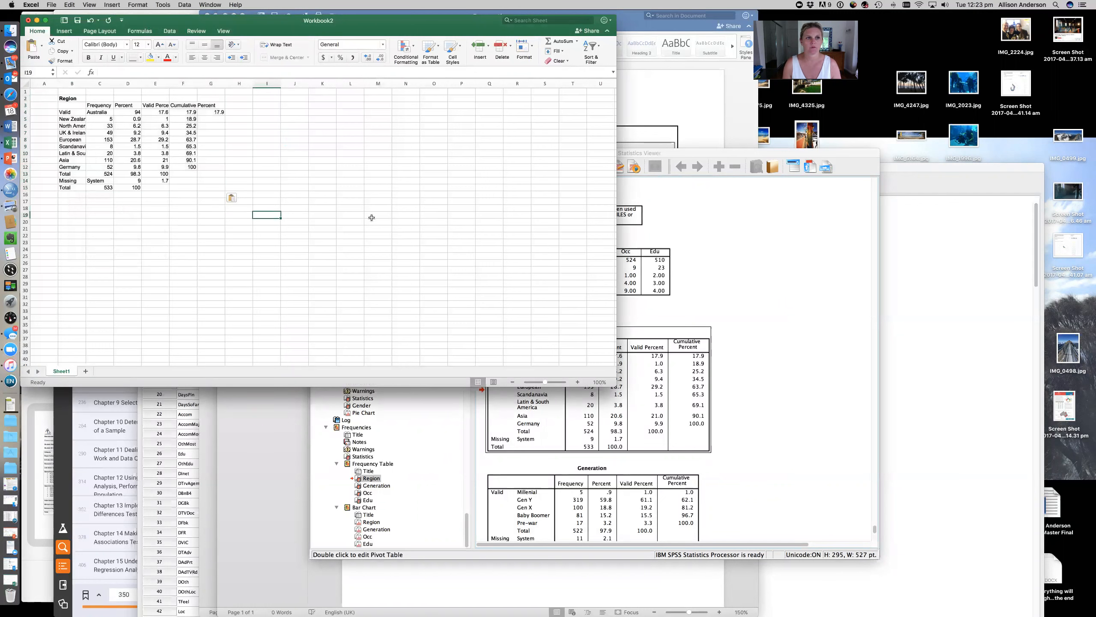
Step: Switch to SPSS and look through the bar charts and frequency tables in the output
{"action": "left_click", "coordinate": [822, 327]}
{"action": "left_click", "coordinate": [694, 360]}
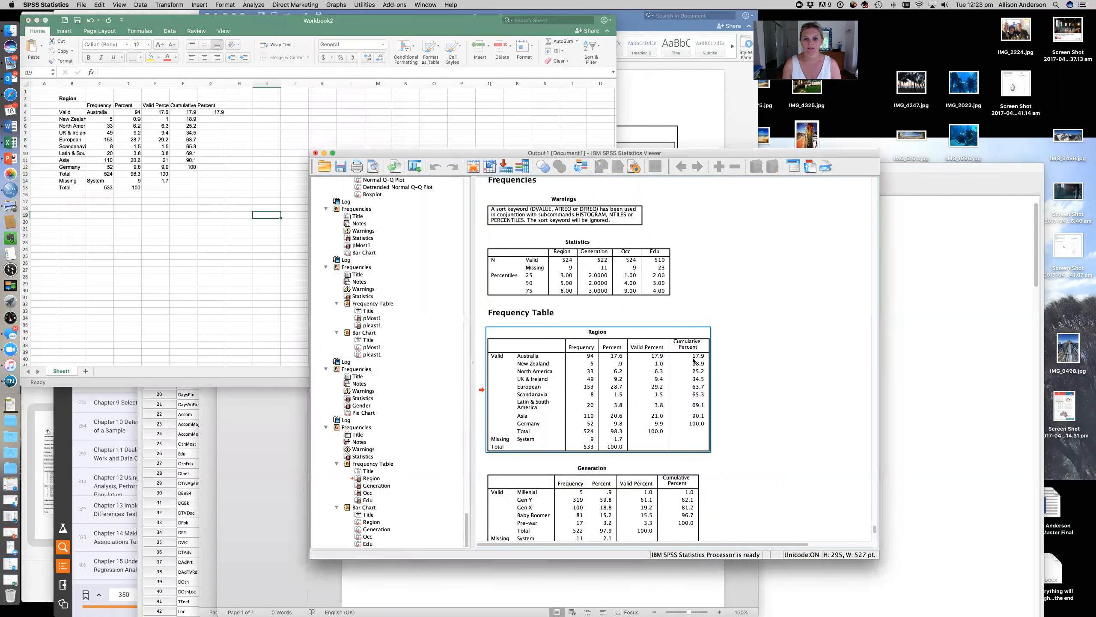
{"action": "scroll", "coordinate": [693, 361], "scroll_direction": "down", "scroll_amount": 15}
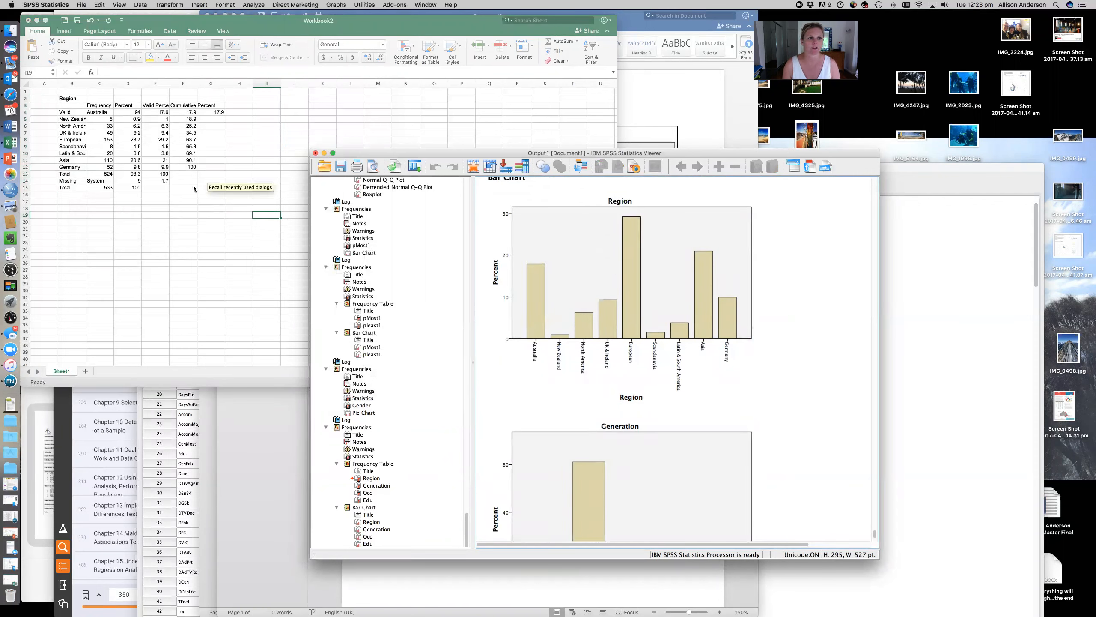
{"action": "scroll", "coordinate": [771, 333], "scroll_direction": "up", "scroll_amount": 10}
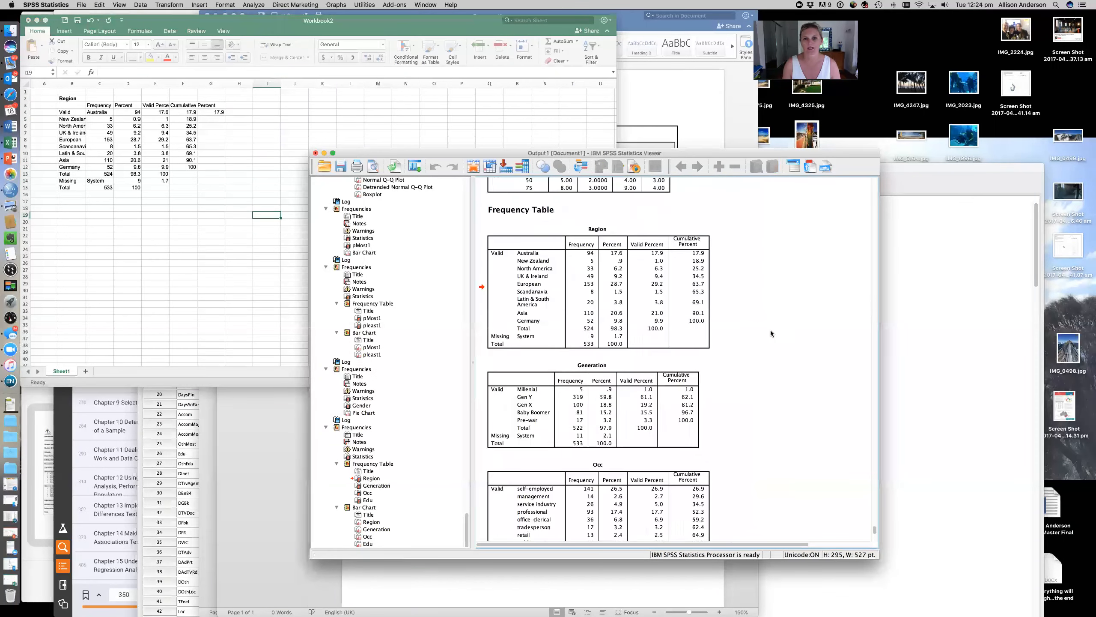
Step: Switch to the Excel workbook and realign the Region table's first labels by moving "Valid" to B3 and "Australia" to B4
{"action": "left_click", "coordinate": [37, 117]}
{"action": "left_click_drag", "start_coordinate": [73, 114], "coordinate": [146, 133]}
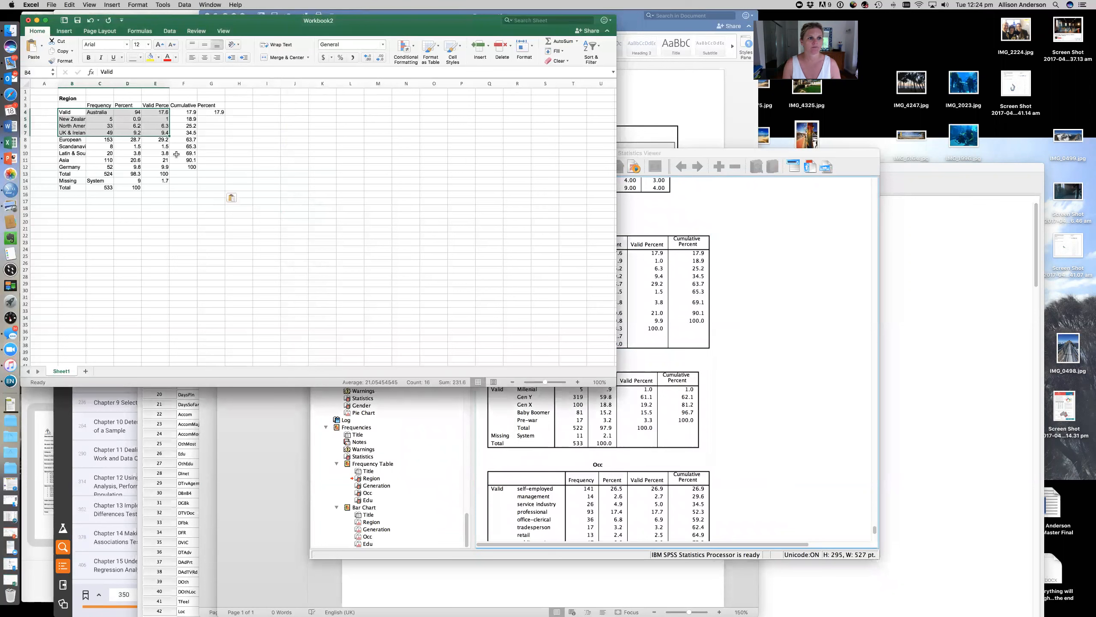
{"action": "left_click", "coordinate": [321, 222]}
{"action": "left_click", "coordinate": [74, 117]}
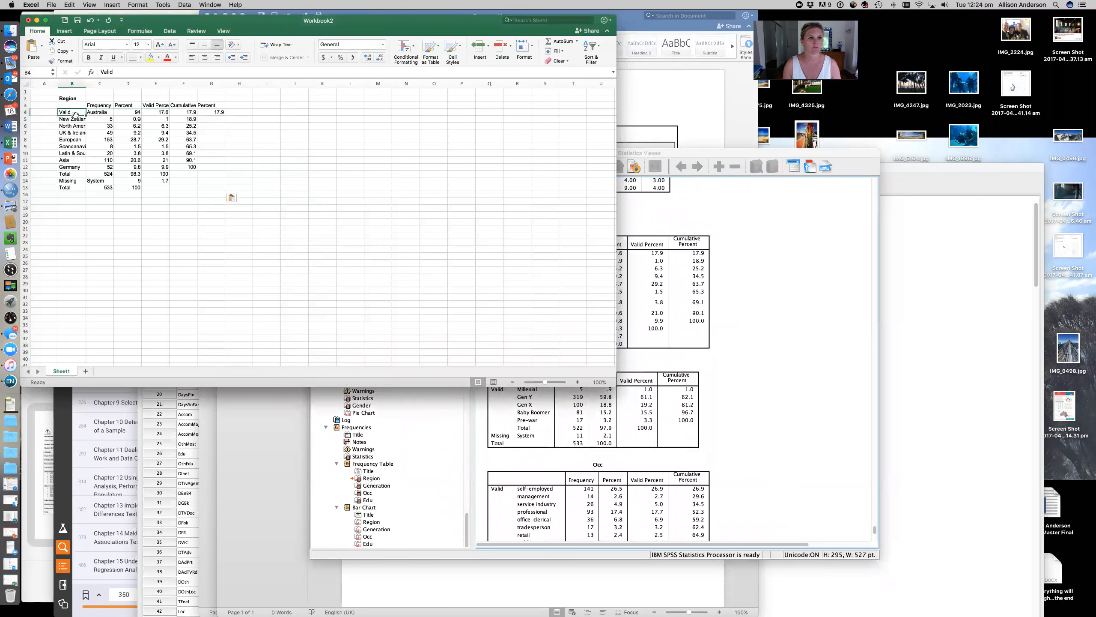
{"action": "left_click_drag", "start_coordinate": [73, 117], "coordinate": [119, 167]}
{"action": "left_click", "coordinate": [97, 113]}
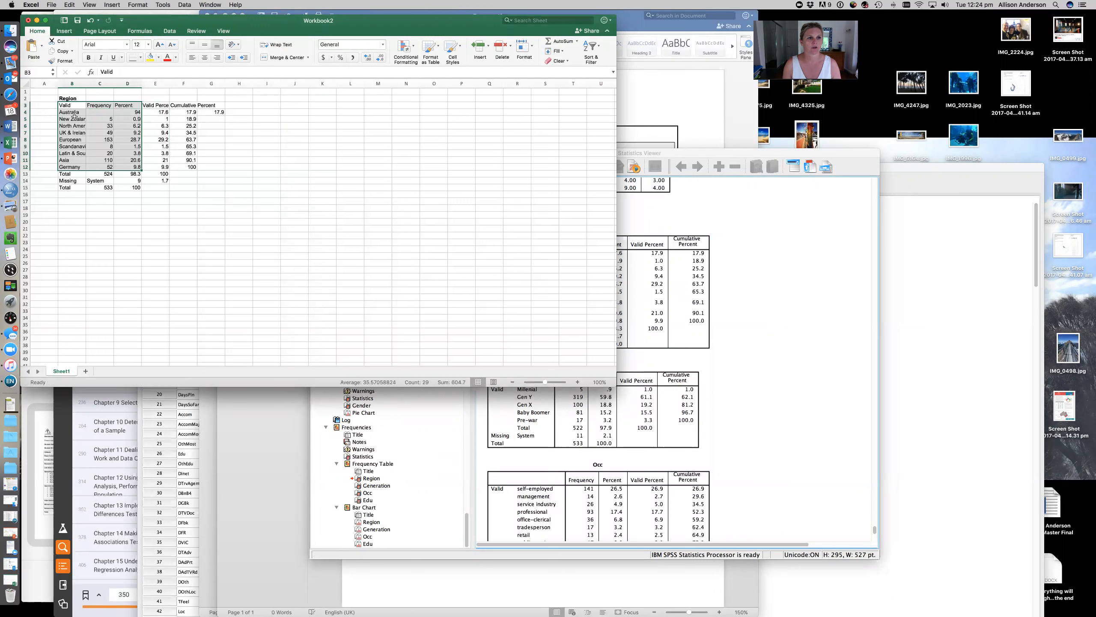
Step: Select the region labels in B3:B12 together with the Valid Percent column in E3:E12
{"action": "left_click", "coordinate": [73, 104]}
{"action": "left_click_drag", "start_coordinate": [71, 105], "coordinate": [72, 166]}
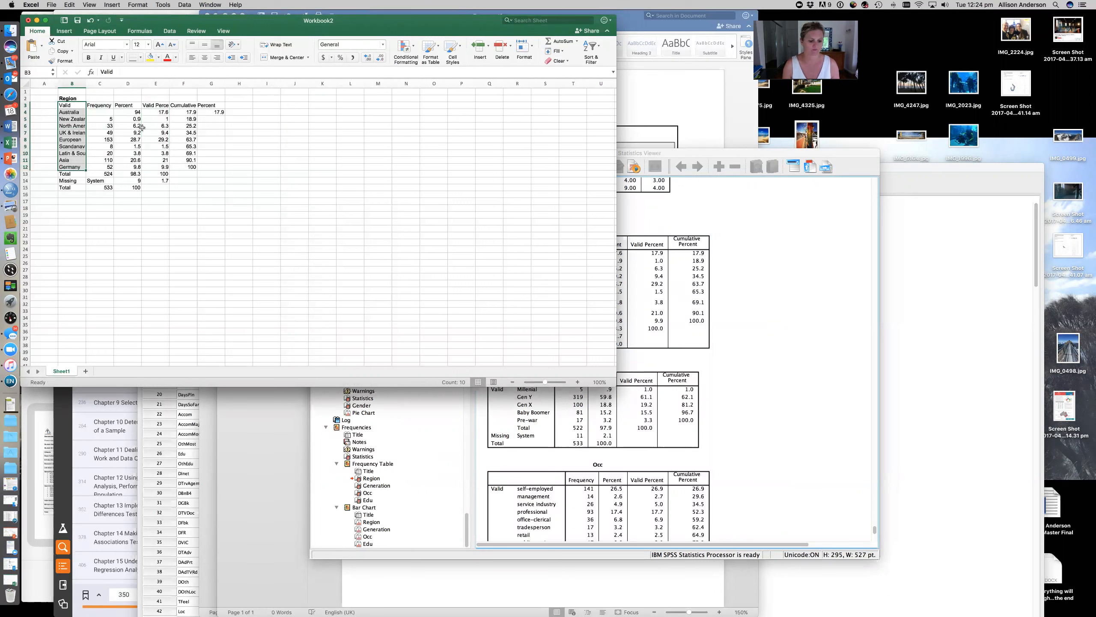
{"action": "left_click", "coordinate": [131, 105], "text": "super"}
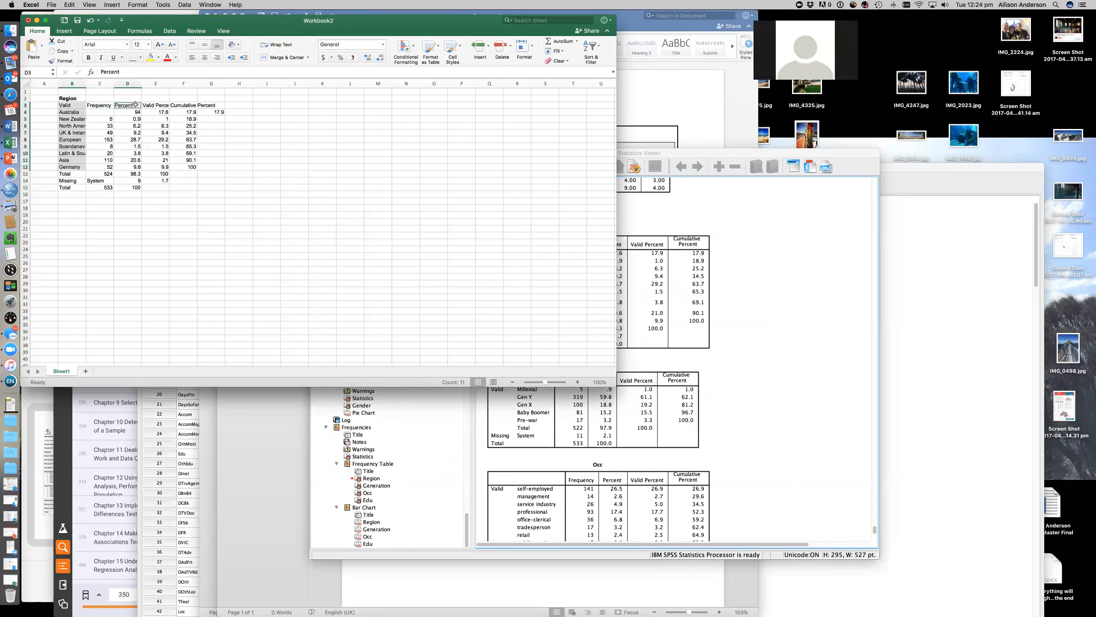
{"action": "left_click_drag", "start_coordinate": [153, 106], "coordinate": [155, 174]}
{"action": "left_click_drag", "start_coordinate": [70, 105], "coordinate": [71, 167], "text": "super"}
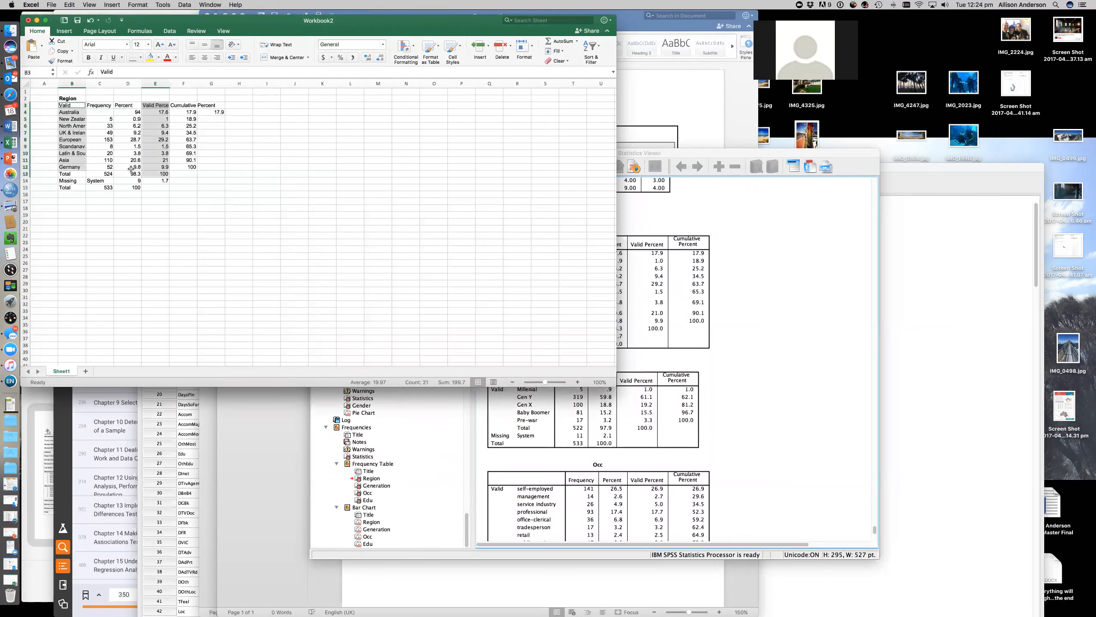
{"action": "left_click", "coordinate": [163, 174]}
{"action": "left_click_drag", "start_coordinate": [154, 167], "coordinate": [155, 105]}
{"action": "left_click_drag", "start_coordinate": [70, 105], "coordinate": [76, 167]}
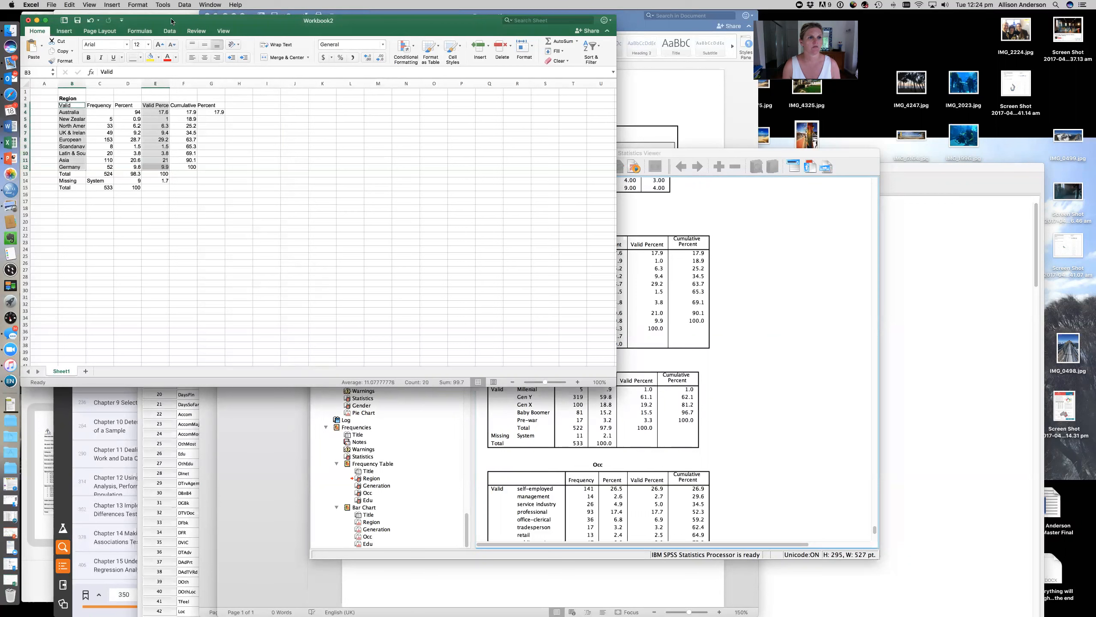
Step: Insert a clustered column chart from the selected region labels and valid percentages and enlarge it beside the table
{"action": "left_click", "coordinate": [96, 31]}
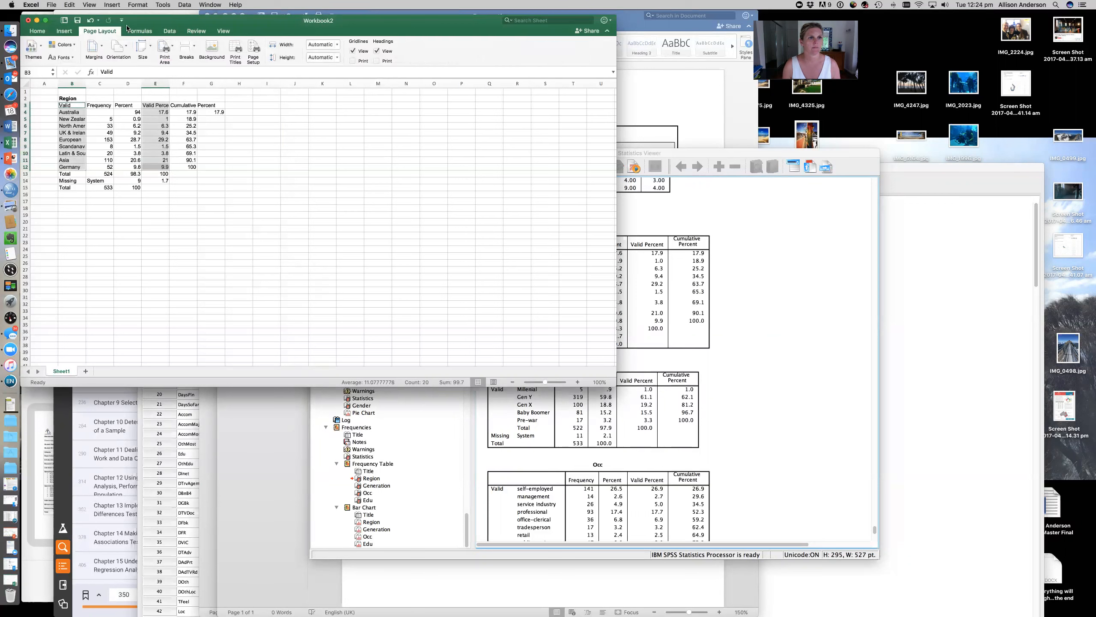
{"action": "left_click", "coordinate": [37, 31]}
{"action": "left_click", "coordinate": [64, 31]}
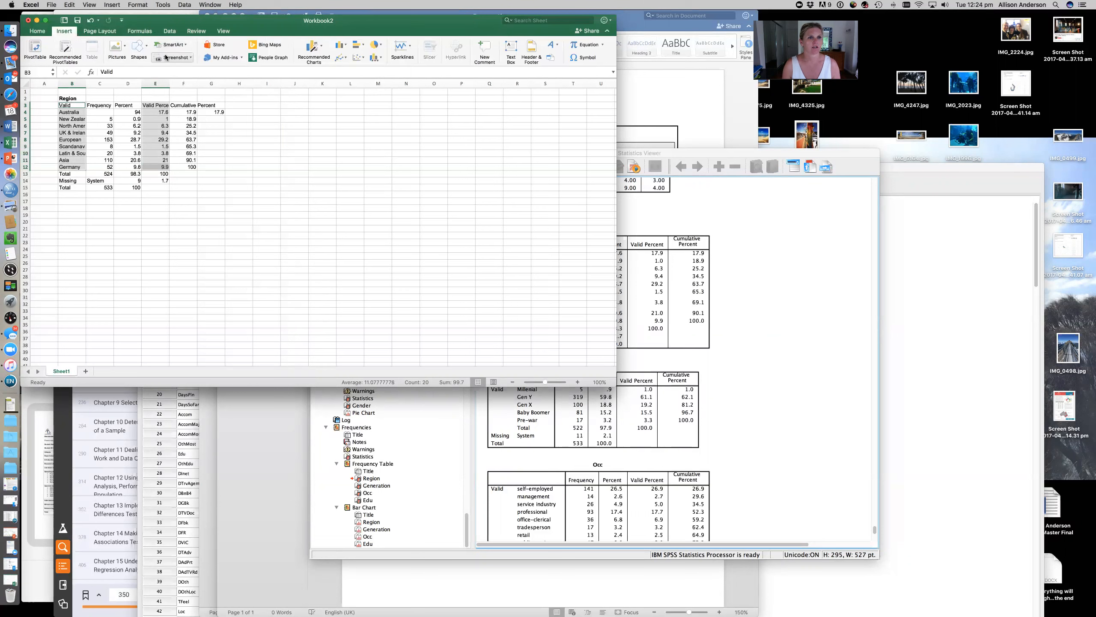
{"action": "left_click", "coordinate": [340, 45]}
{"action": "left_click", "coordinate": [355, 78]}
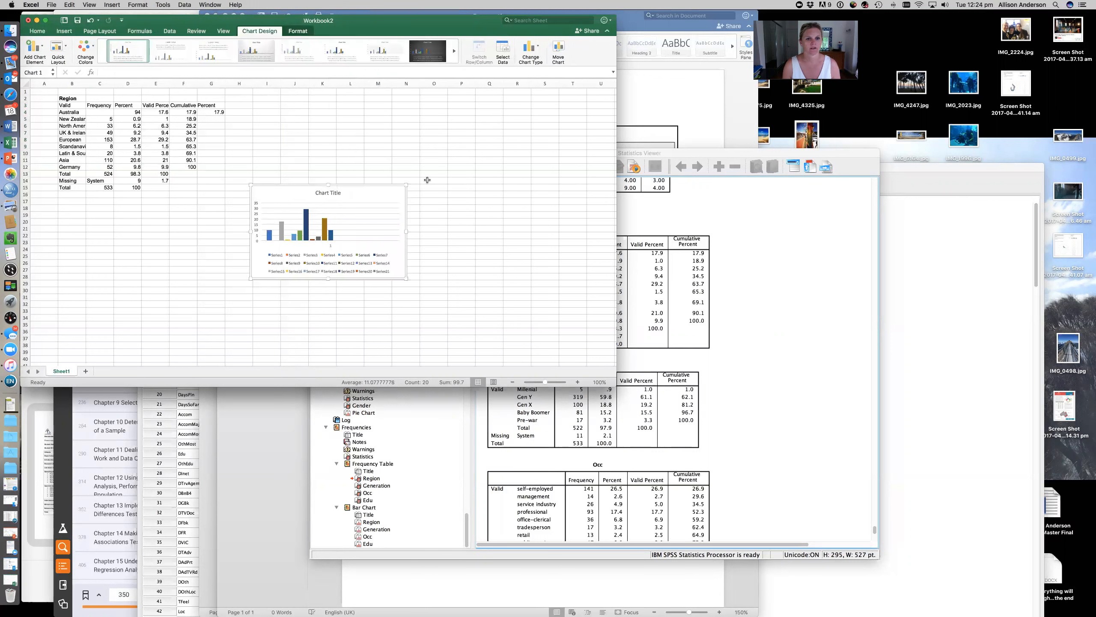
{"action": "left_click_drag", "start_coordinate": [404, 184], "coordinate": [528, 133]}
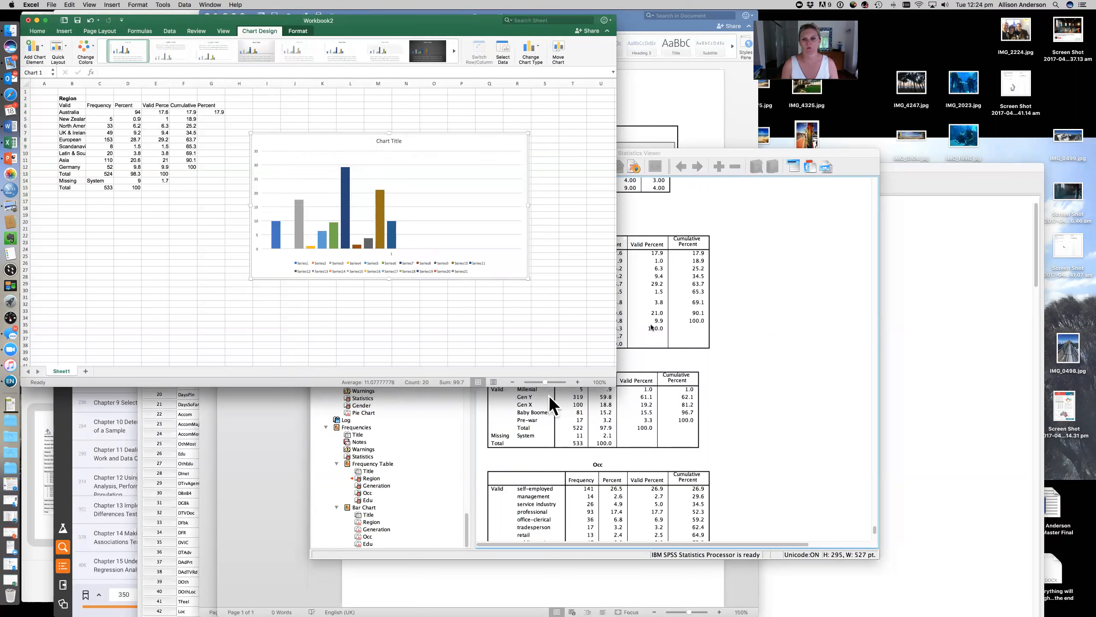
Step: Copy the Generation frequency table from the SPSS output and paste it into the Excel worksheet at cell B20
{"action": "right_click", "coordinate": [663, 287]}
{"action": "right_click", "coordinate": [625, 418]}
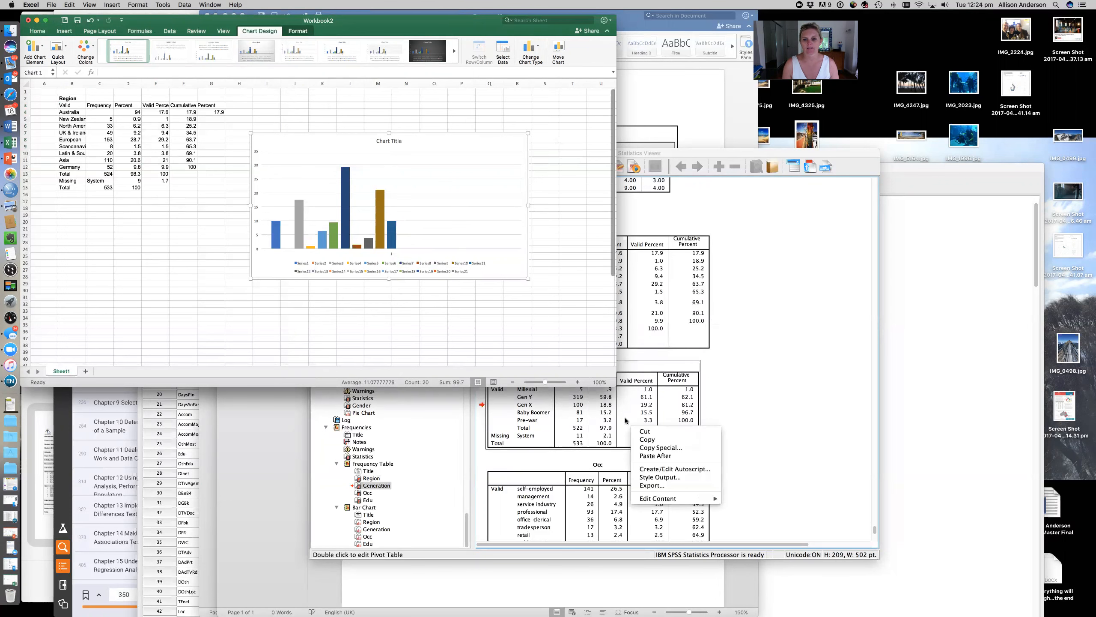
{"action": "left_click", "coordinate": [647, 440]}
{"action": "left_click", "coordinate": [80, 229]}
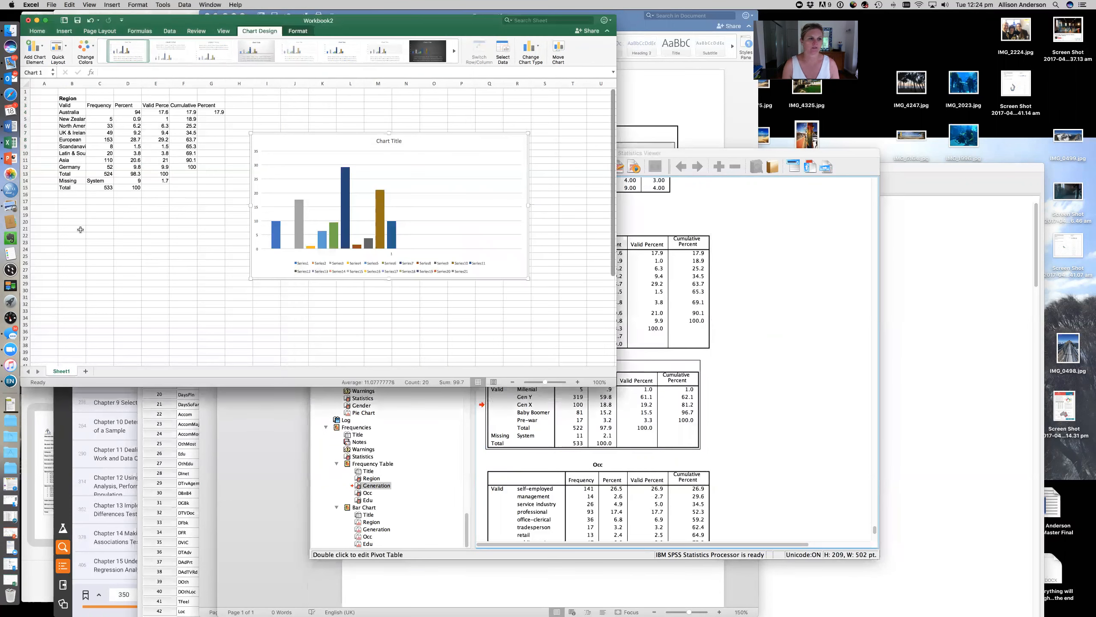
{"action": "left_click", "coordinate": [61, 220]}
{"action": "right_click", "coordinate": [61, 219]}
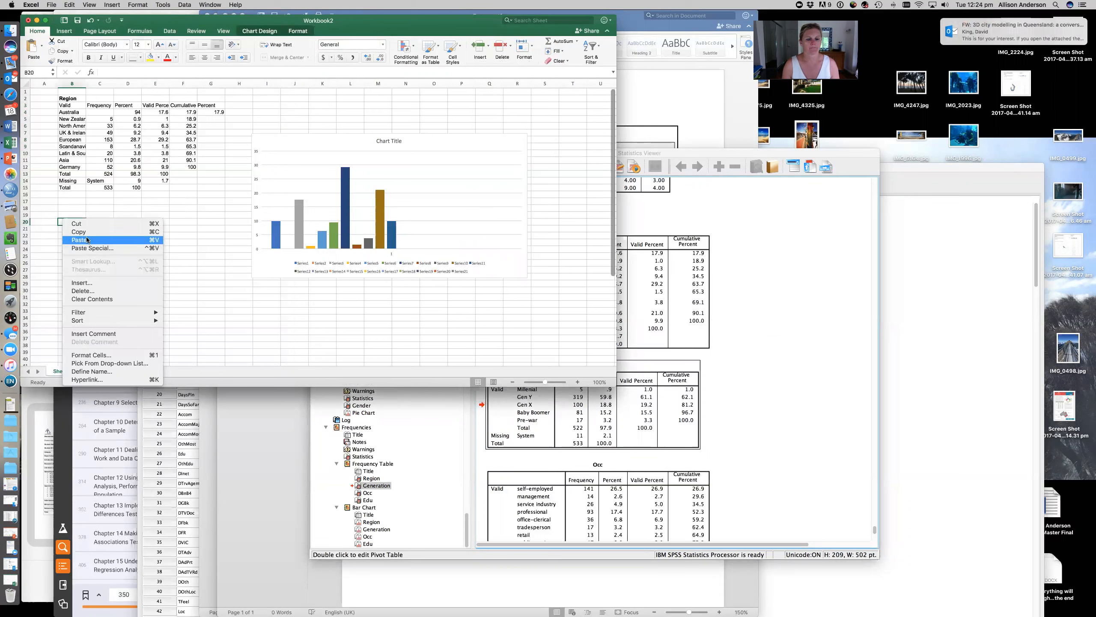
{"action": "left_click", "coordinate": [86, 241]}
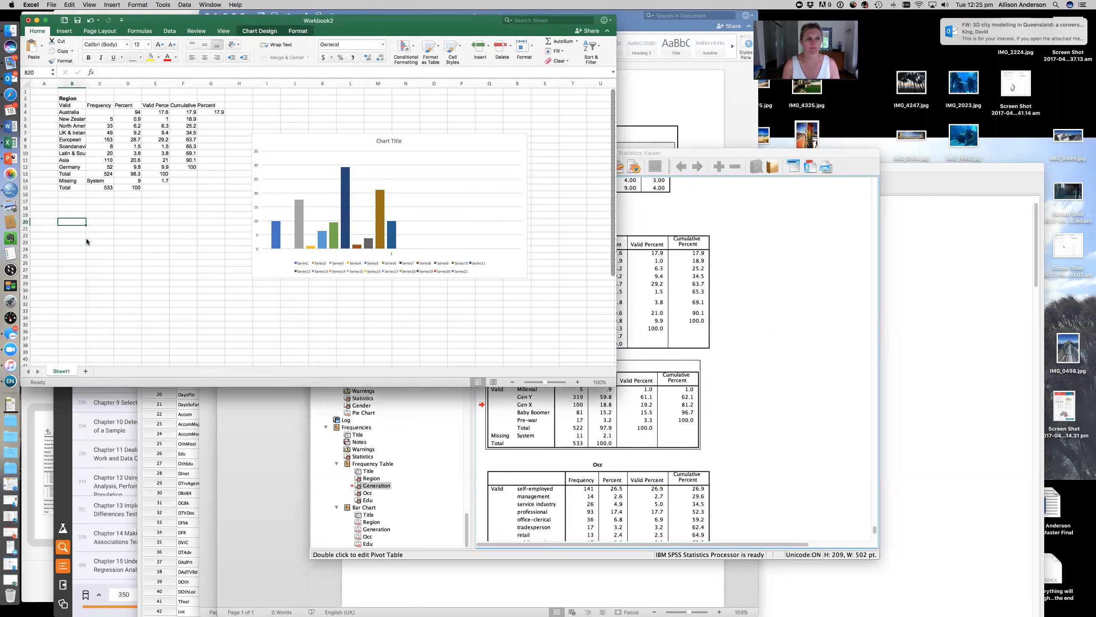
{"action": "left_click", "coordinate": [199, 310]}
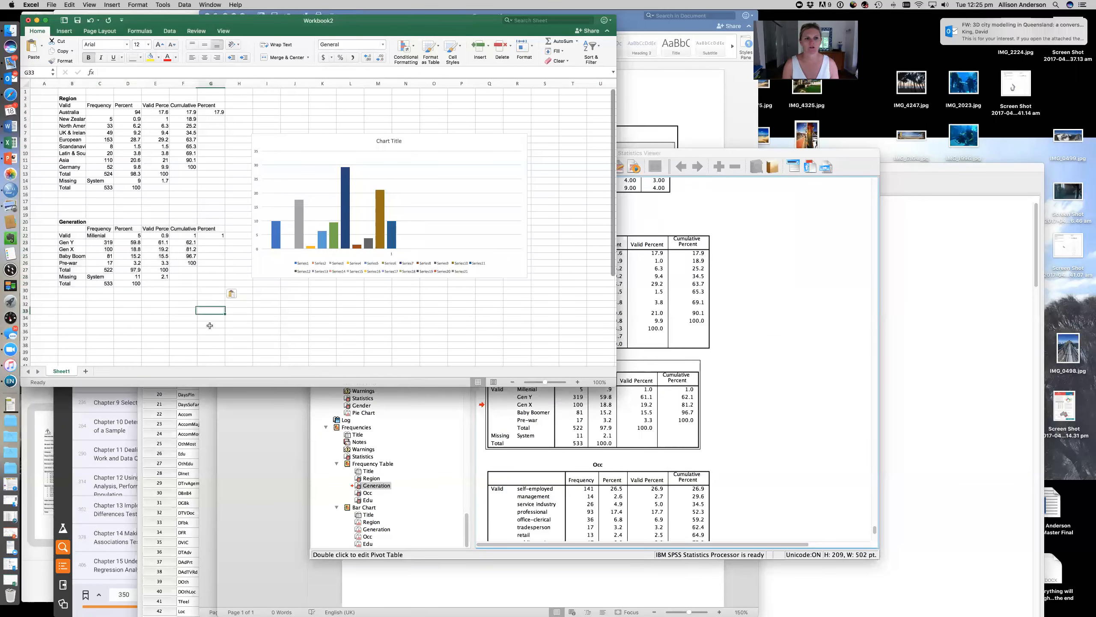
Step: Minimize the Excel workbook and look through the Gender, Region, Generation and Occ charts in the SPSS output
{"action": "left_click", "coordinate": [37, 22]}
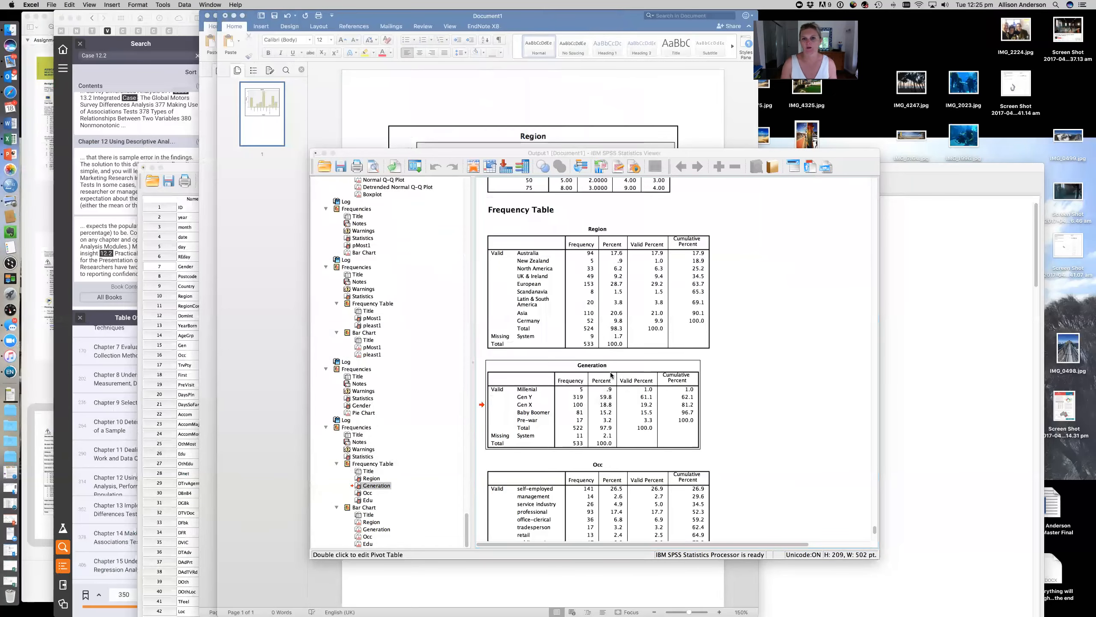
{"action": "scroll", "coordinate": [668, 349], "scroll_direction": "up", "scroll_amount": 15}
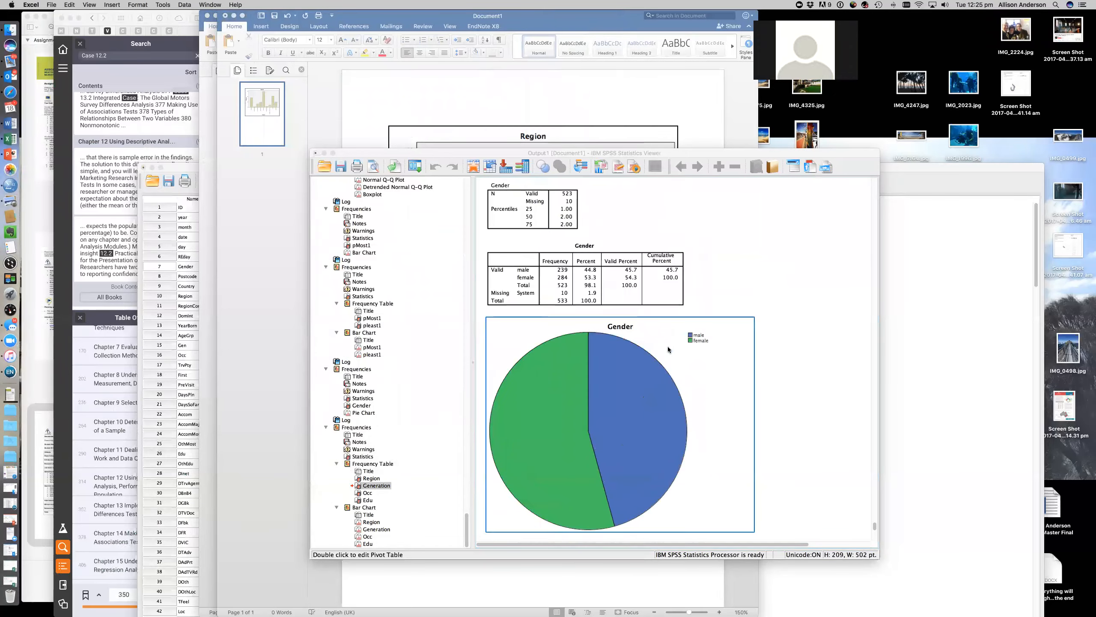
{"action": "scroll", "coordinate": [668, 347], "scroll_direction": "down", "scroll_amount": 15}
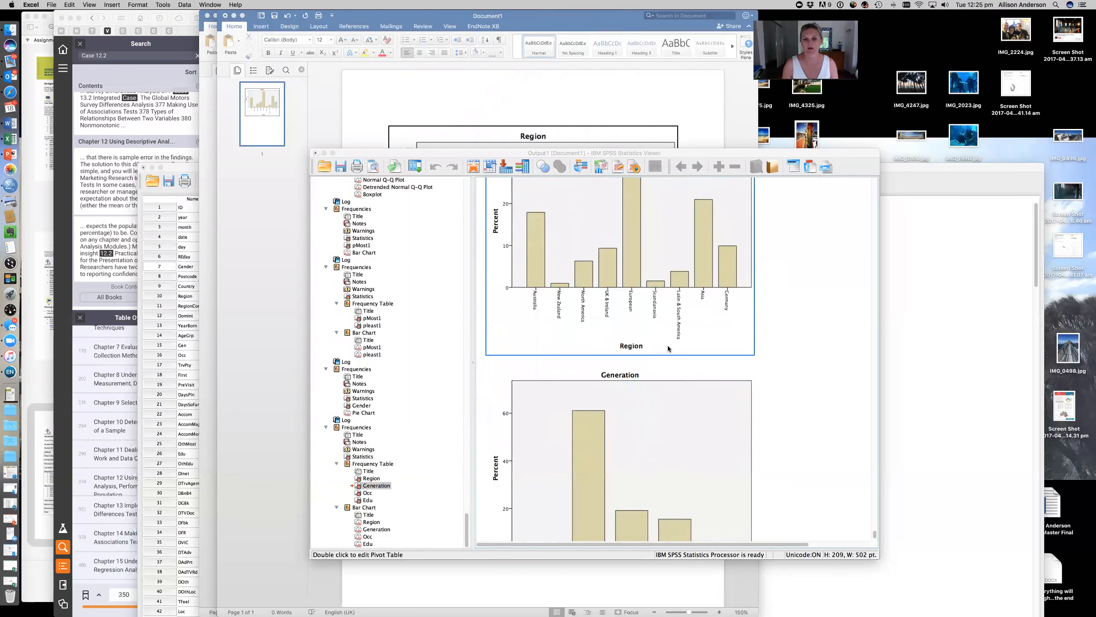
{"action": "scroll", "coordinate": [670, 403], "scroll_direction": "down", "scroll_amount": 5}
{"action": "left_click", "coordinate": [669, 413]}
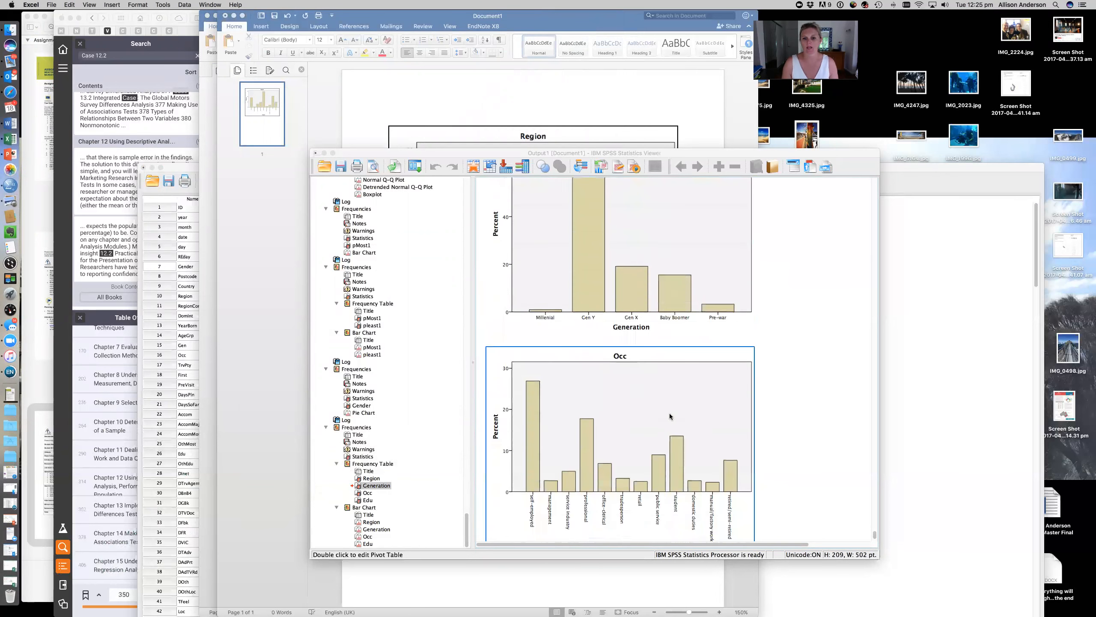
{"action": "scroll", "coordinate": [668, 424], "scroll_direction": "down", "scroll_amount": 3}
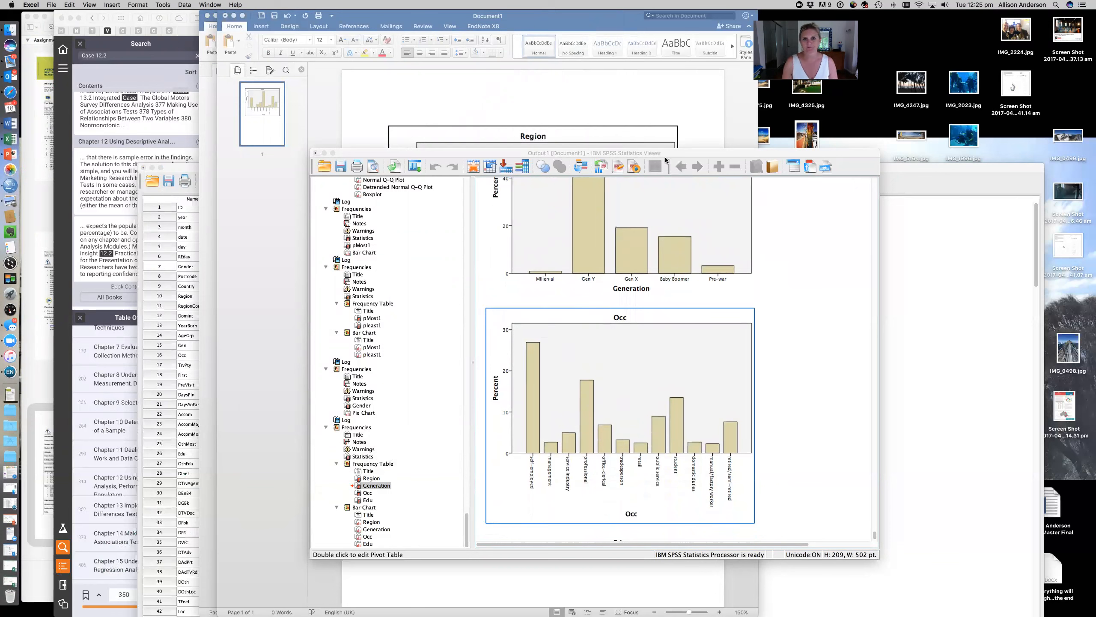
Step: Examine the titles of the Occ and Region bar charts in the SPSS output and switch to the Word document with the Region chart
{"action": "left_click", "coordinate": [619, 318]}
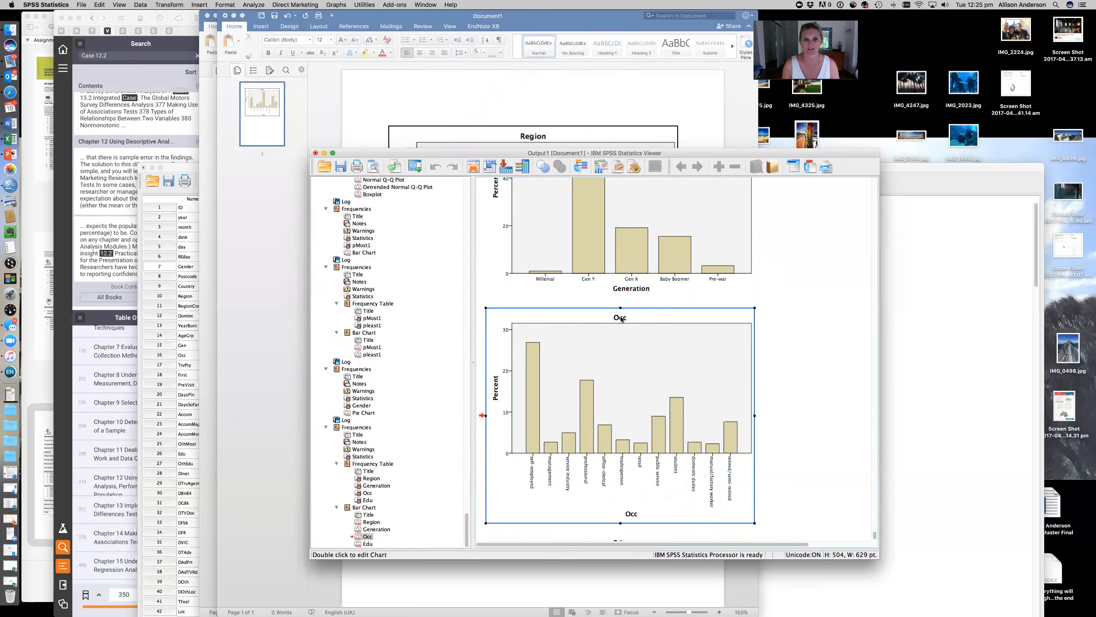
{"action": "scroll", "coordinate": [620, 318], "scroll_direction": "up", "scroll_amount": 10}
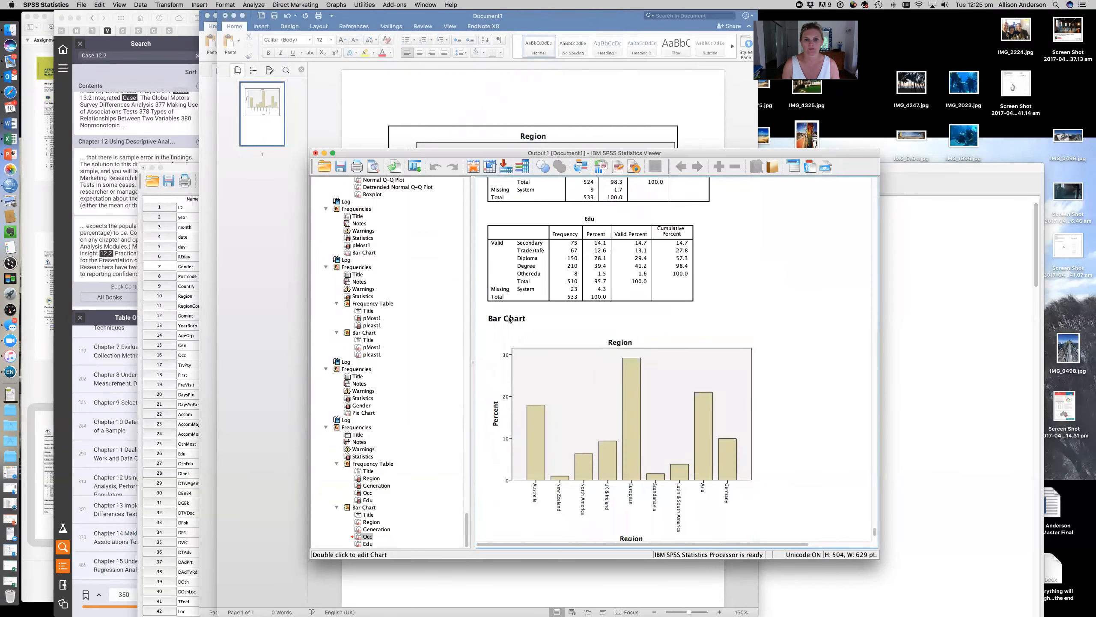
{"action": "left_click", "coordinate": [534, 318]}
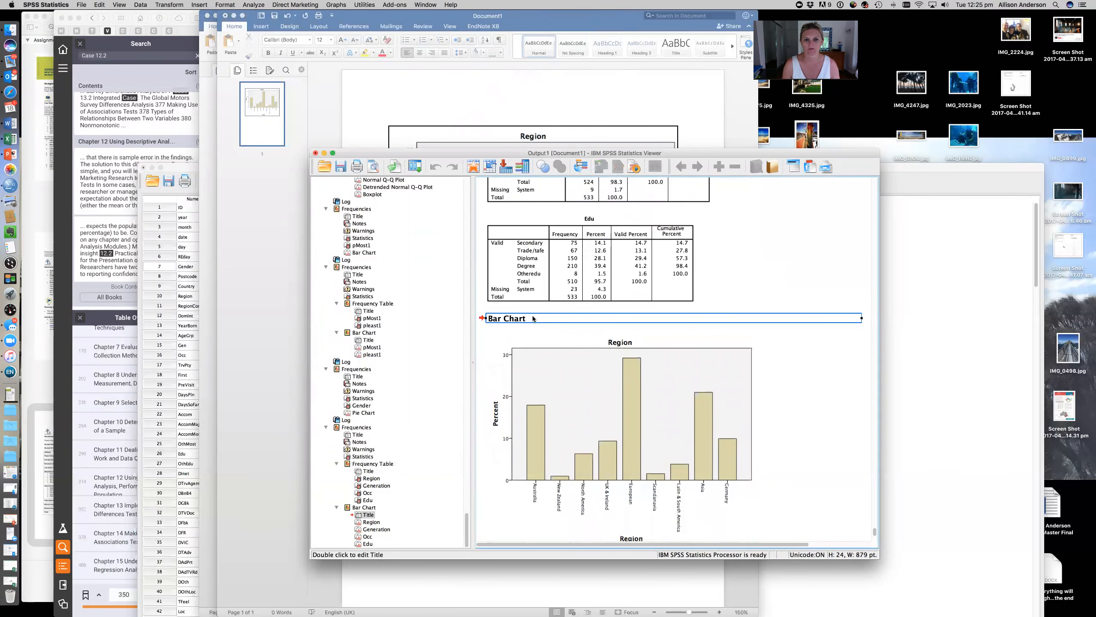
{"action": "left_click", "coordinate": [620, 340]}
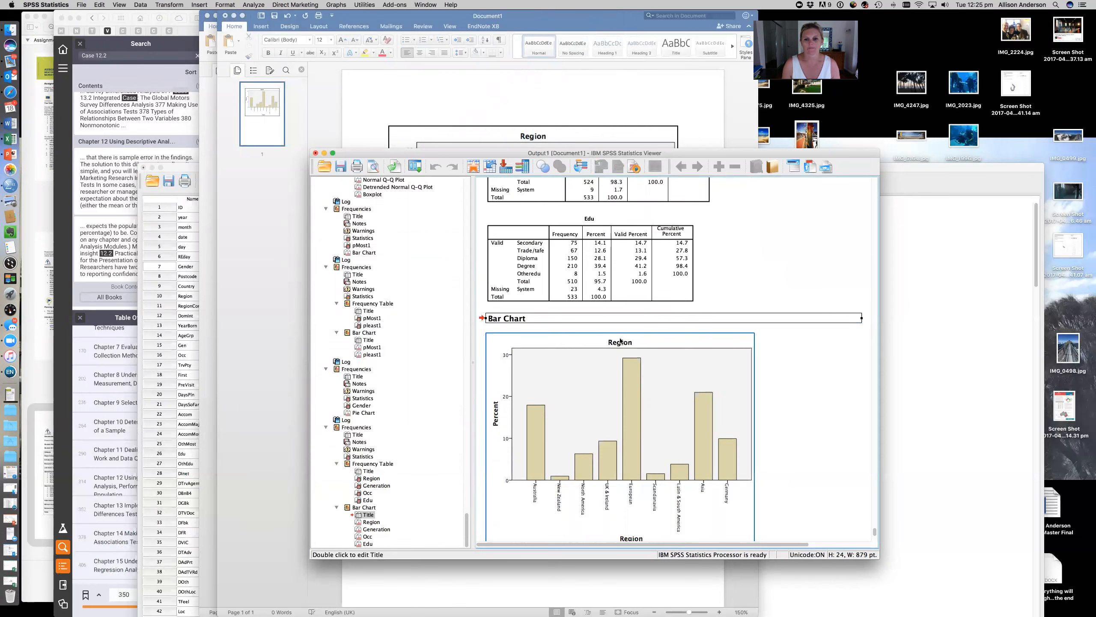
{"action": "left_click", "coordinate": [457, 108]}
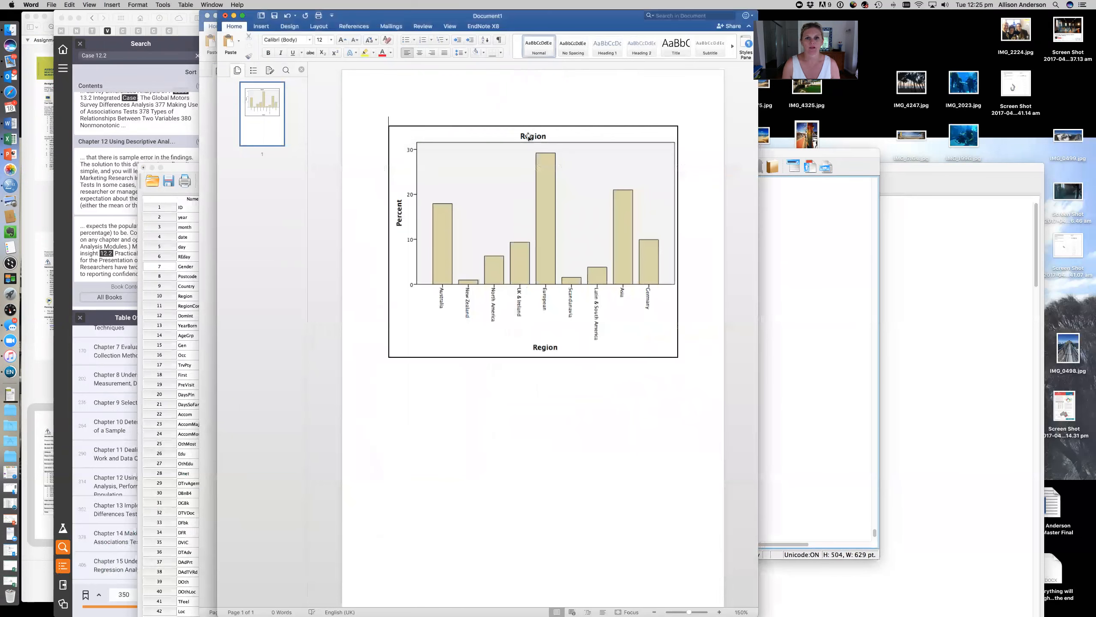